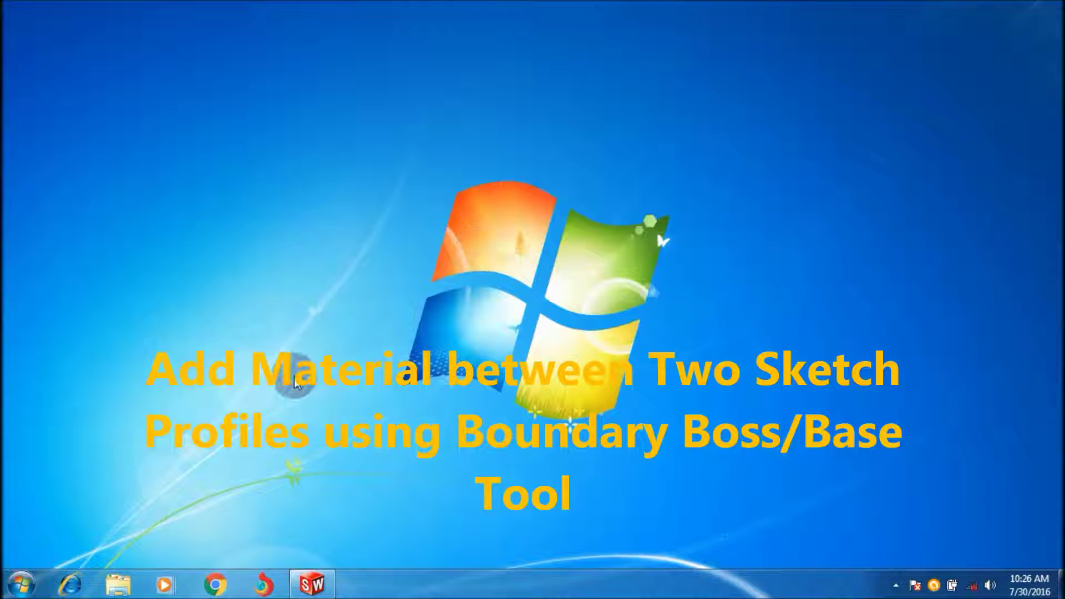
# Step: Switch to SolidWorks and create a new part document
pyautogui.click(313, 583)
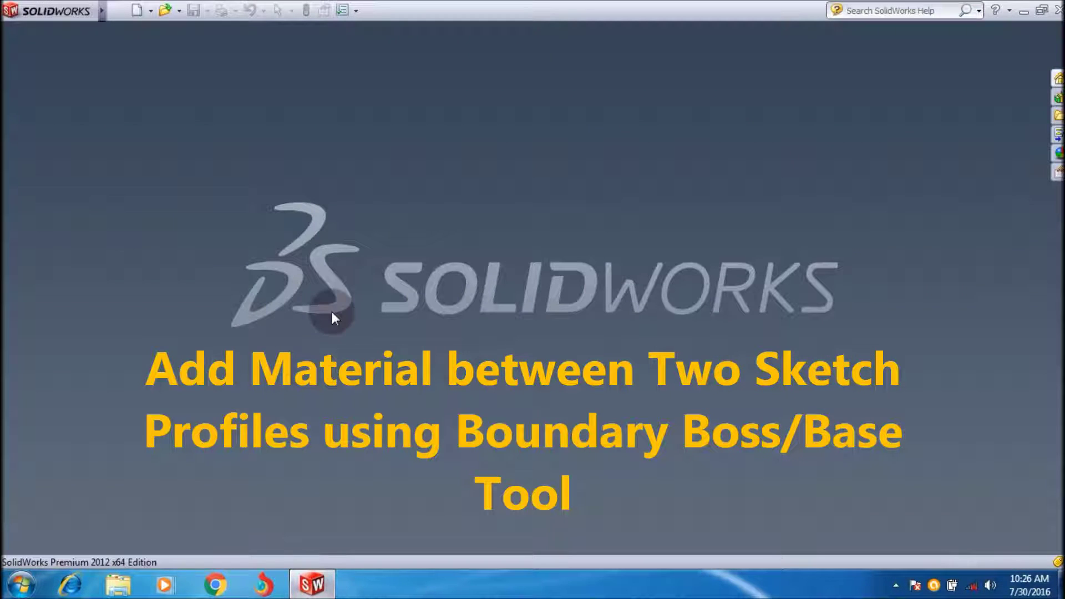
pyautogui.click(140, 14)
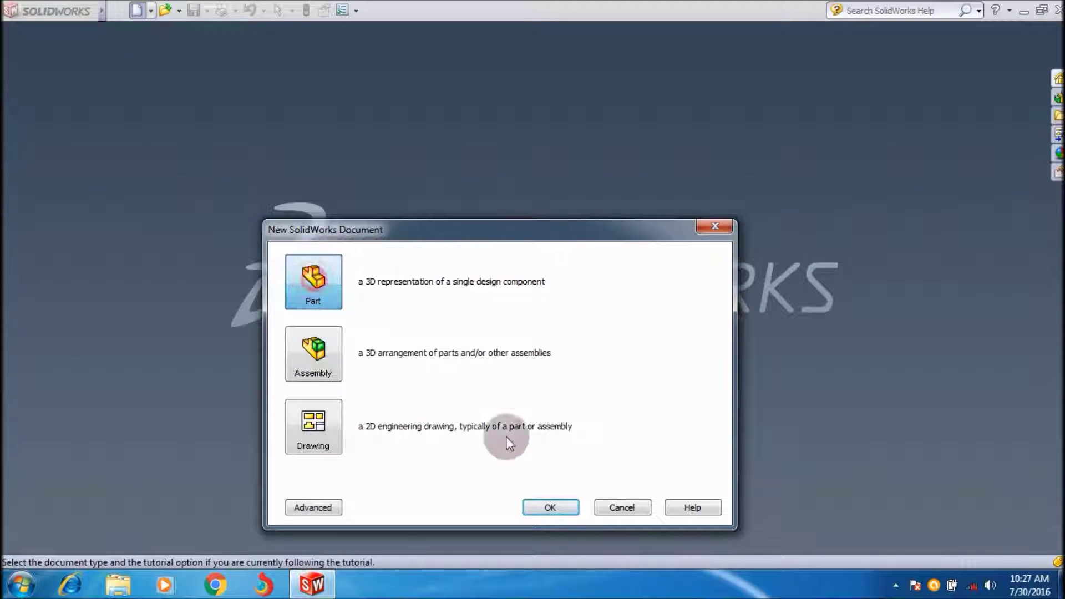
pyautogui.click(554, 511)
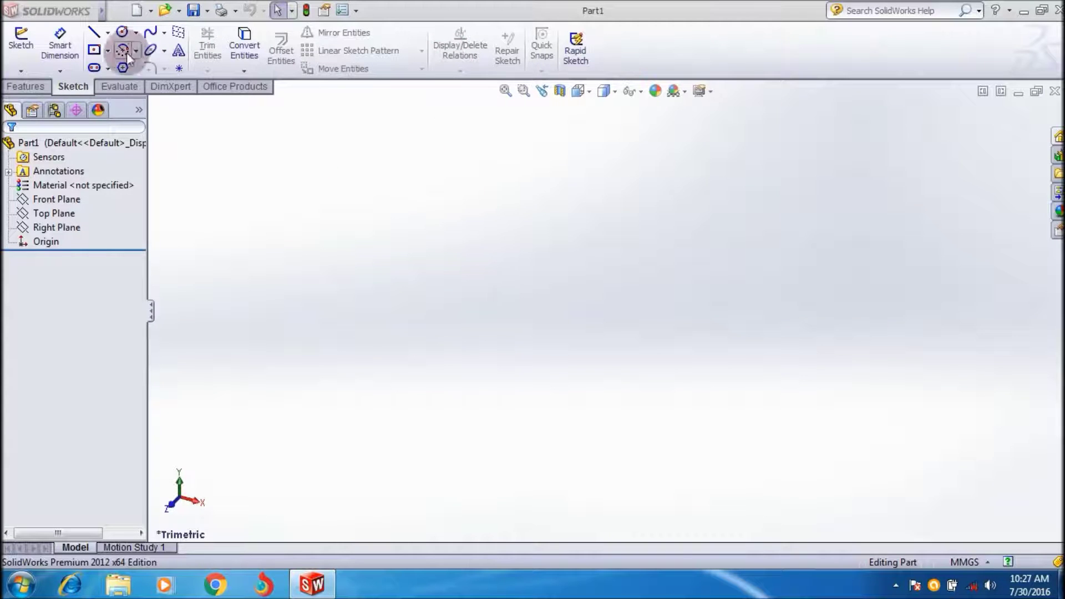
# Step: Sketch a circle of about 69 mm radius on the Top Plane, centred on the origin
pyautogui.click(61, 214)
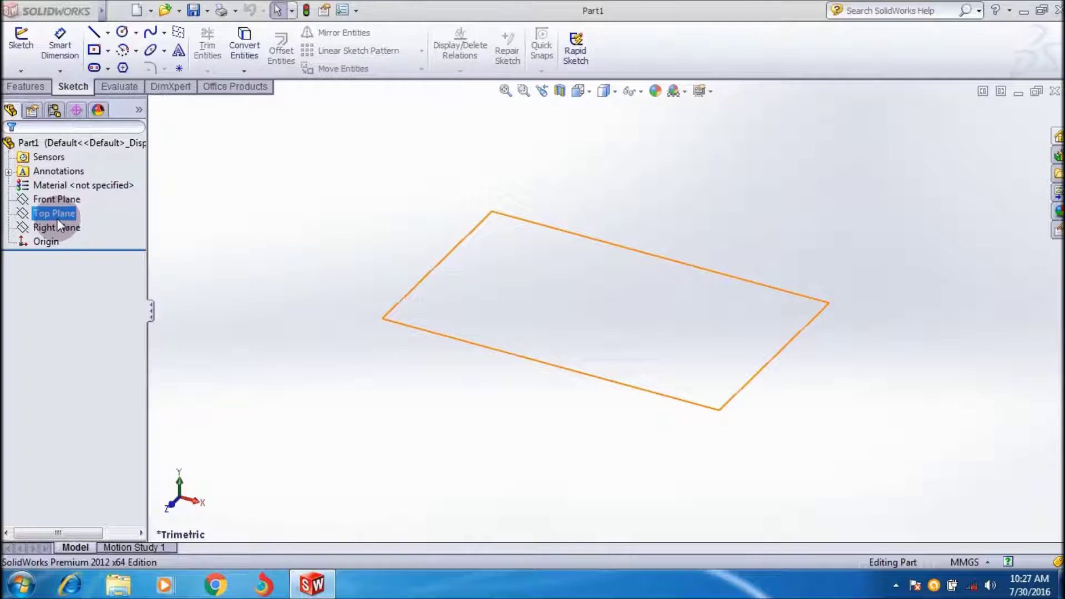
pyautogui.rightClick(544, 322)
pyautogui.click(627, 299)
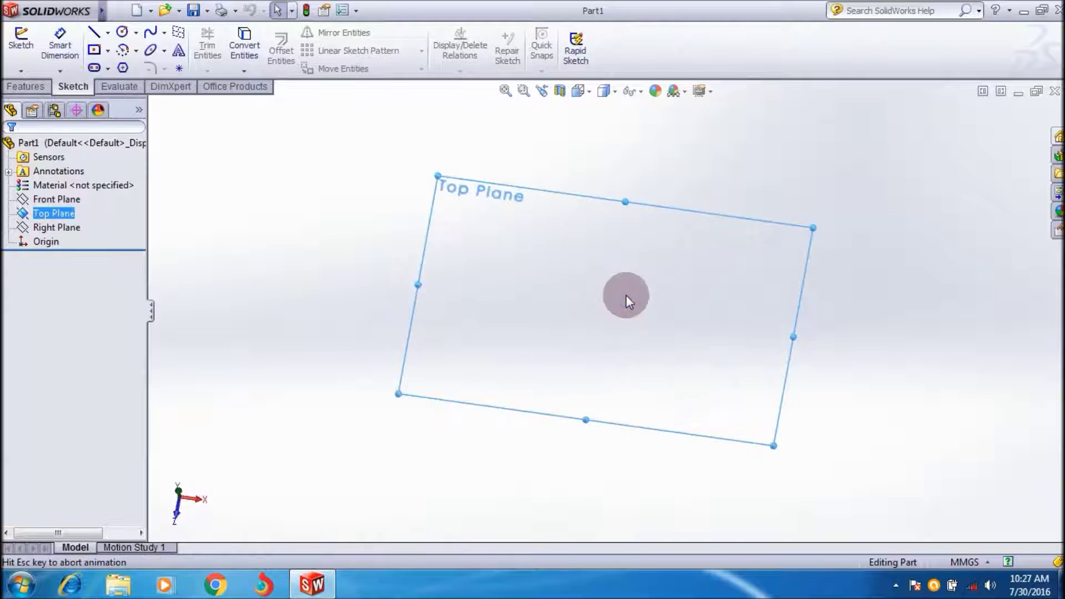
pyautogui.click(122, 33)
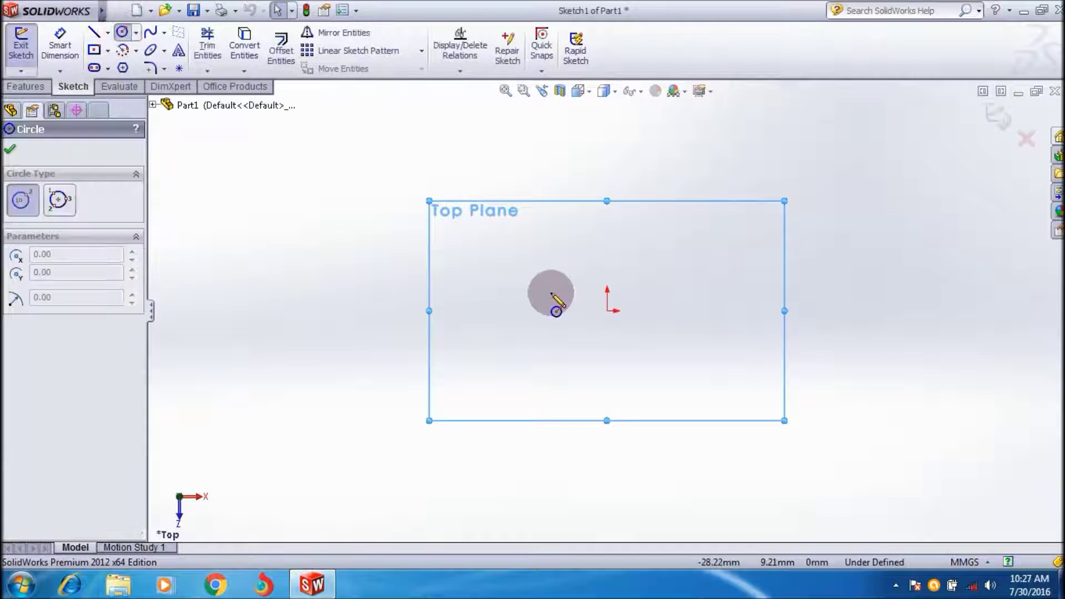
pyautogui.click(608, 311)
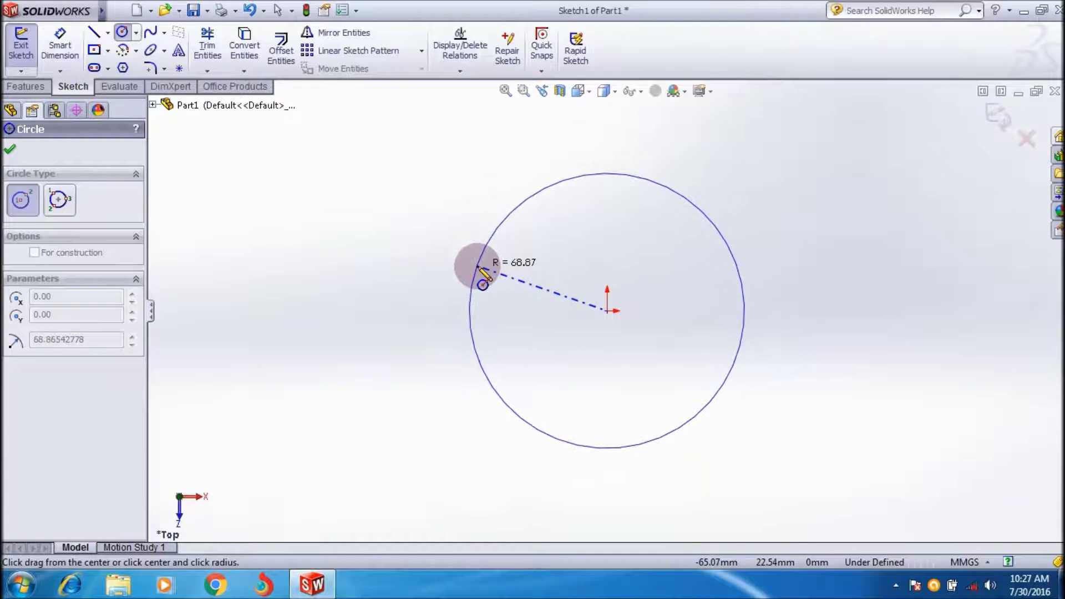
pyautogui.click(477, 268)
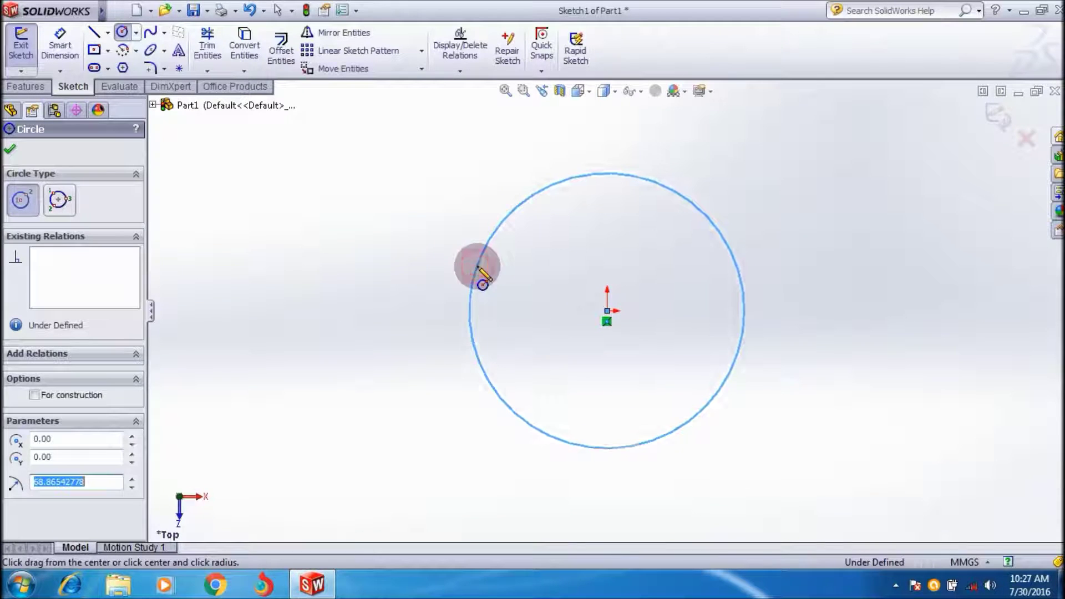
pyautogui.click(9, 149)
# Step: Dimension the circle's diameter and set it to 150 mm
pyautogui.click(53, 51)
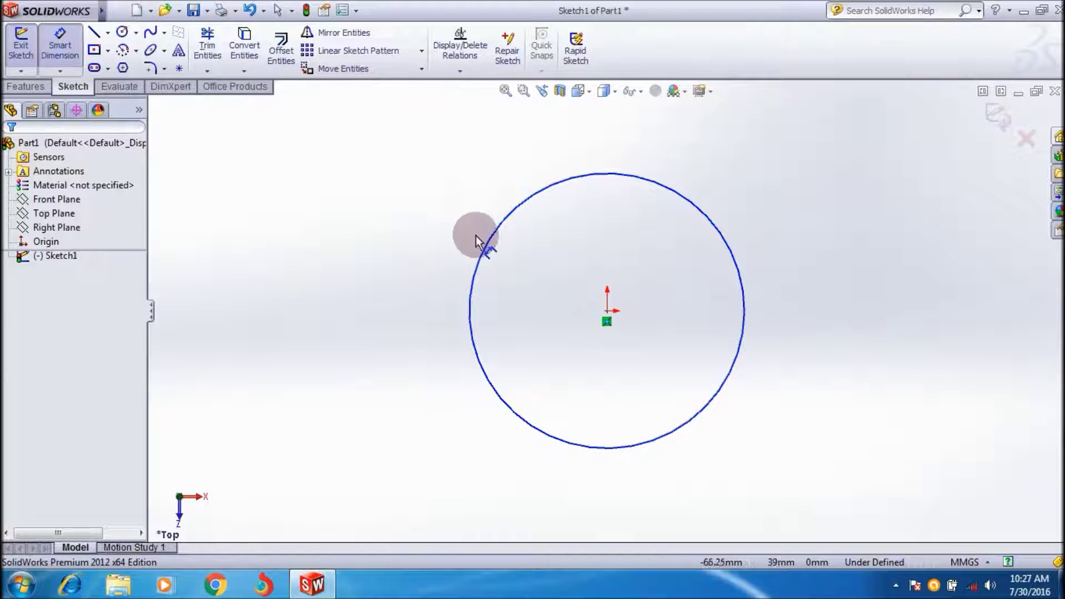
pyautogui.click(484, 247)
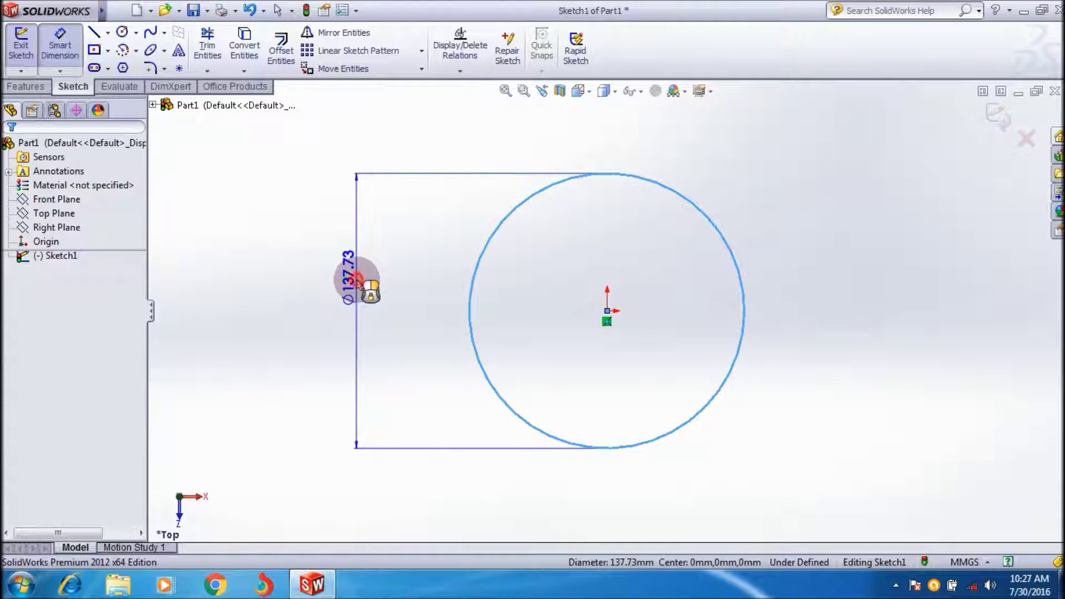
pyautogui.click(356, 282)
pyautogui.write('1')
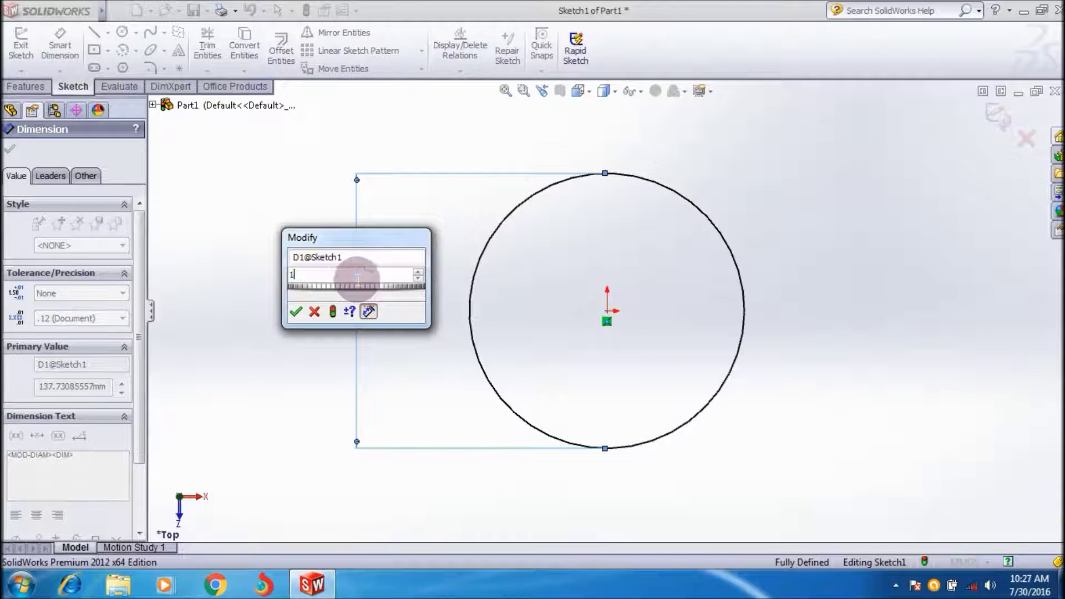
pyautogui.write('50')
pyautogui.click(296, 311)
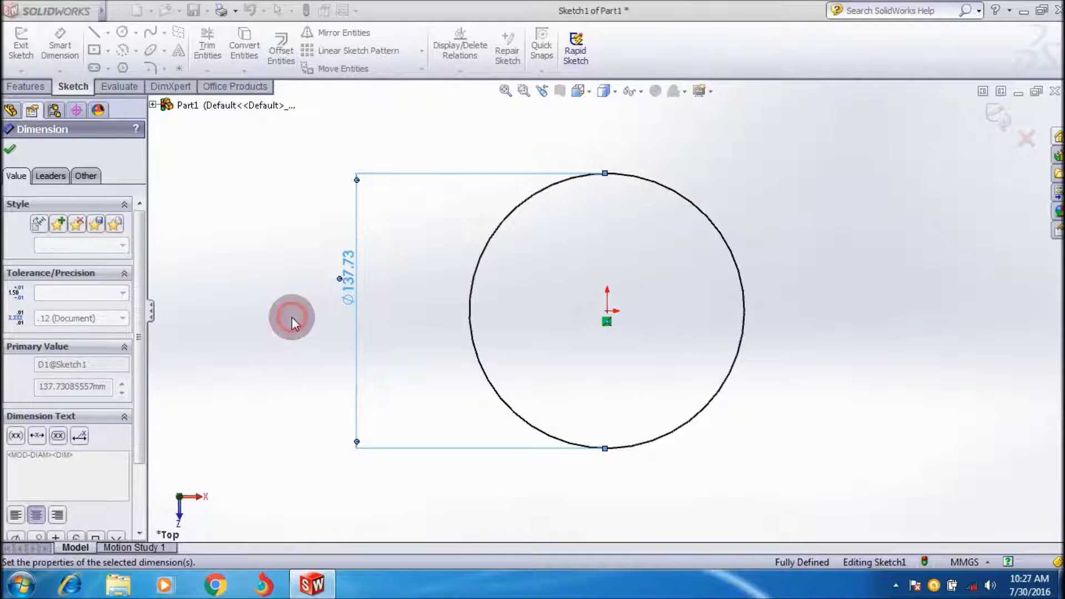
pyautogui.click(280, 394)
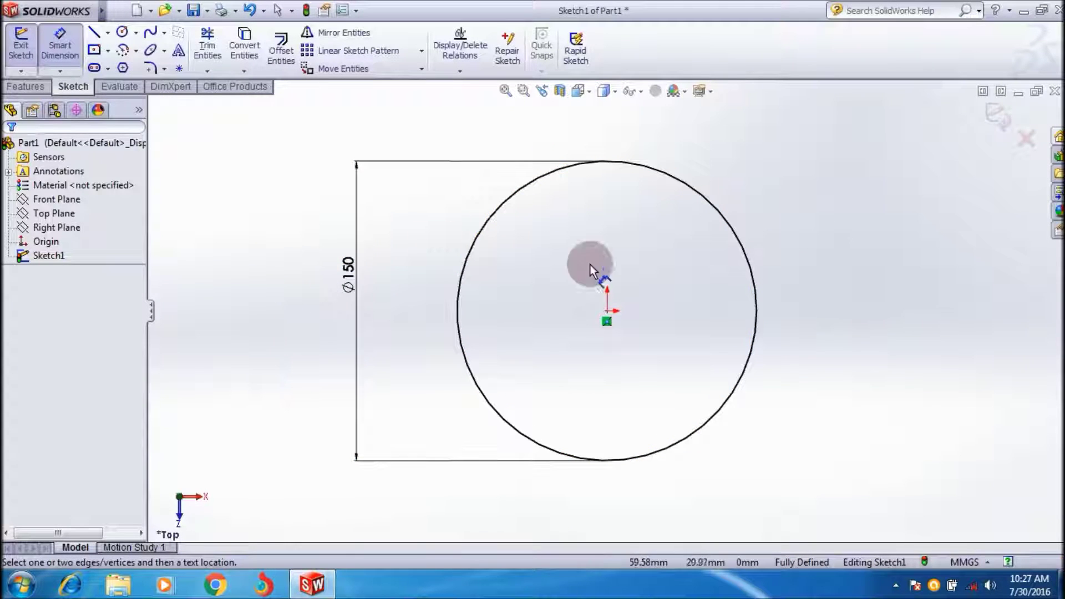
pyautogui.click(248, 217)
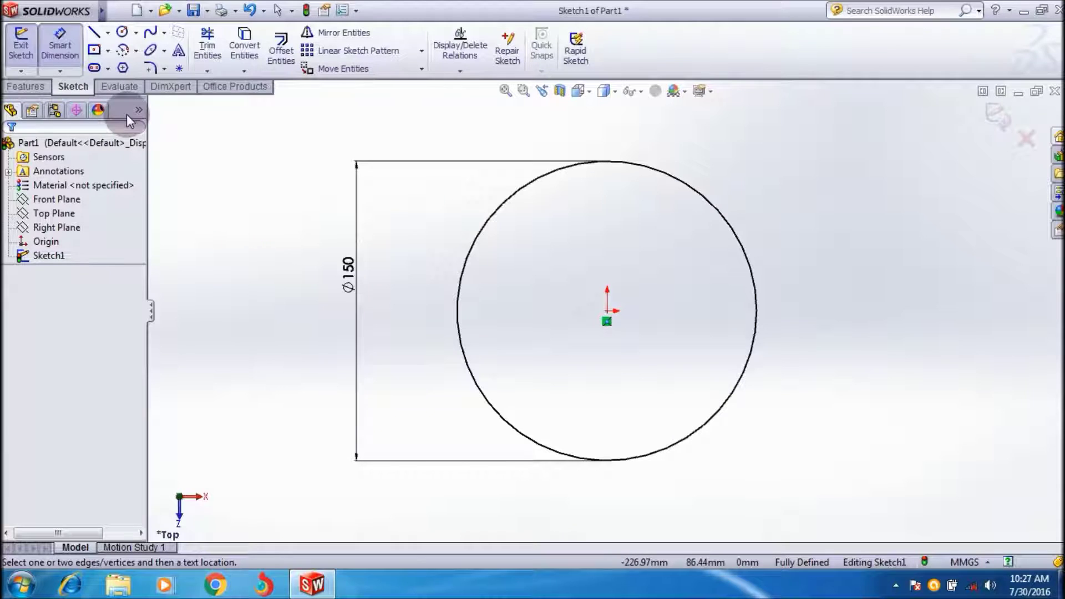
pyautogui.click(58, 46)
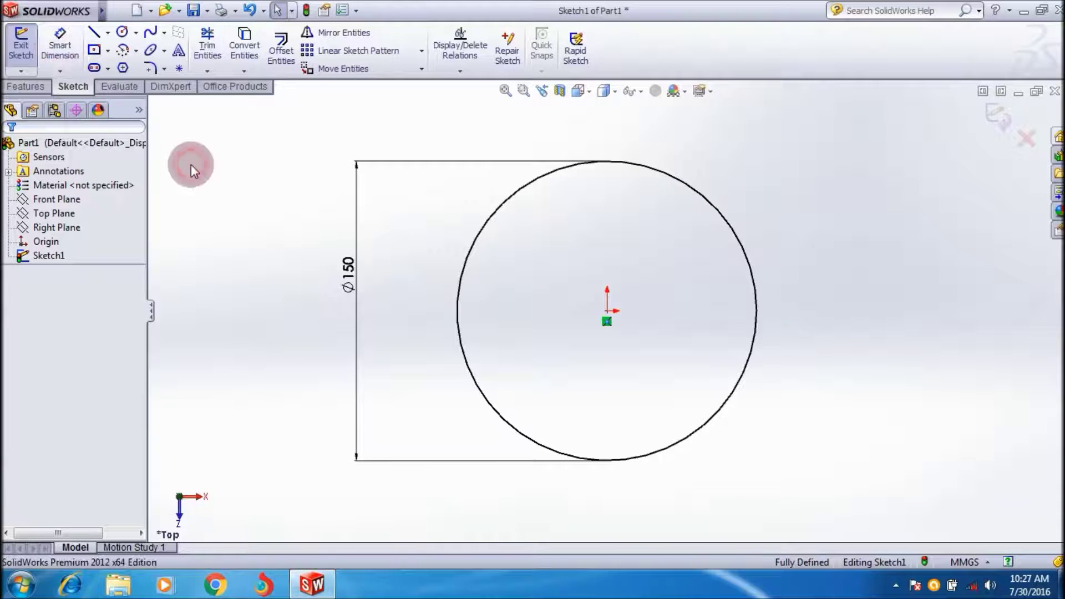
pyautogui.click(52, 217)
pyautogui.click(579, 91)
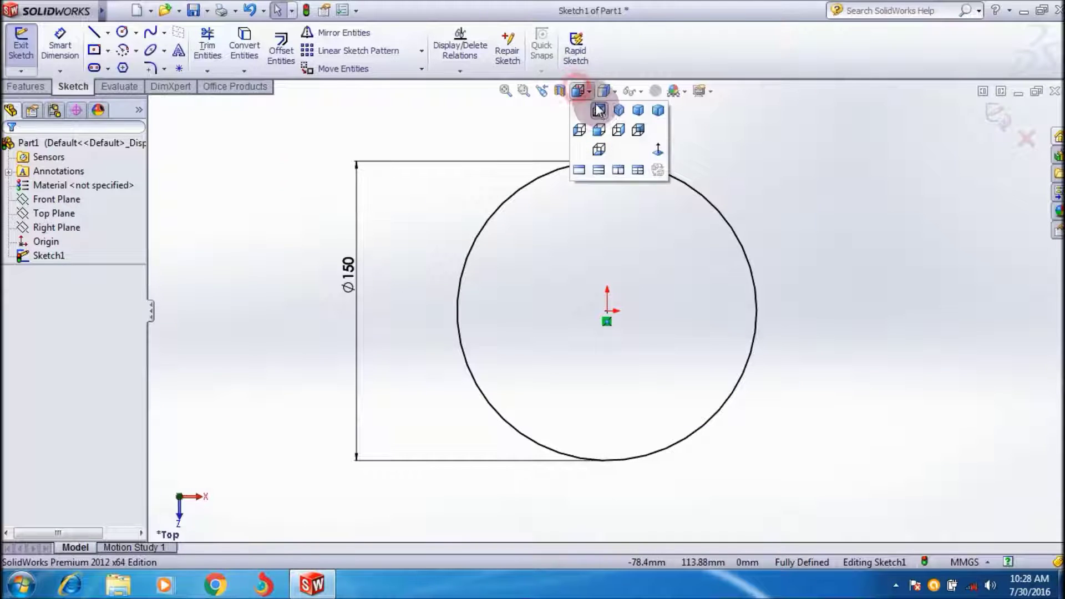
pyautogui.click(618, 111)
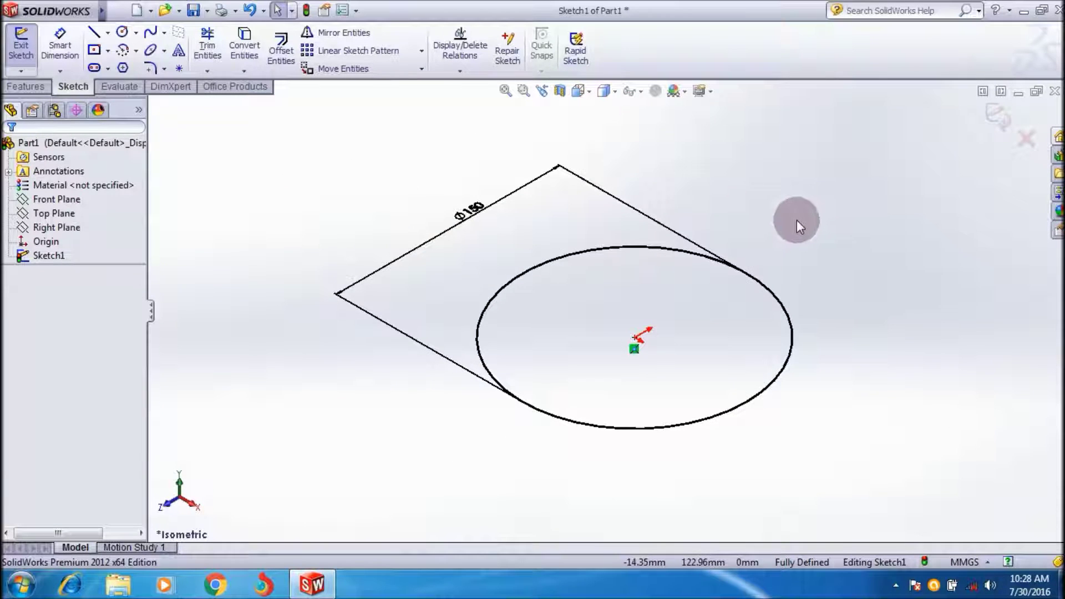
pyautogui.click(516, 398)
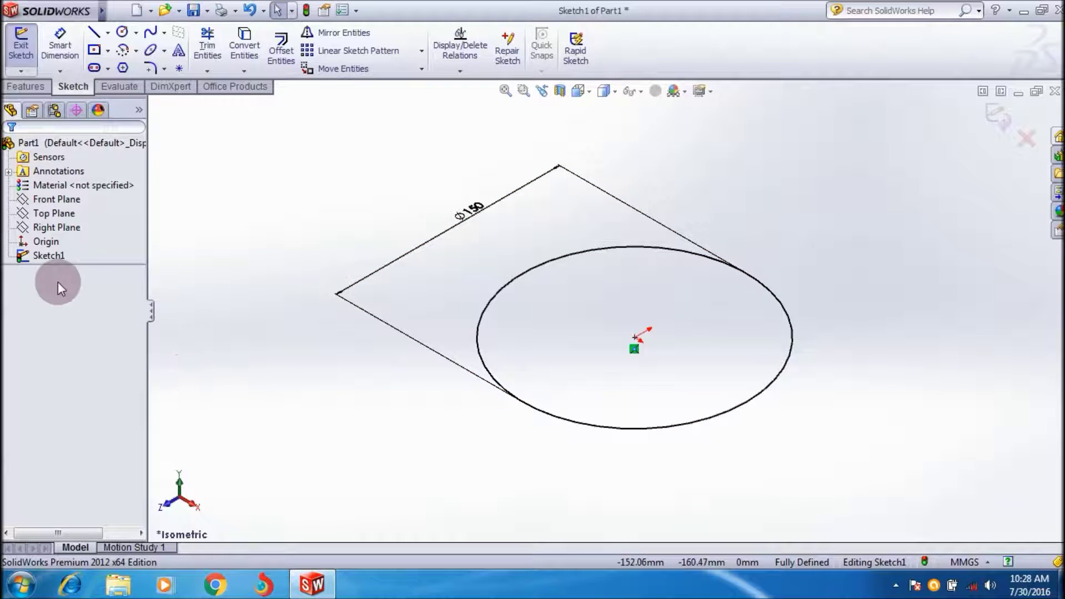
pyautogui.click(61, 257)
pyautogui.press('Up')
pyautogui.press('Up')
pyautogui.press('Up')
pyautogui.press('Up')
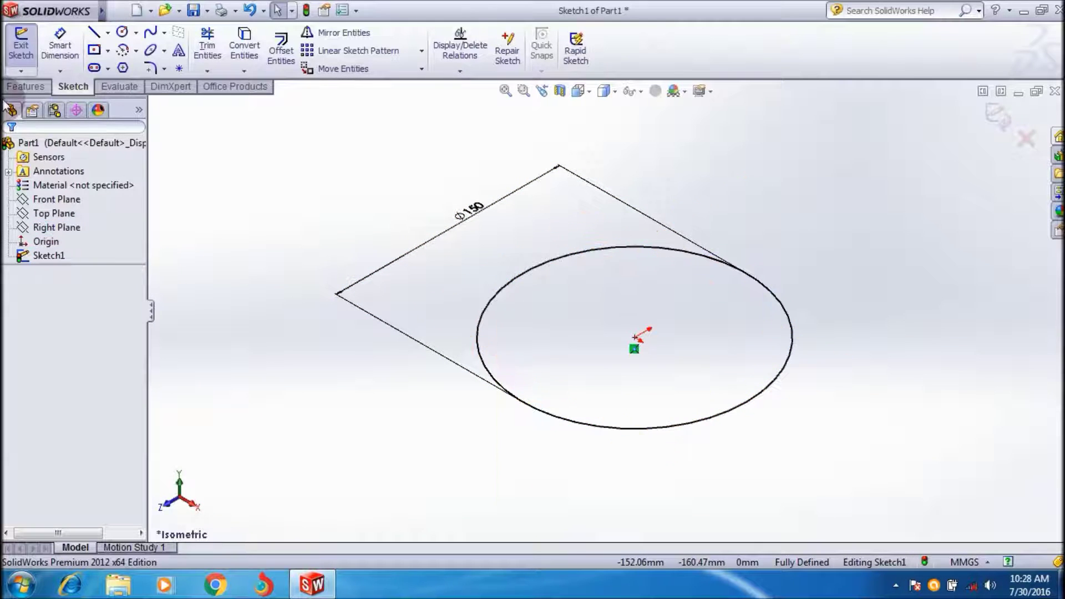
pyautogui.click(50, 257)
pyautogui.click(56, 243)
pyautogui.click(59, 228)
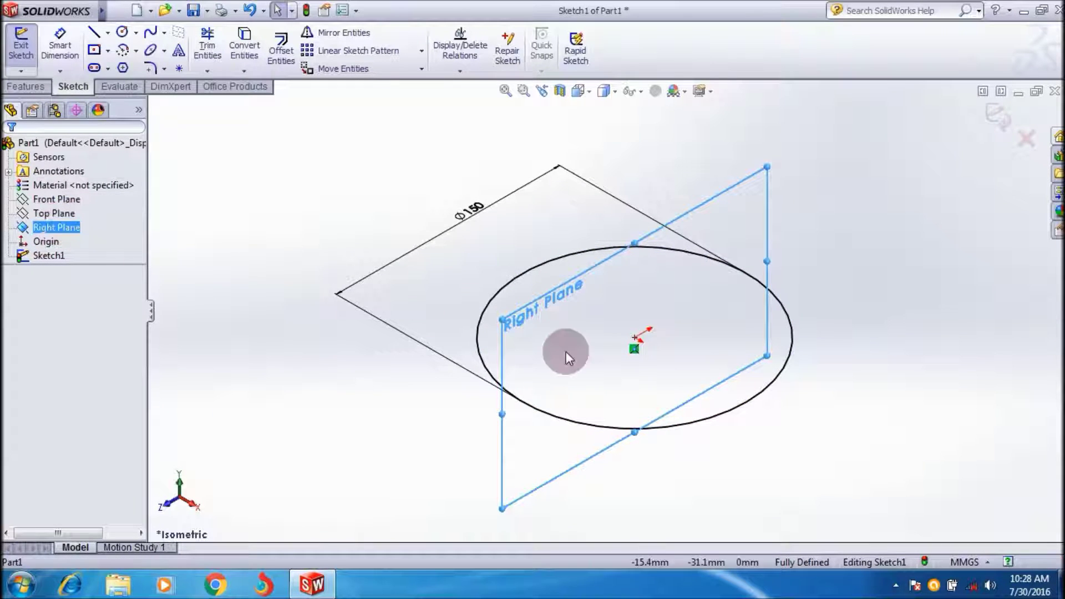
pyautogui.rightClick(717, 207)
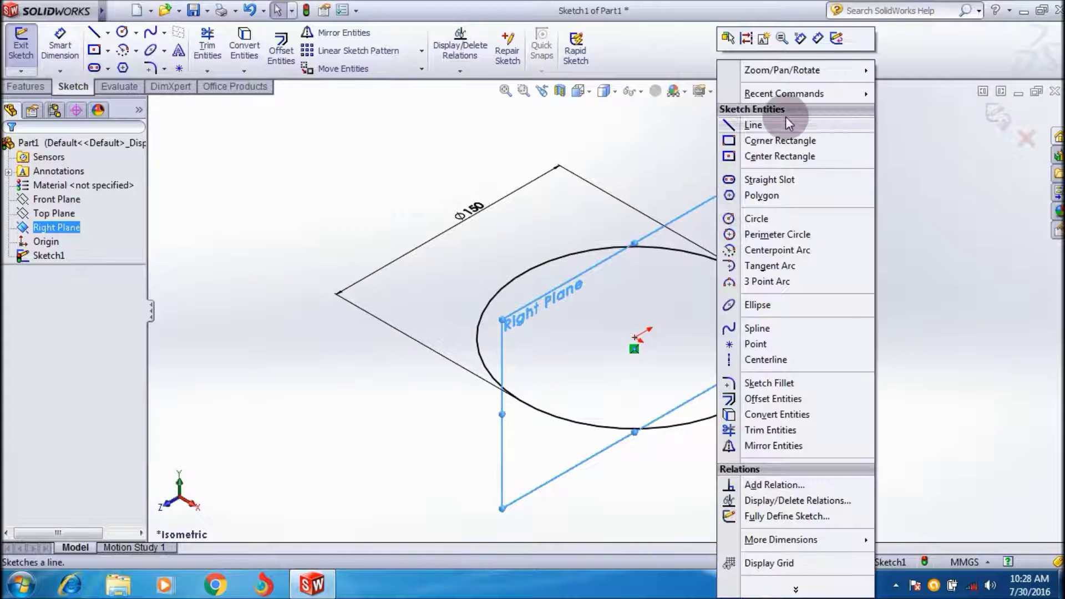
pyautogui.click(590, 318)
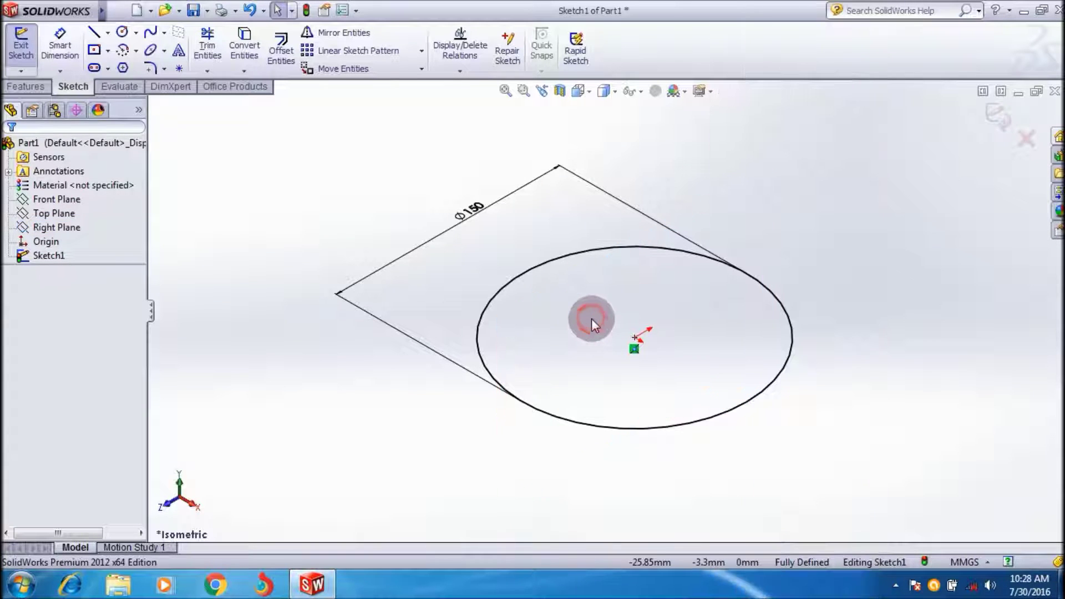
# Step: Orient the view normal to the Right Plane
pyautogui.click(69, 227)
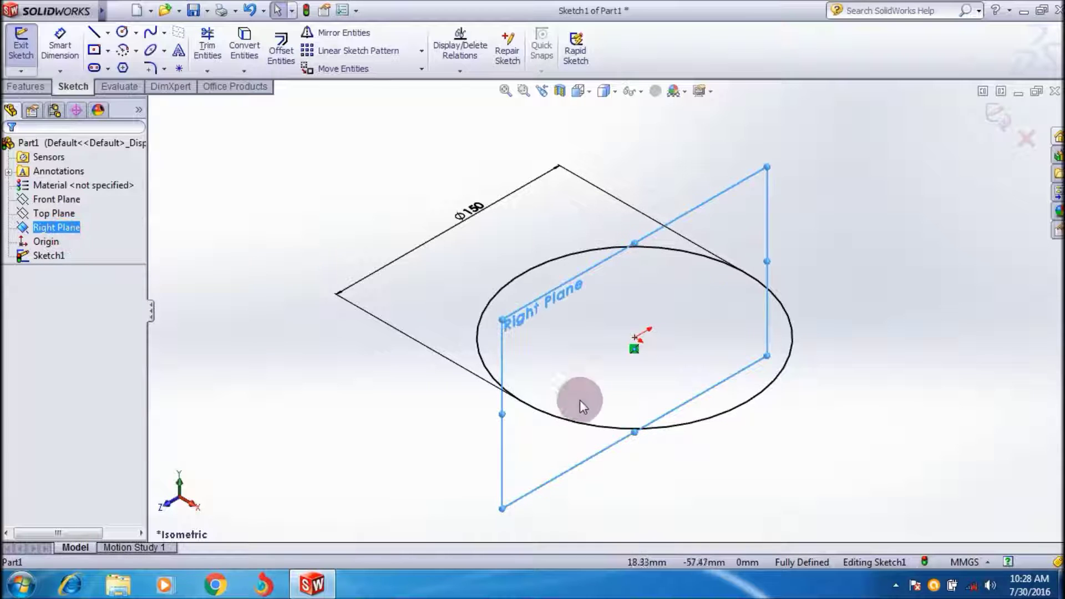
pyautogui.rightClick(71, 227)
pyautogui.click(136, 208)
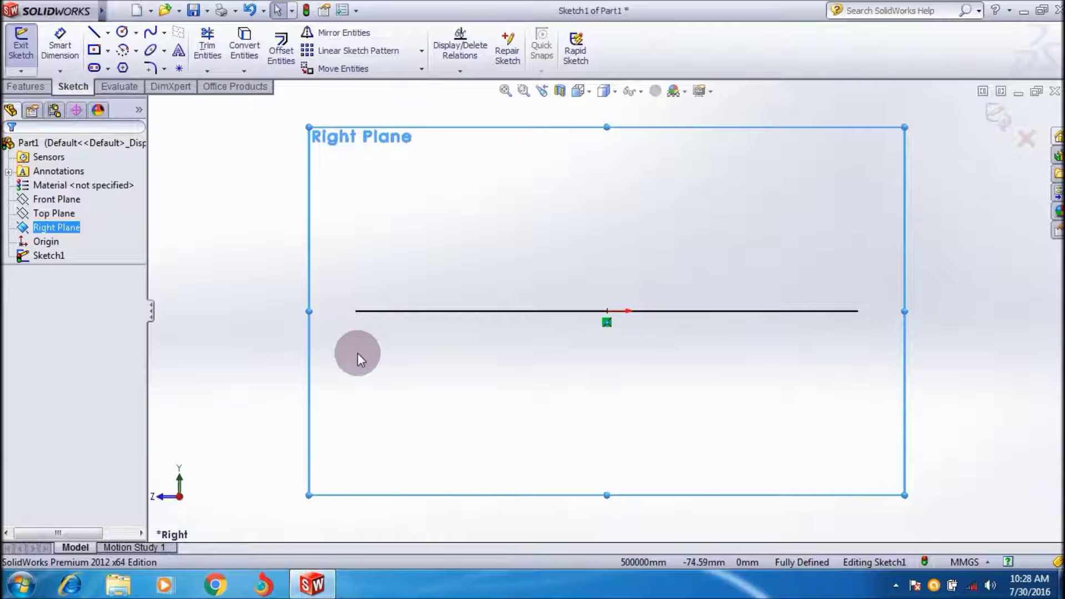
pyautogui.click(151, 38)
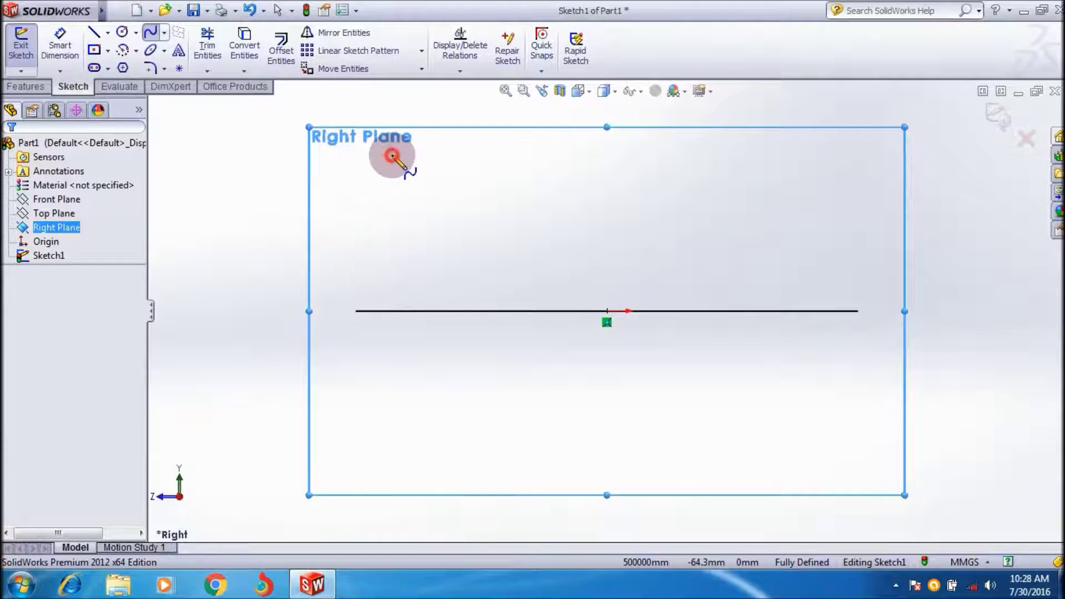
pyautogui.press('Escape')
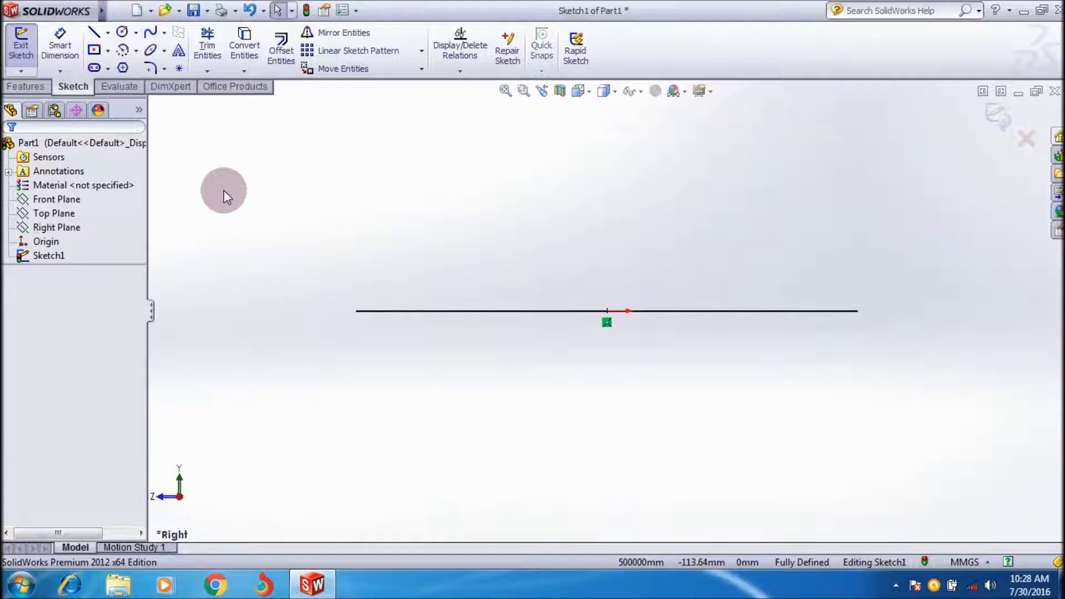
pyautogui.click(60, 232)
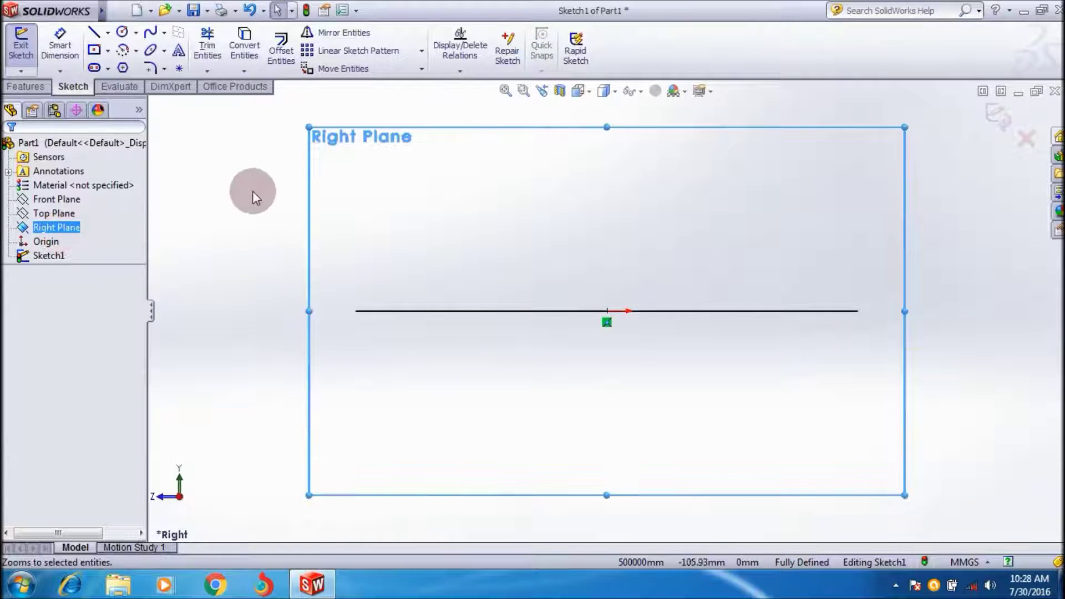
pyautogui.click(151, 34)
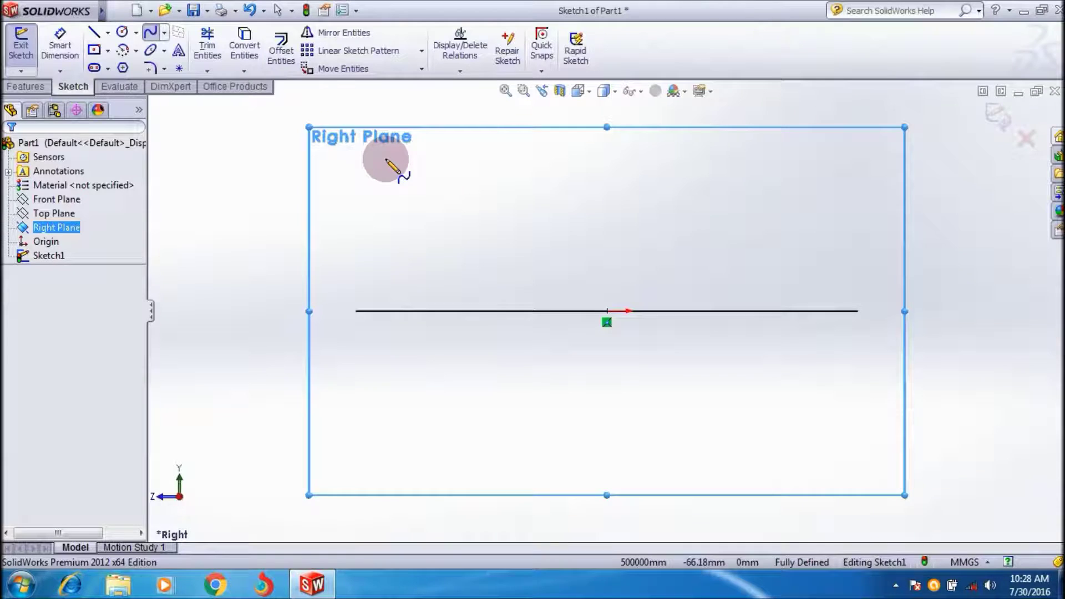
pyautogui.press('Escape')
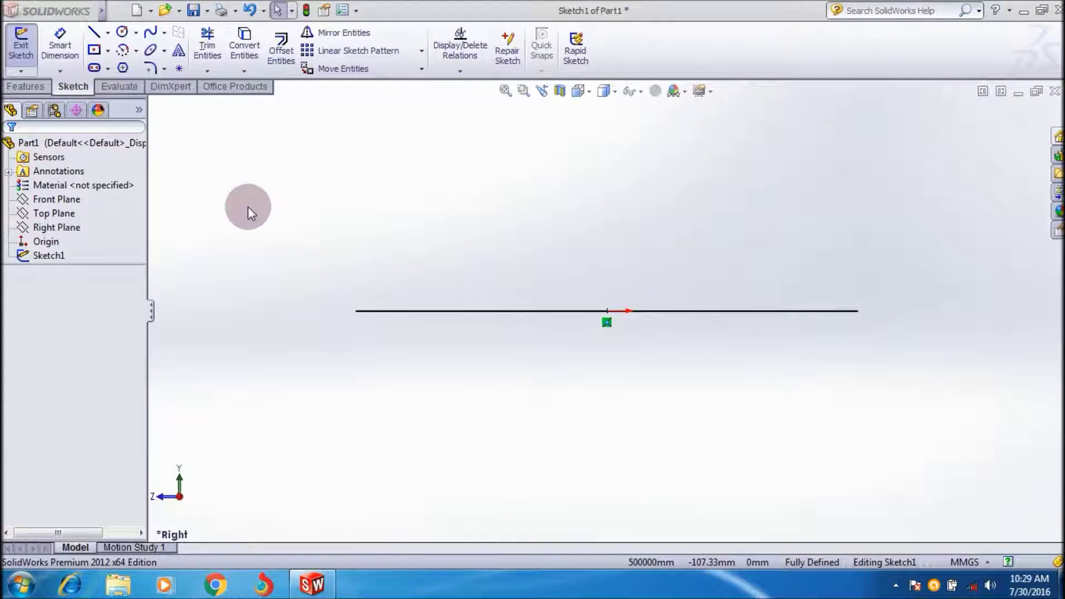
# Step: Close the circle sketch and sketch an open five-point spline on the Right Plane, with its middle point on the circle's edge
pyautogui.click(248, 206)
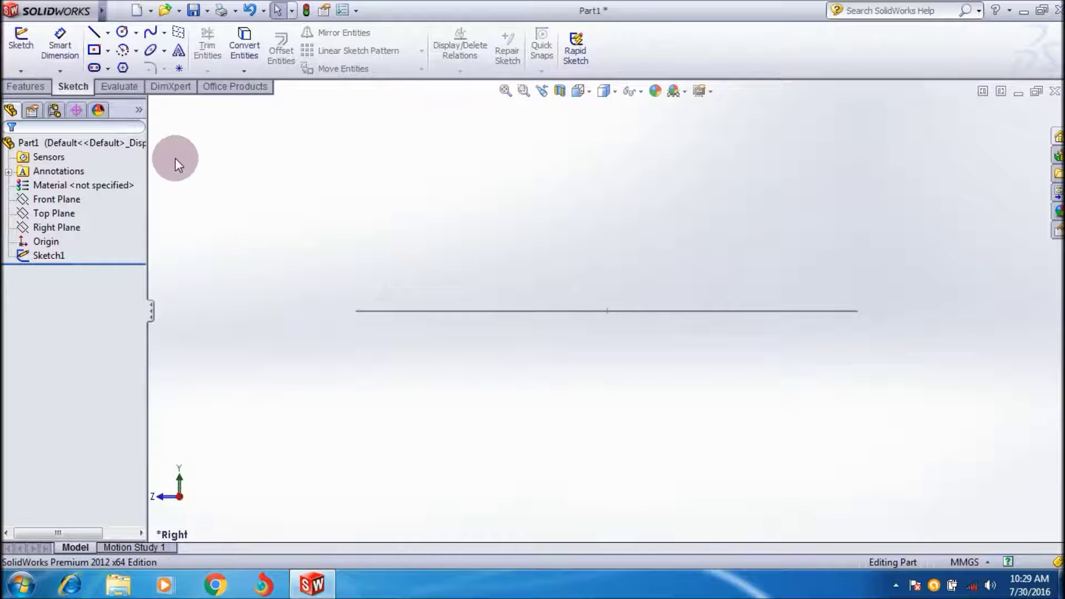
pyautogui.click(55, 185)
pyautogui.click(48, 226)
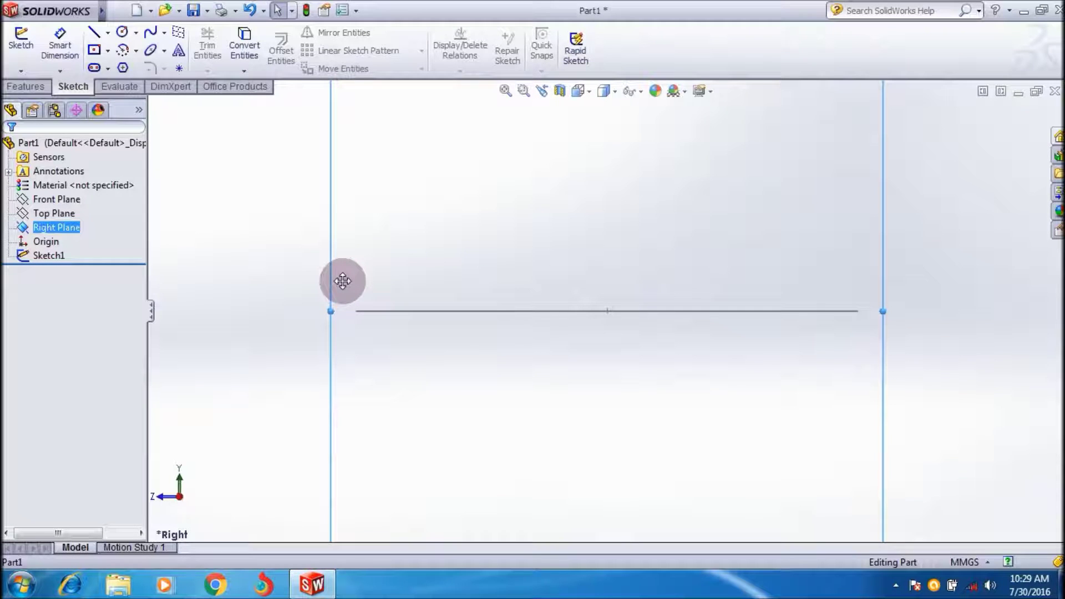
pyautogui.click(157, 31)
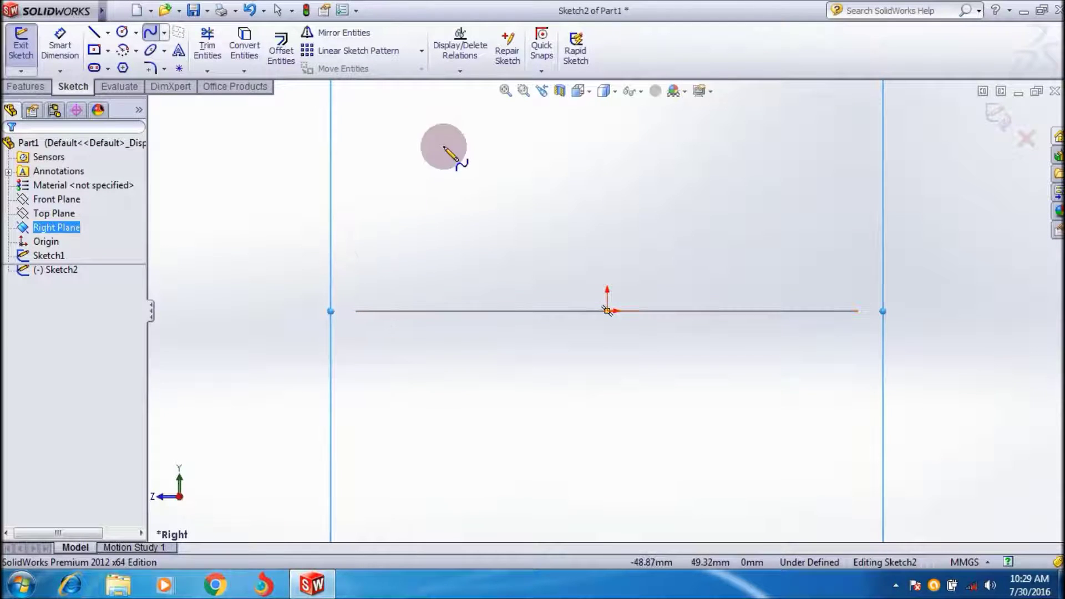
pyautogui.click(418, 121)
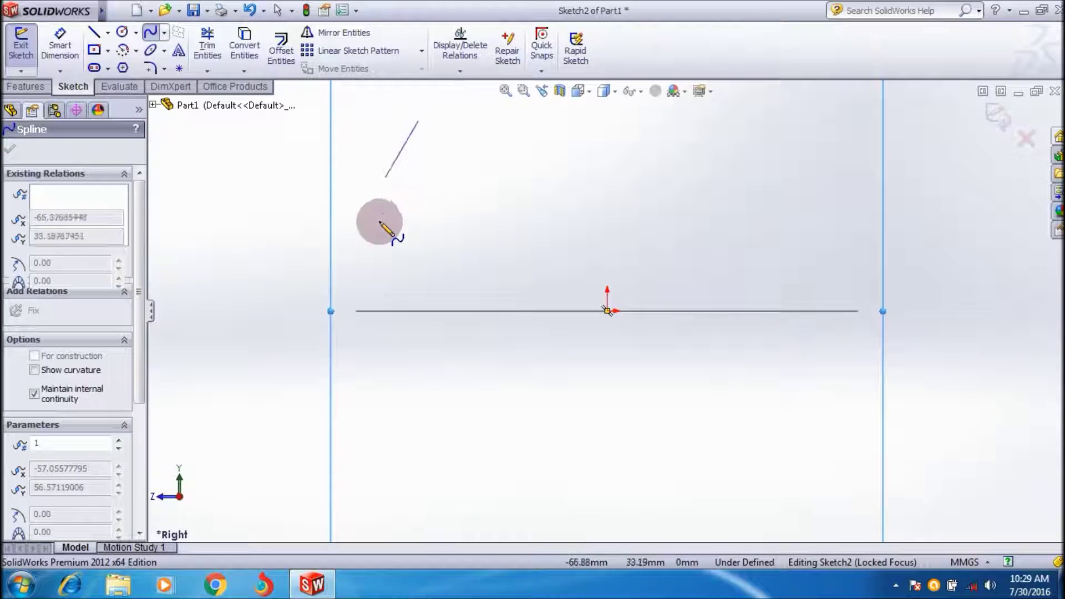
pyautogui.click(367, 245)
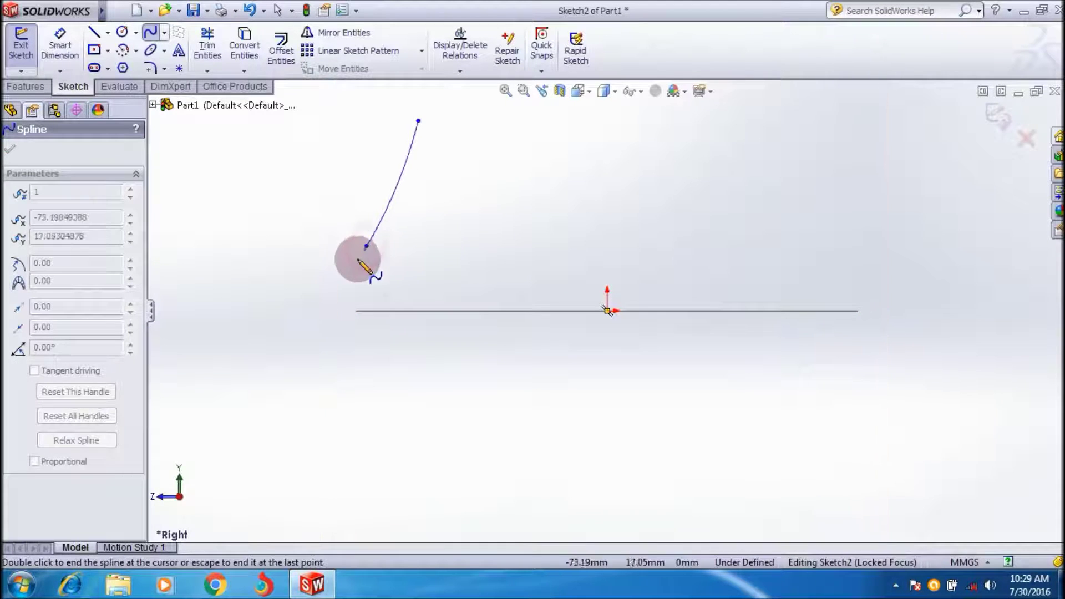
pyautogui.click(357, 311)
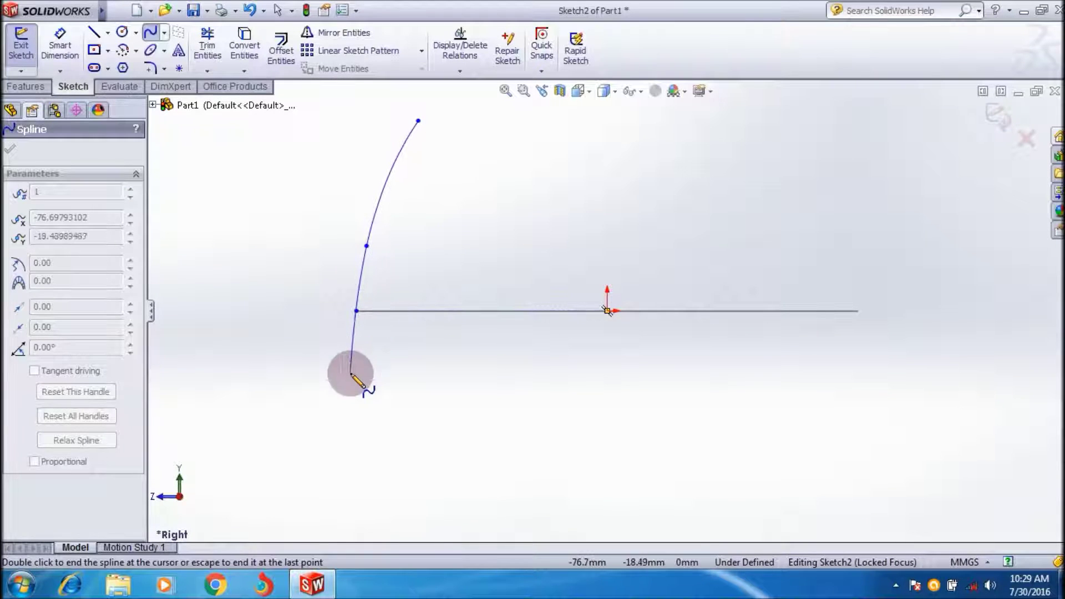
pyautogui.click(329, 449)
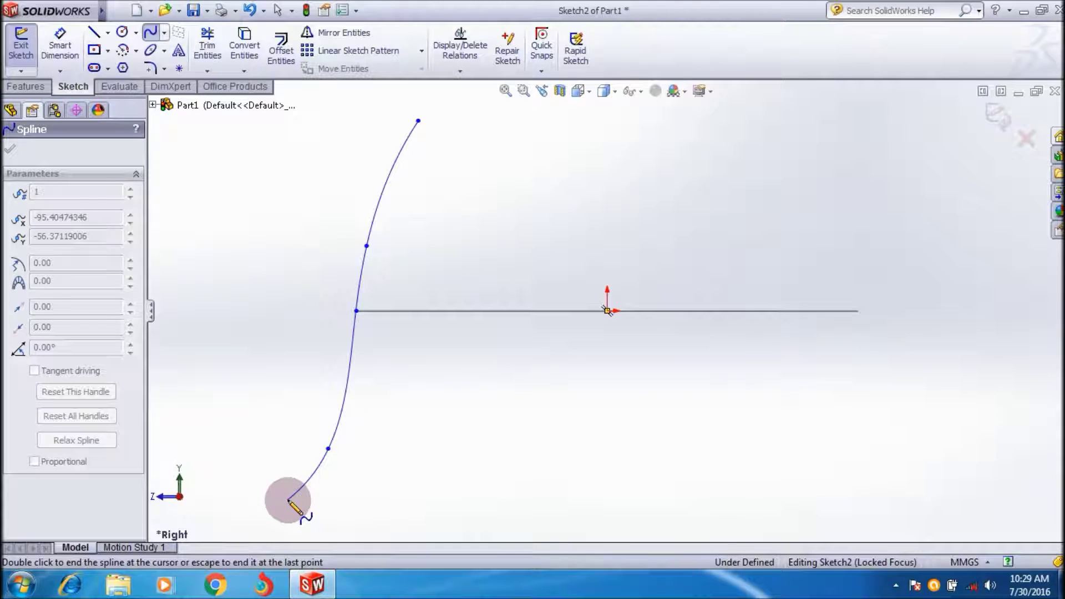
pyautogui.doubleClick(288, 501)
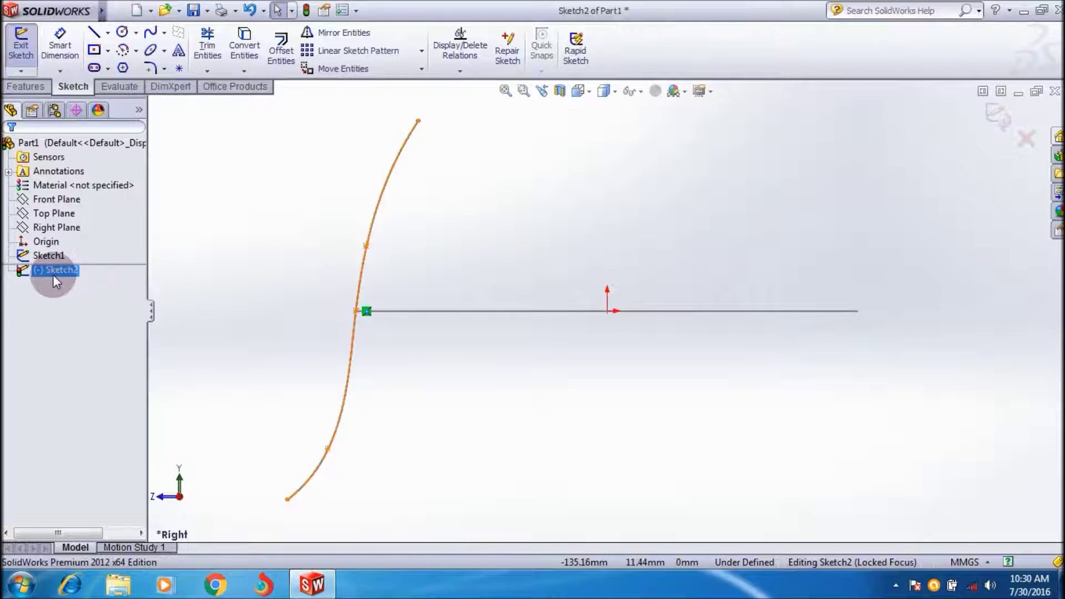
pyautogui.hotkey('ctrl', 'b')
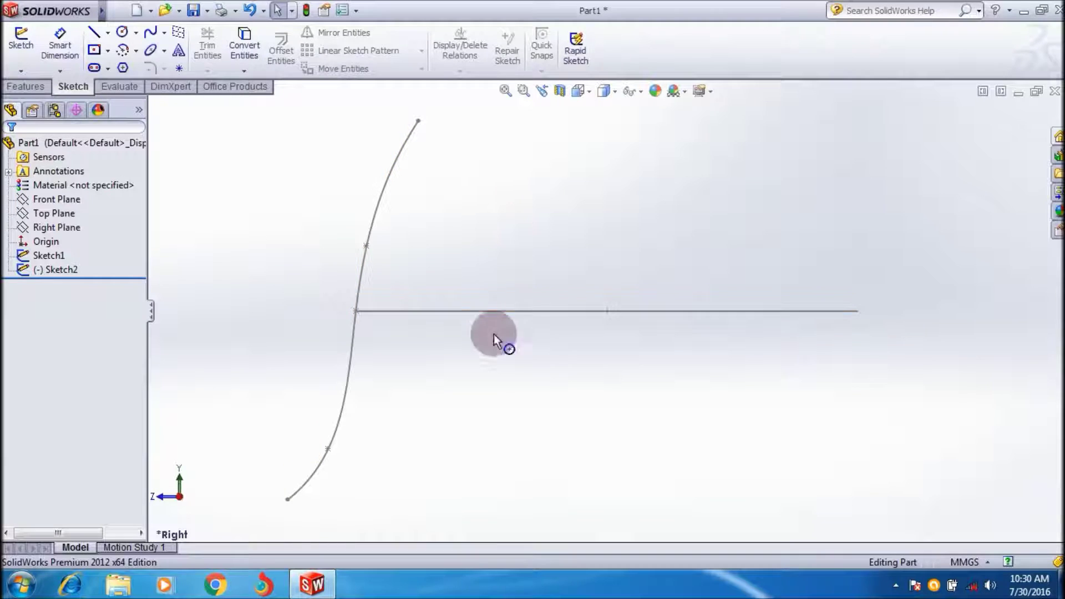
# Step: Start a Boundary Boss/Base with the circle sketch as the Direction 1 curve and the spline sketch as the Direction 2 curve
pyautogui.click(577, 91)
pyautogui.click(611, 115)
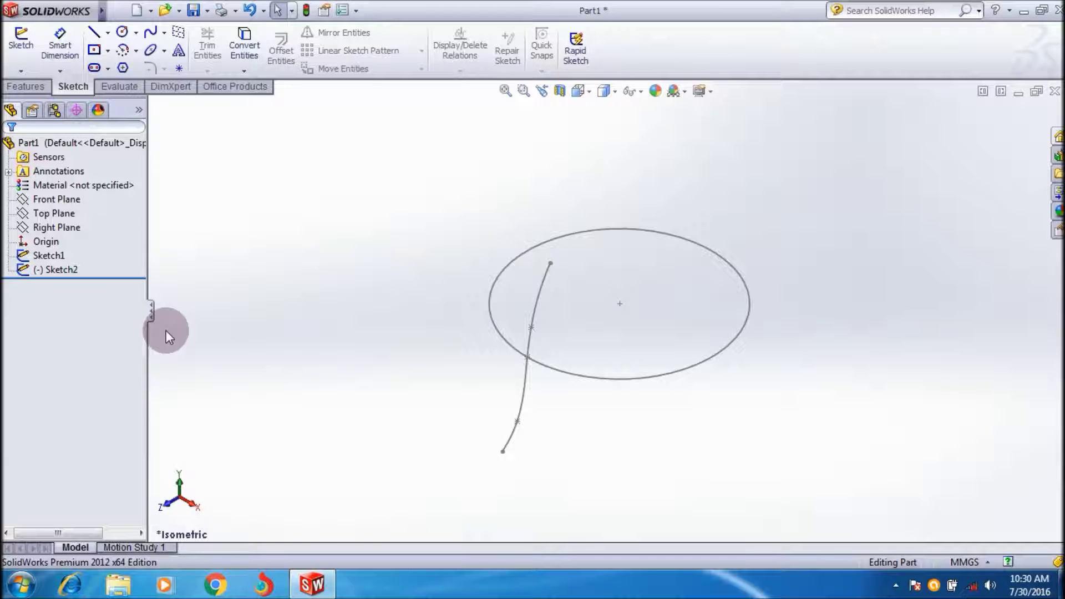
pyautogui.click(35, 85)
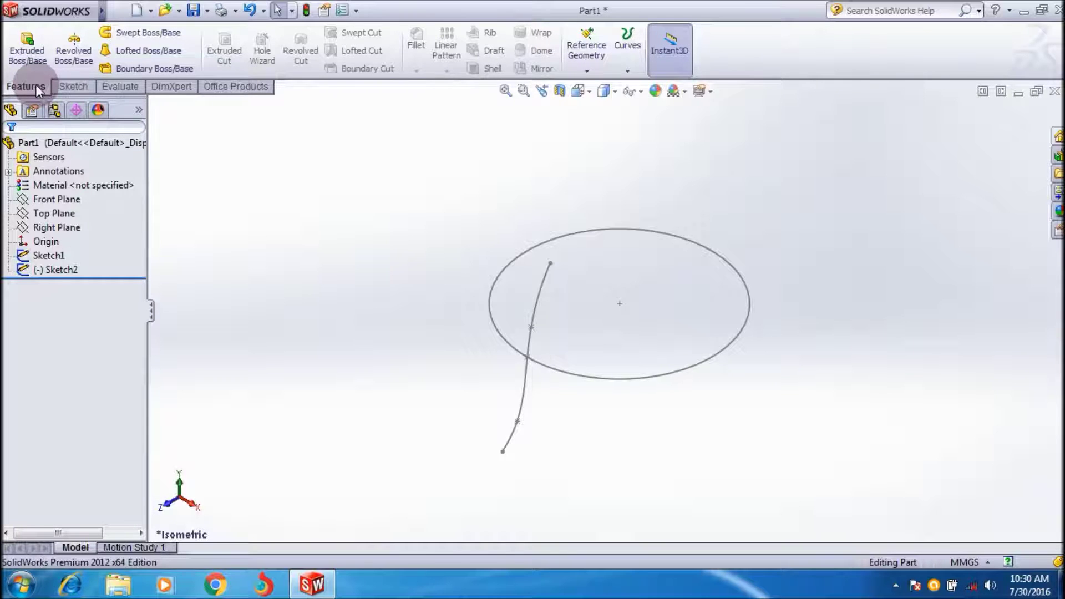
pyautogui.moveTo(89, 11)
pyautogui.click(203, 11)
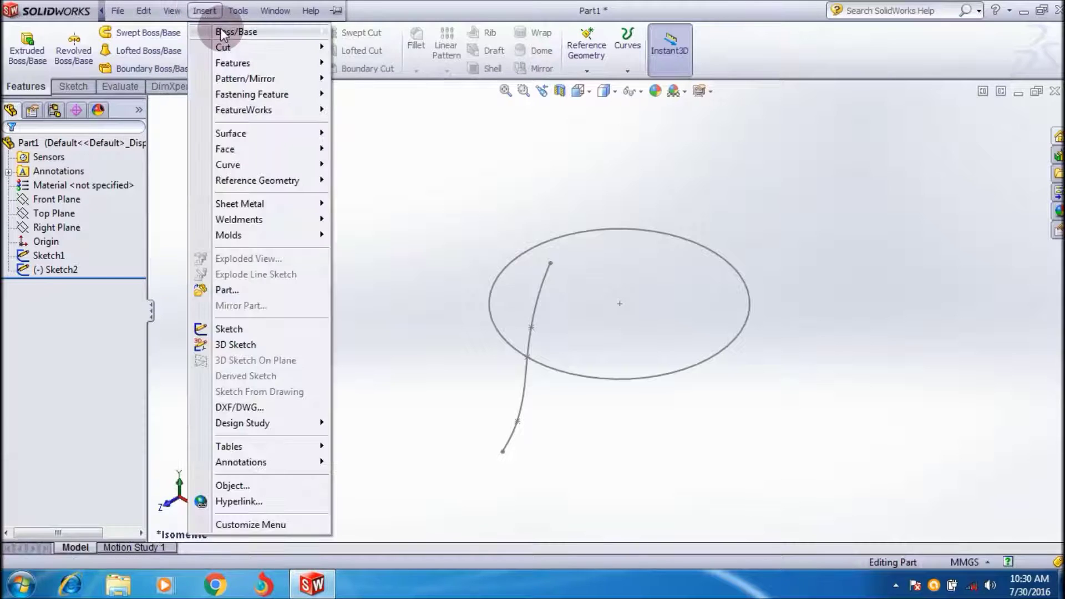
pyautogui.moveTo(221, 31)
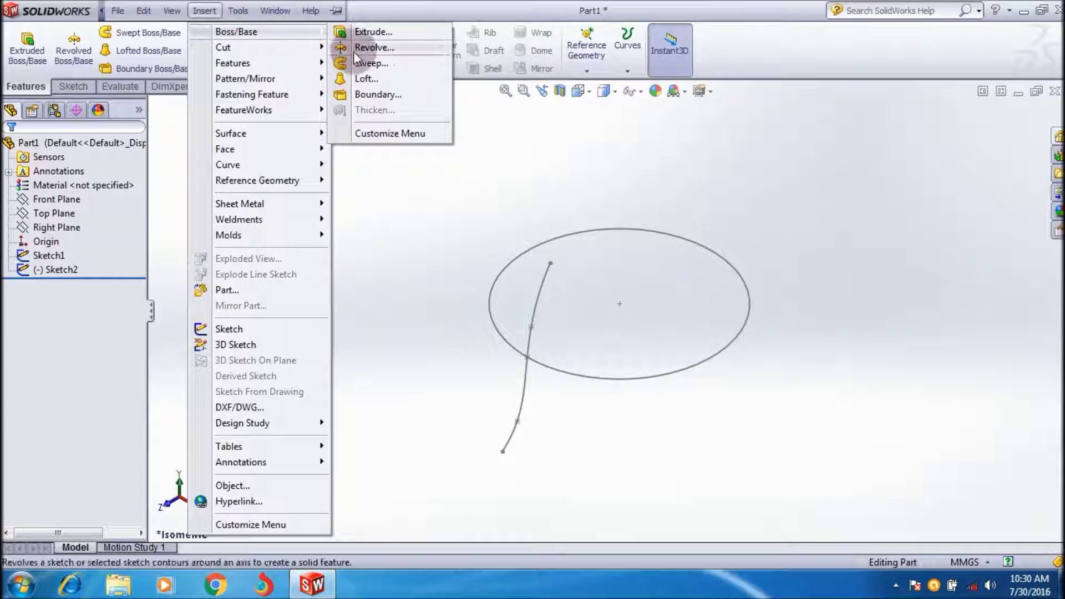
pyautogui.click(407, 94)
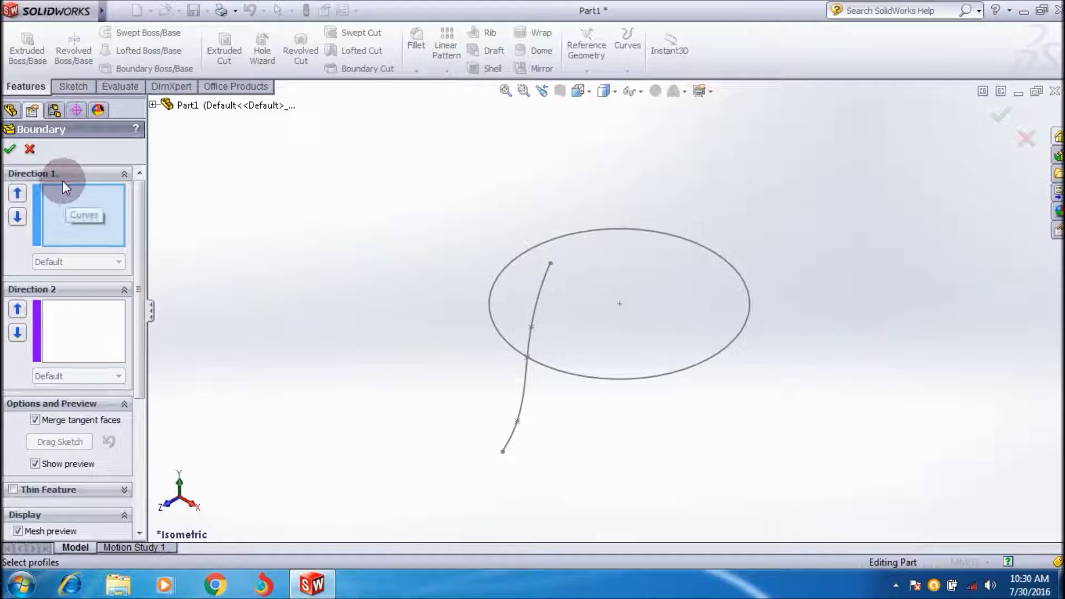
pyautogui.click(153, 105)
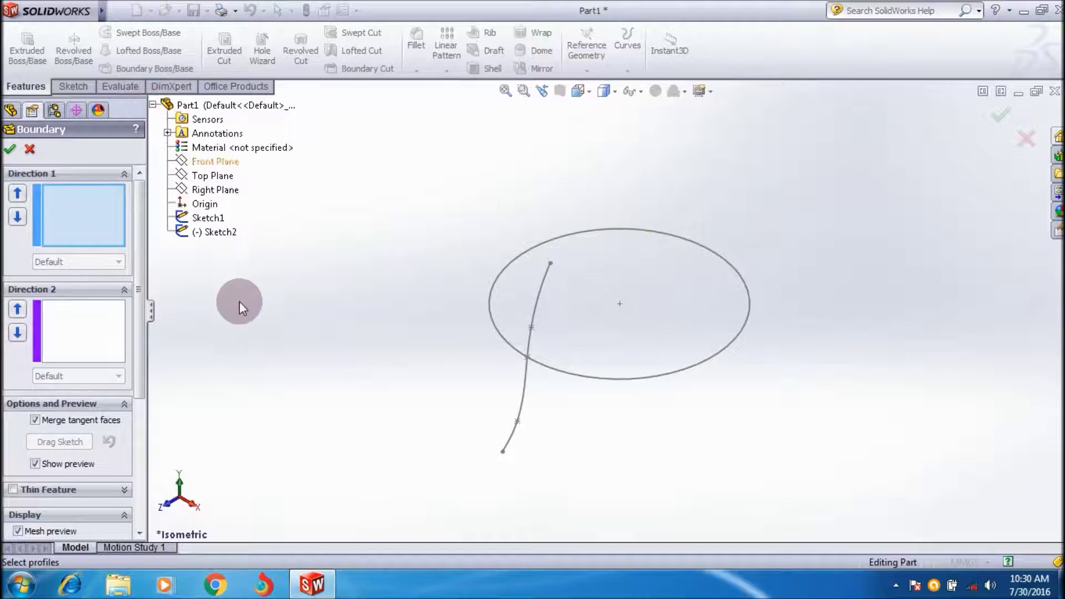
pyautogui.click(219, 220)
pyautogui.click(59, 361)
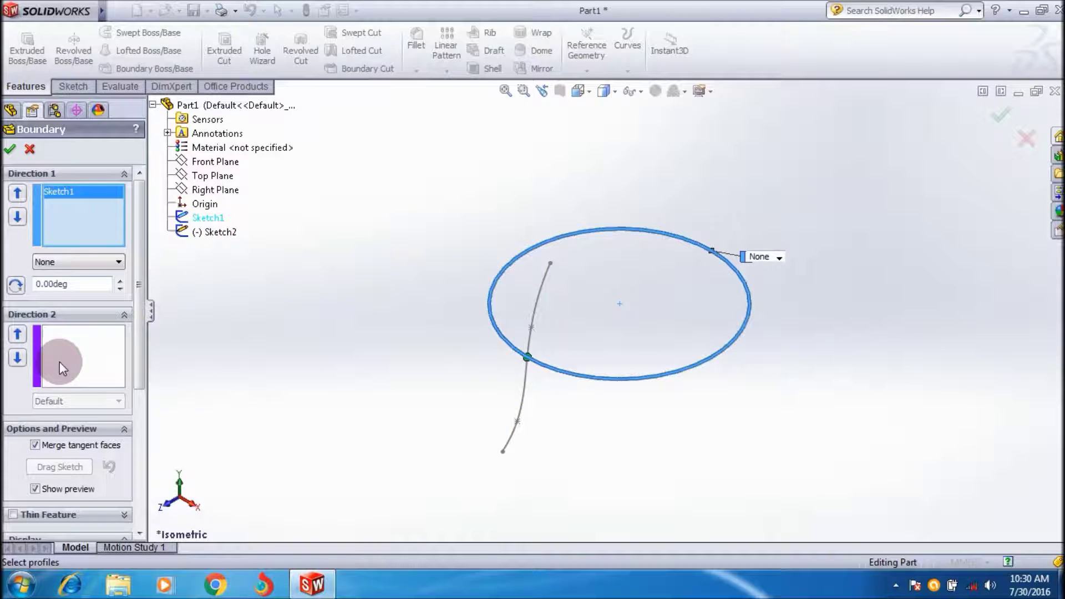
pyautogui.click(228, 230)
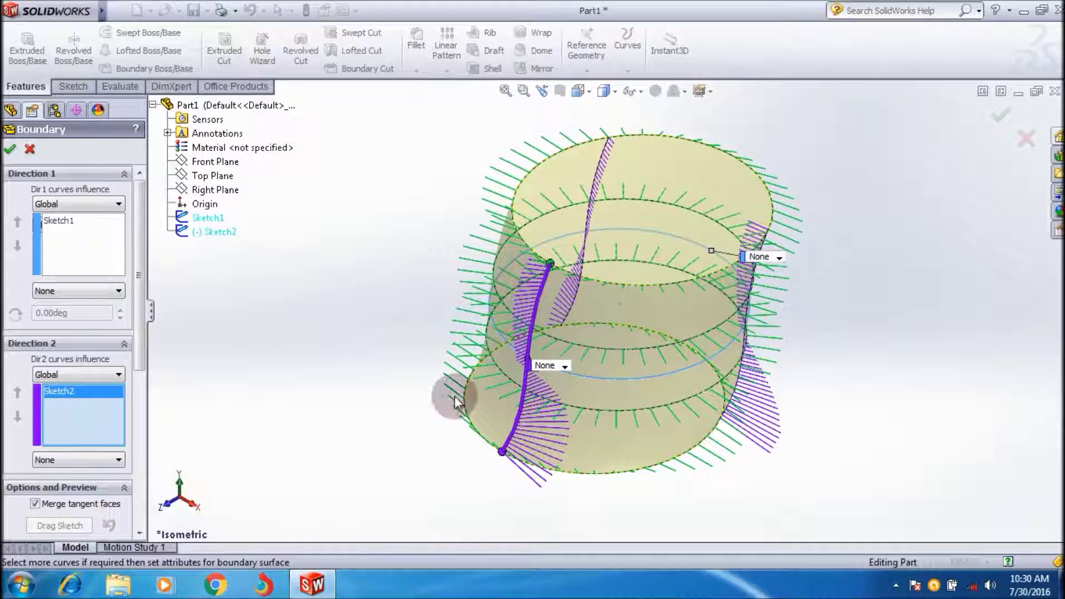
# Step: Try the Direction Vector and Normal To Profile tangency options on the Direction 2 spline, and set it back to None
pyautogui.click(569, 364)
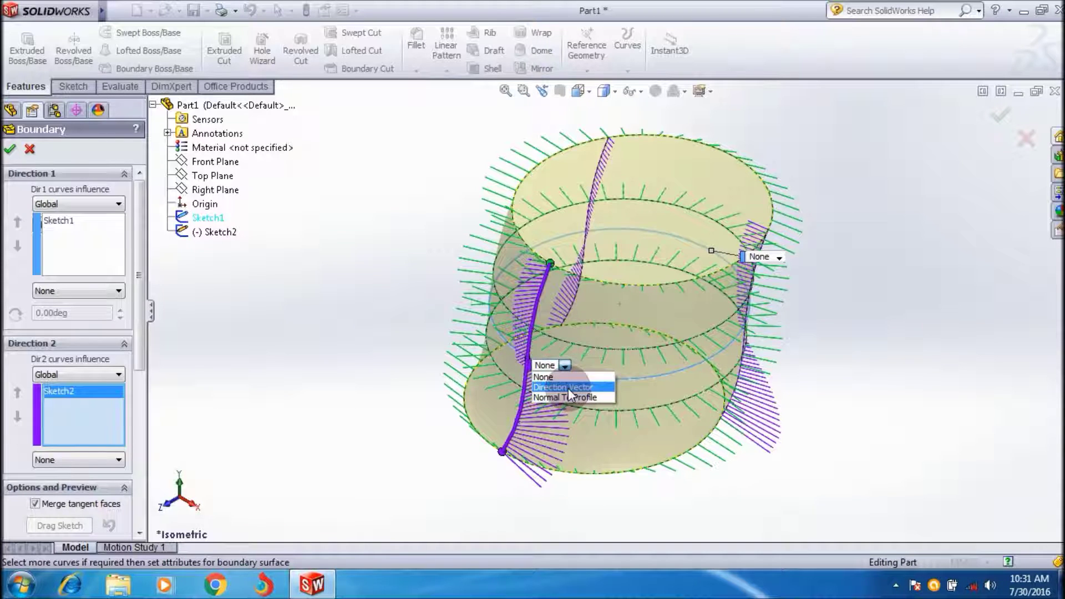
pyautogui.click(568, 388)
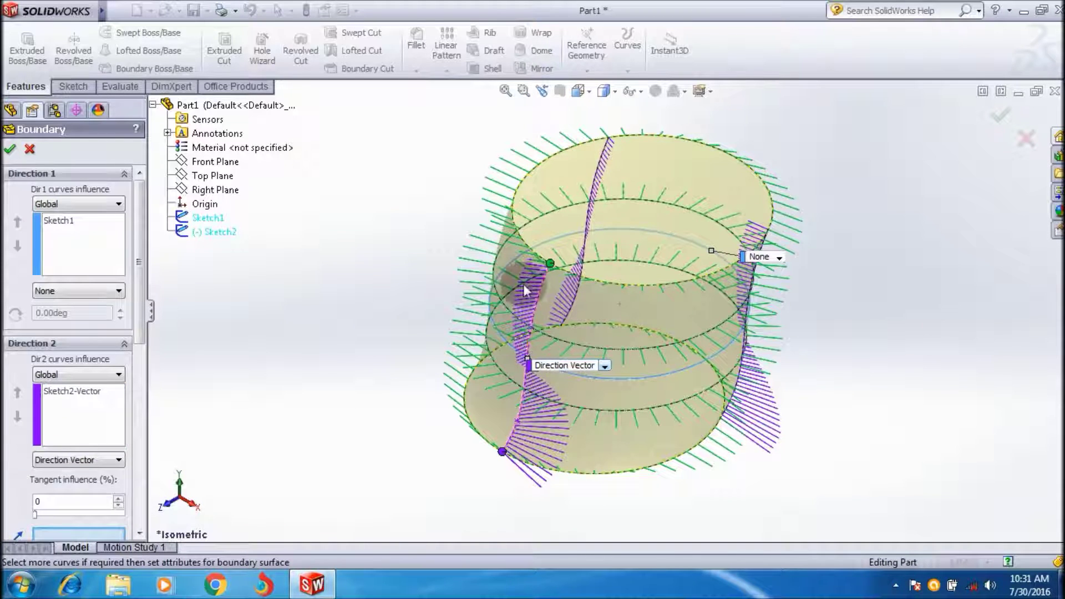
pyautogui.click(604, 366)
pyautogui.click(594, 397)
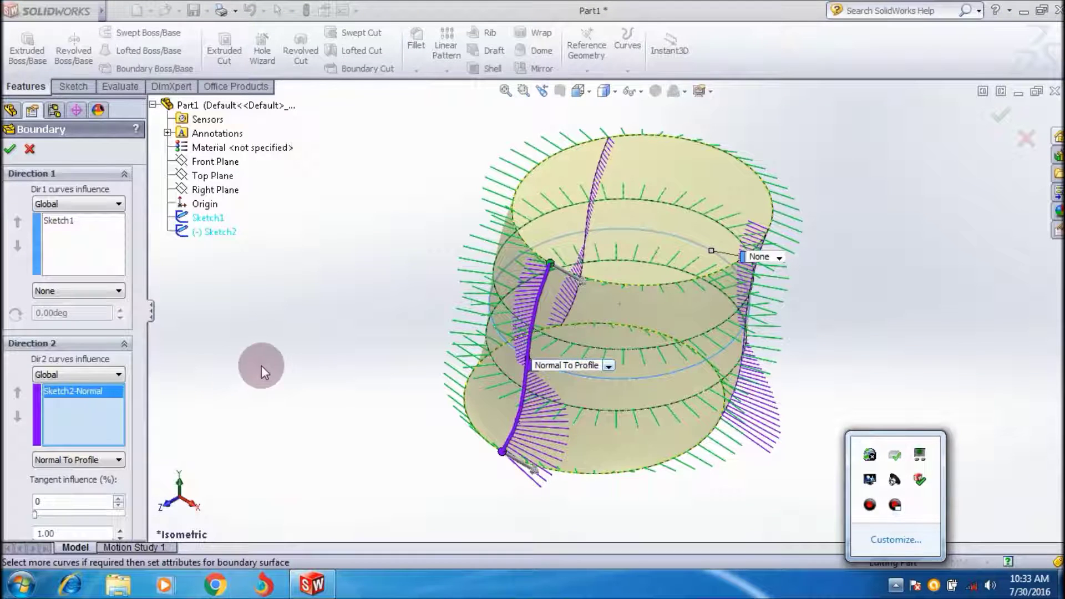
pyautogui.click(263, 365)
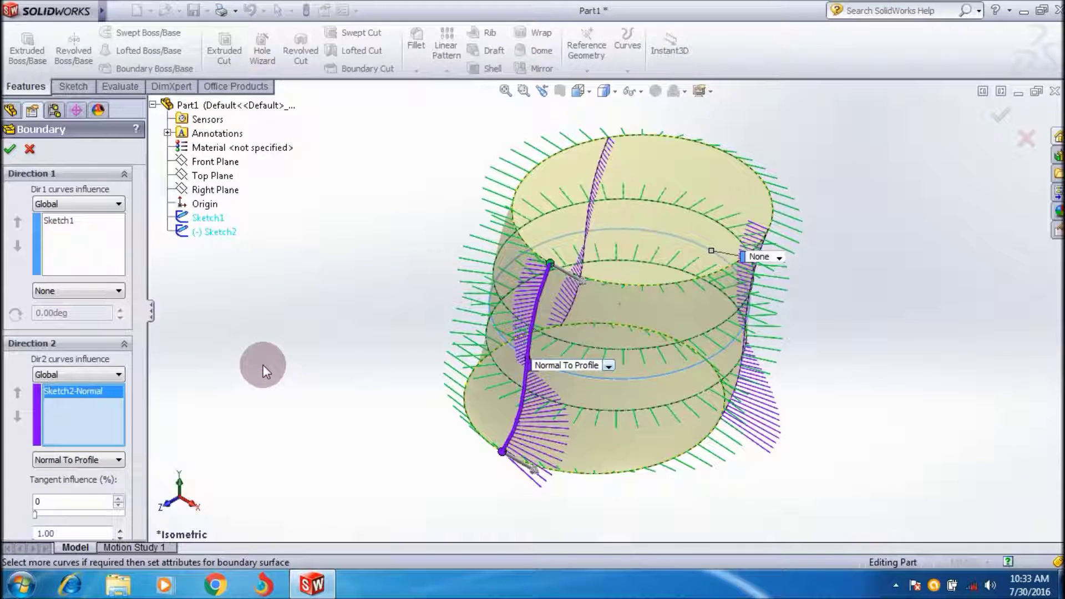
pyautogui.click(604, 367)
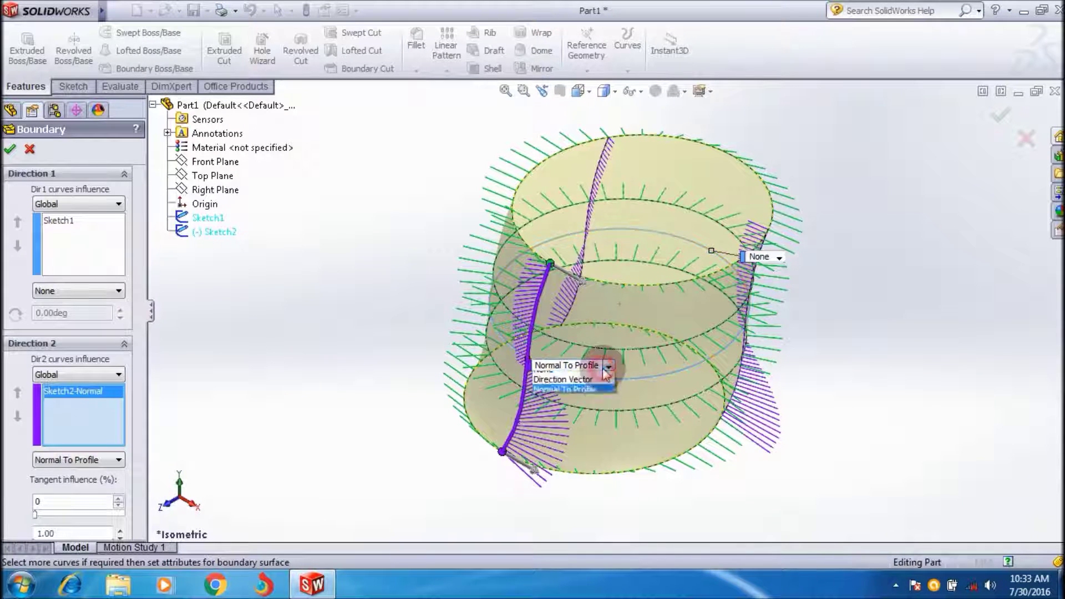
pyautogui.click(593, 377)
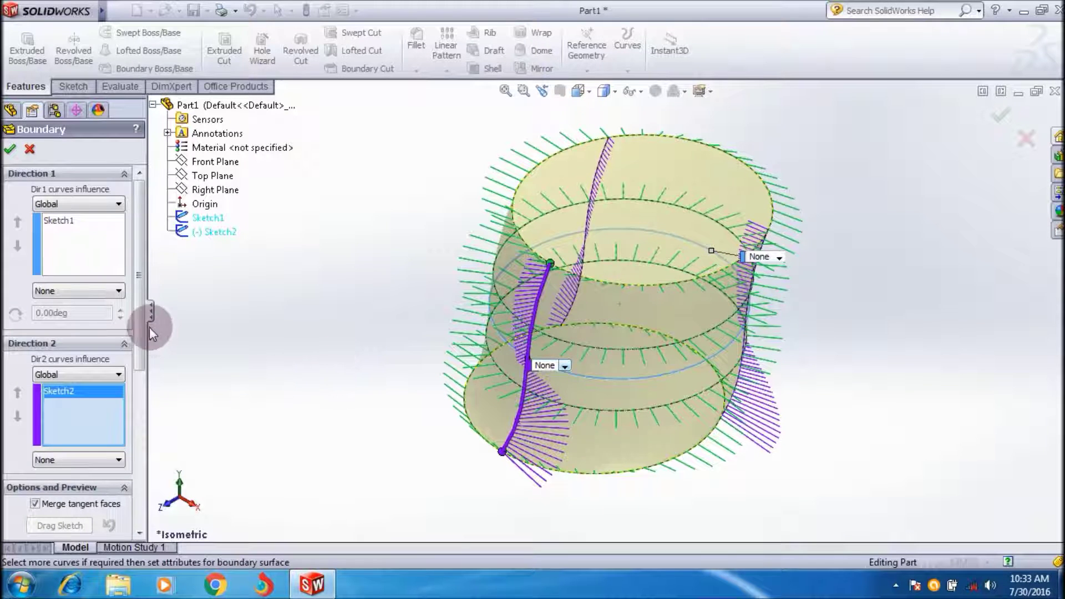
# Step: Accept the boundary feature with tangency None in both directions to create the solid
pyautogui.moveTo(142, 315); pyautogui.dragTo(171, 308)
pyautogui.click(10, 148)
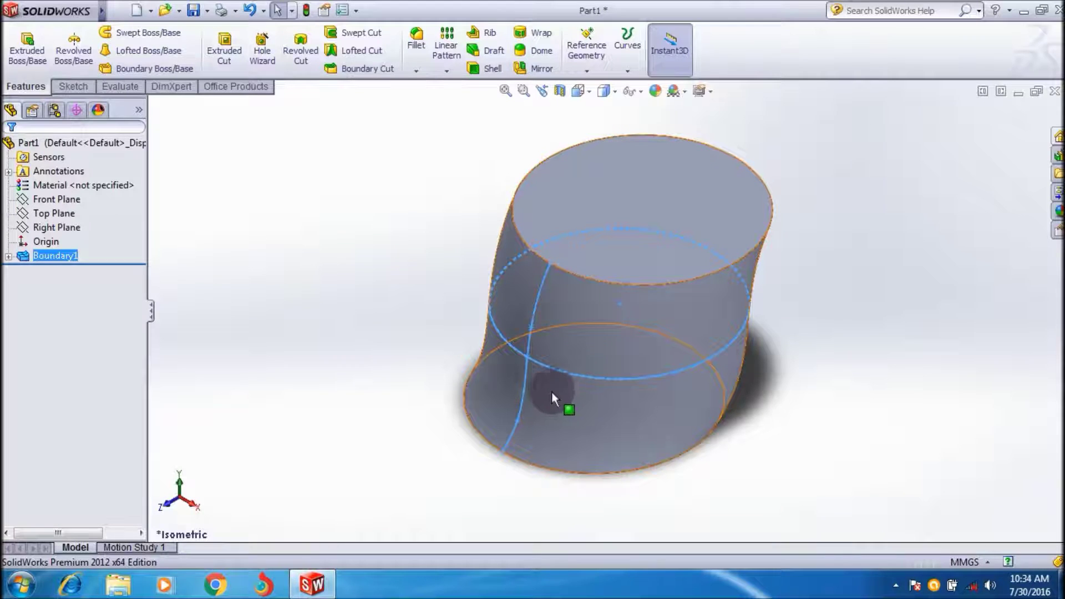
# Step: Examine the solid's interior with a section through the Front Plane in front and isometric orientation, and cancel the section view
pyautogui.click(559, 93)
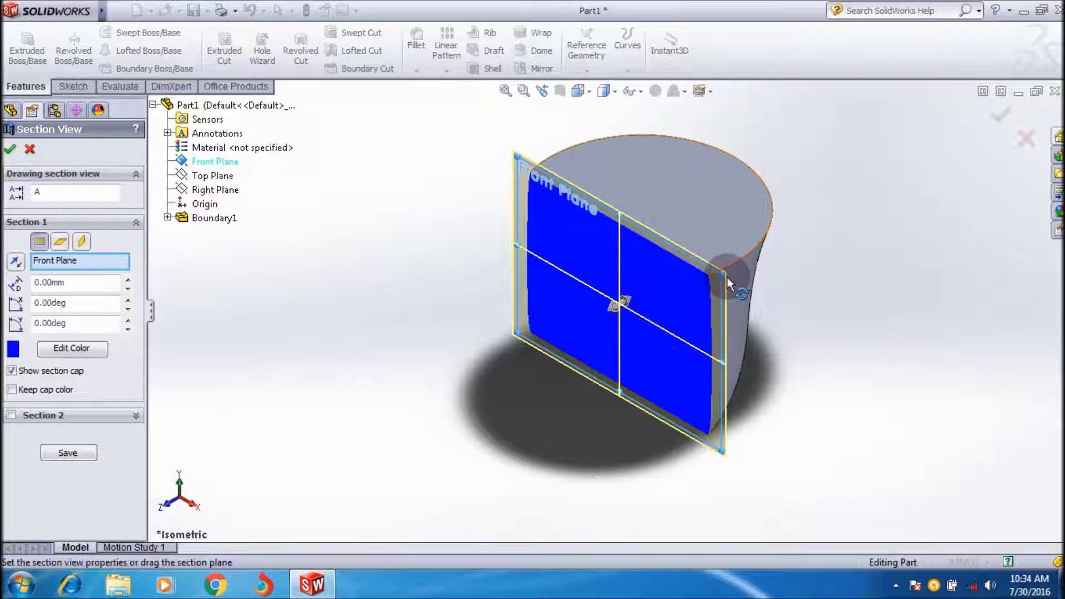
pyautogui.click(586, 88)
pyautogui.click(605, 134)
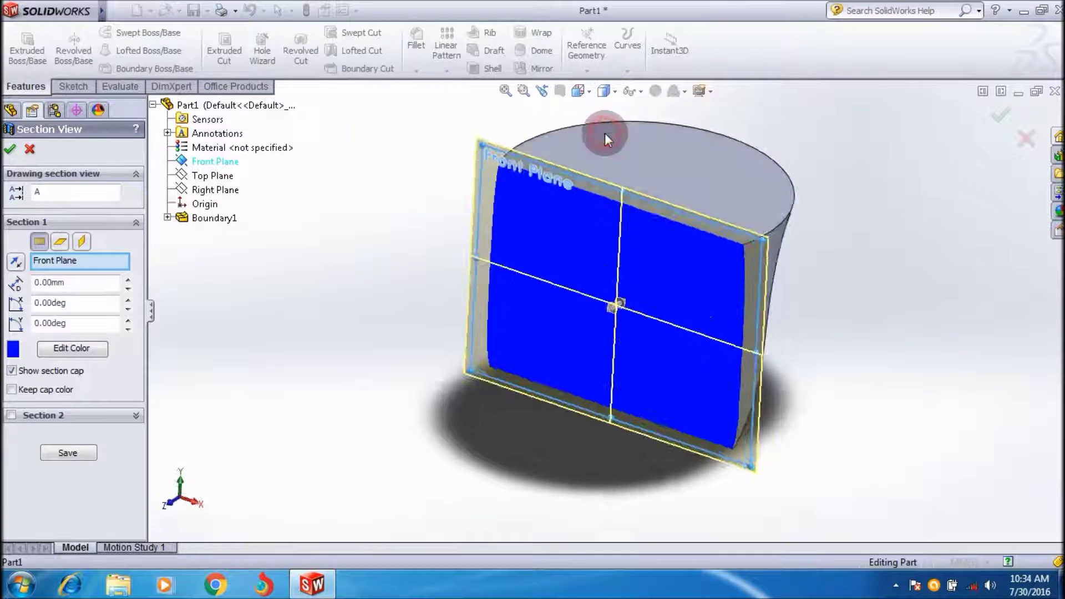
pyautogui.moveTo(857, 279); pyautogui.dragTo(857, 279, button='middle')
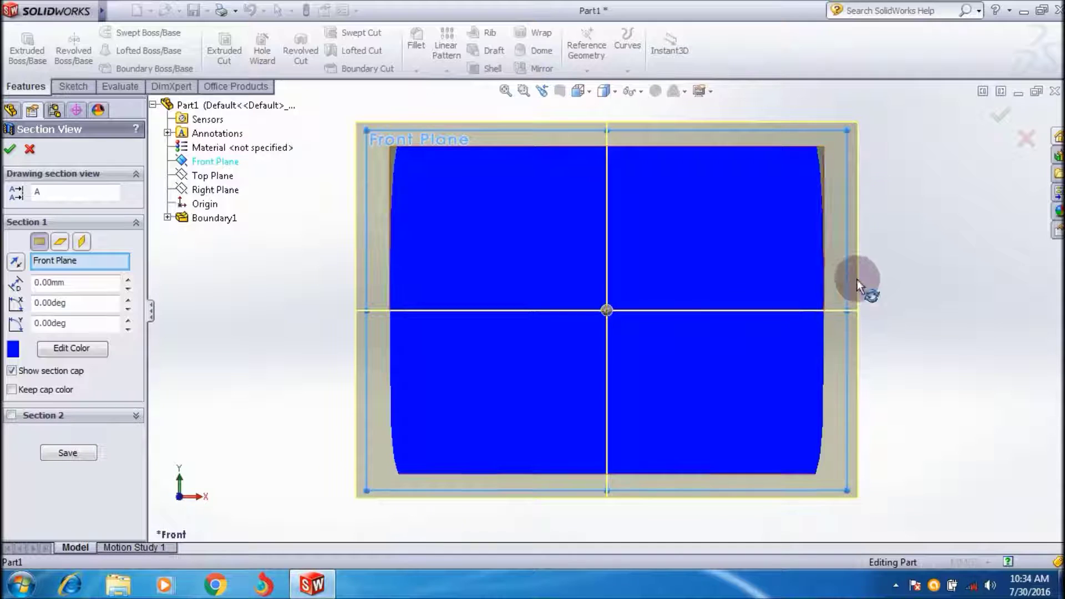
pyautogui.click(585, 94)
pyautogui.click(622, 118)
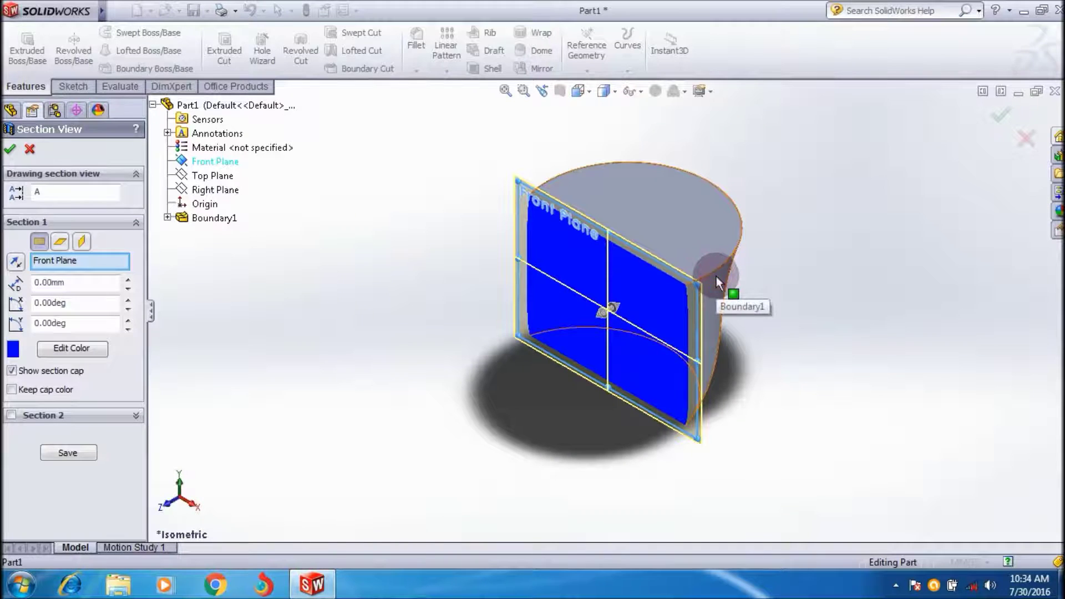
pyautogui.click(28, 150)
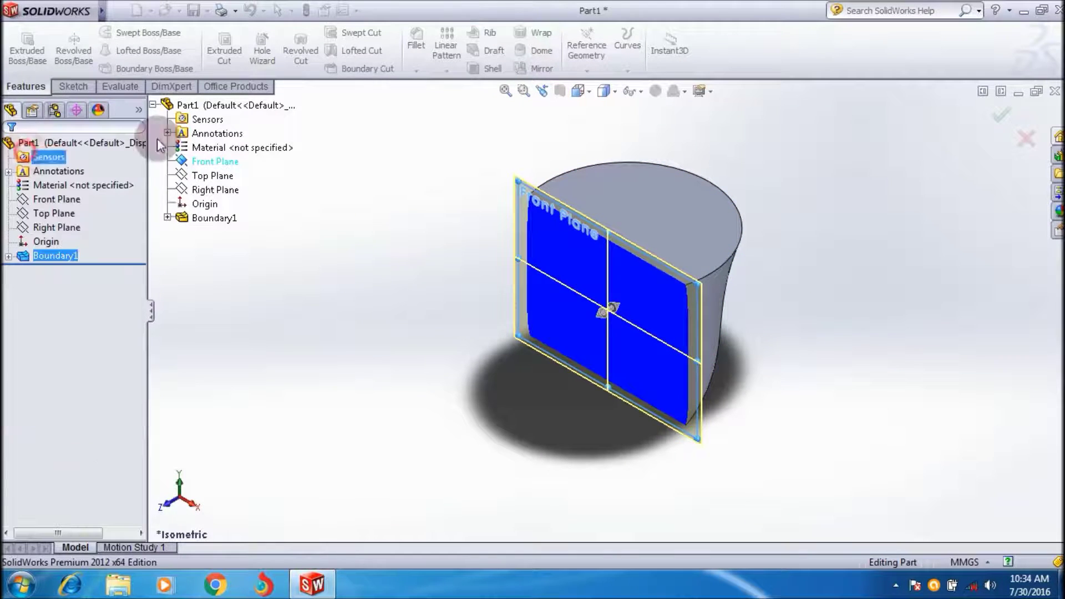
pyautogui.click(648, 329)
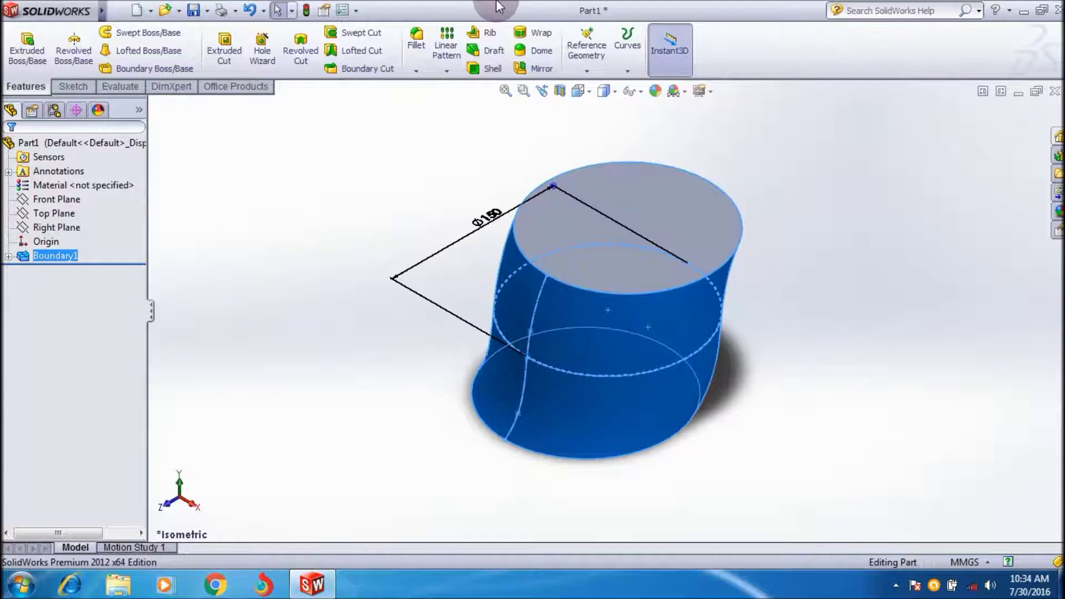
# Step: Section the solid on a plane offset about 42 mm from the Front Plane and examine the cut shape from the front
pyautogui.click(559, 93)
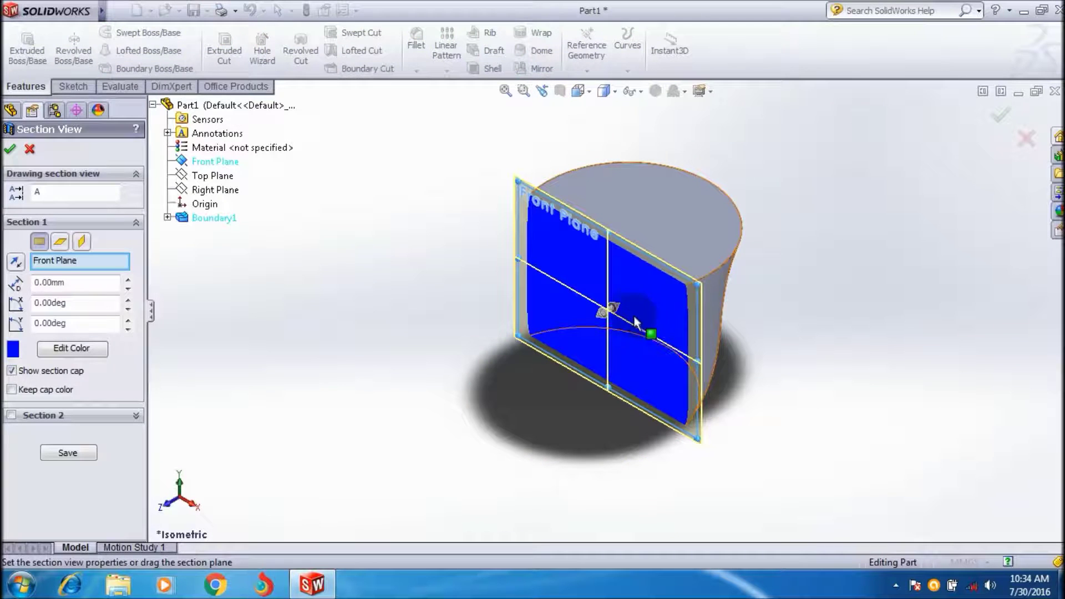
pyautogui.moveTo(606, 310); pyautogui.dragTo(598, 400)
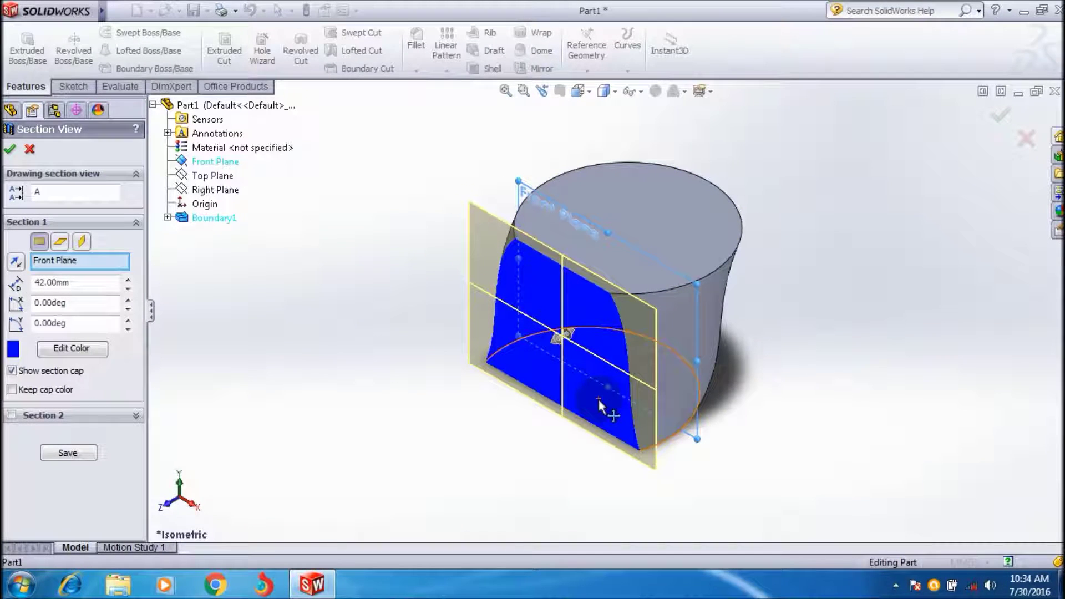
pyautogui.click(582, 103)
pyautogui.click(581, 95)
pyautogui.click(581, 98)
pyautogui.click(581, 98)
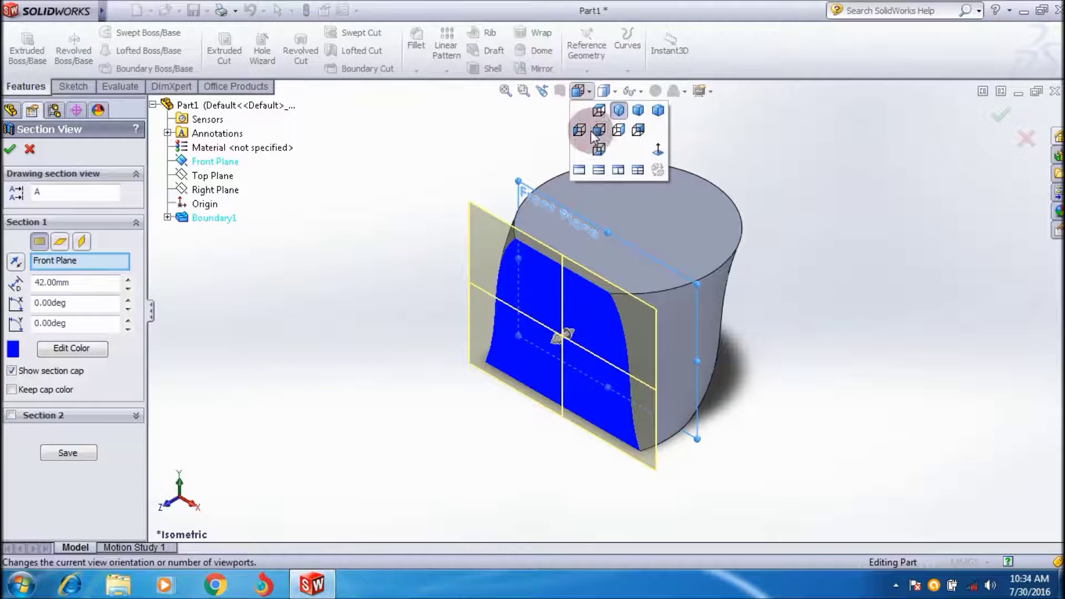
pyautogui.click(621, 172)
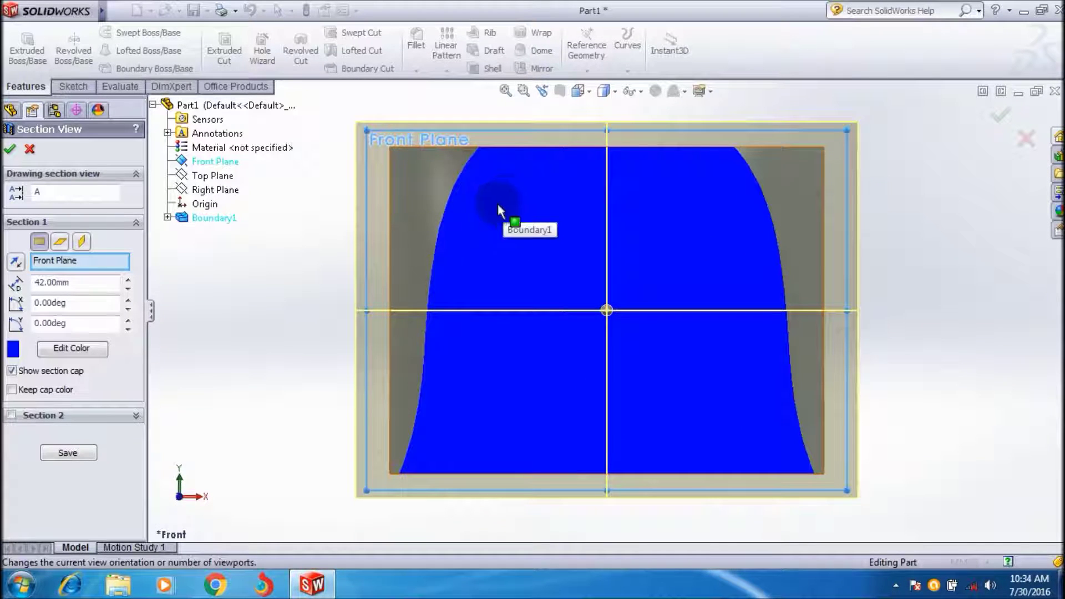
pyautogui.click(229, 291)
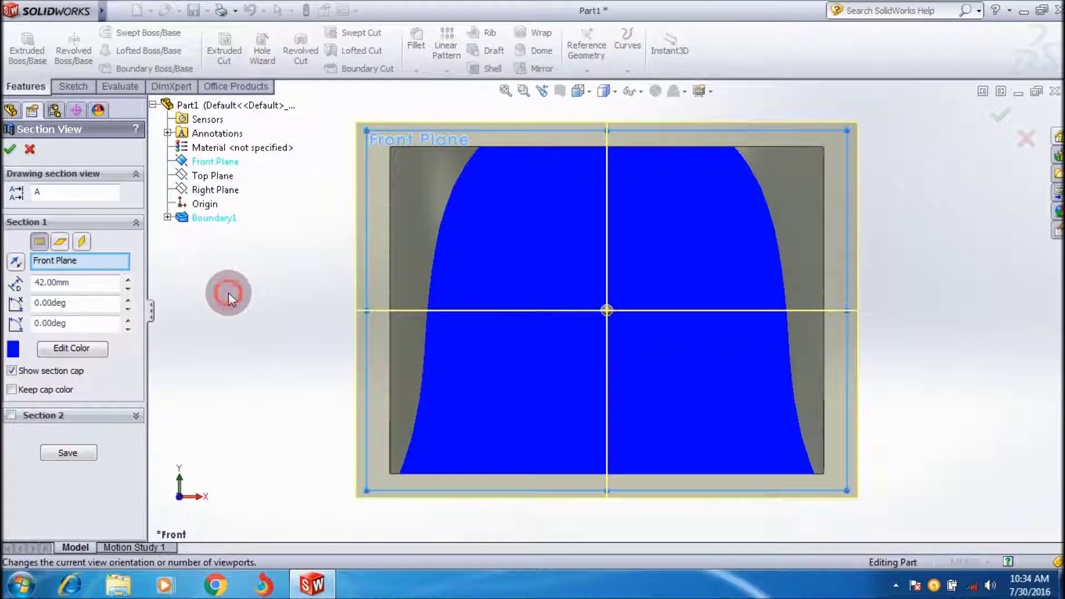
# Step: Cancel the section view and show the whole solid in isometric orientation
pyautogui.click(29, 148)
pyautogui.click(591, 95)
pyautogui.click(604, 93)
pyautogui.click(578, 91)
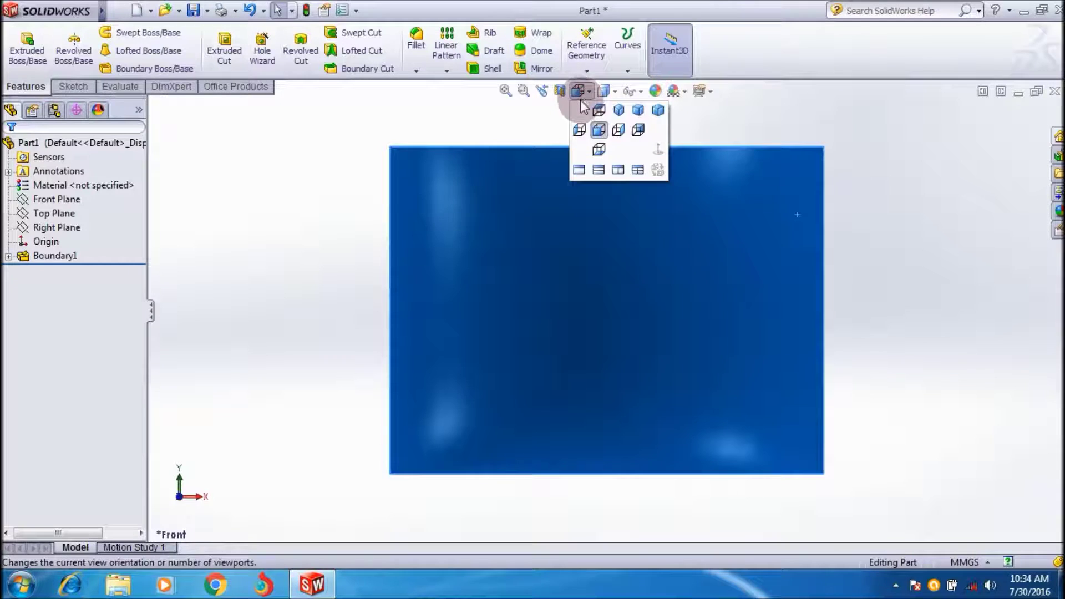
pyautogui.click(625, 116)
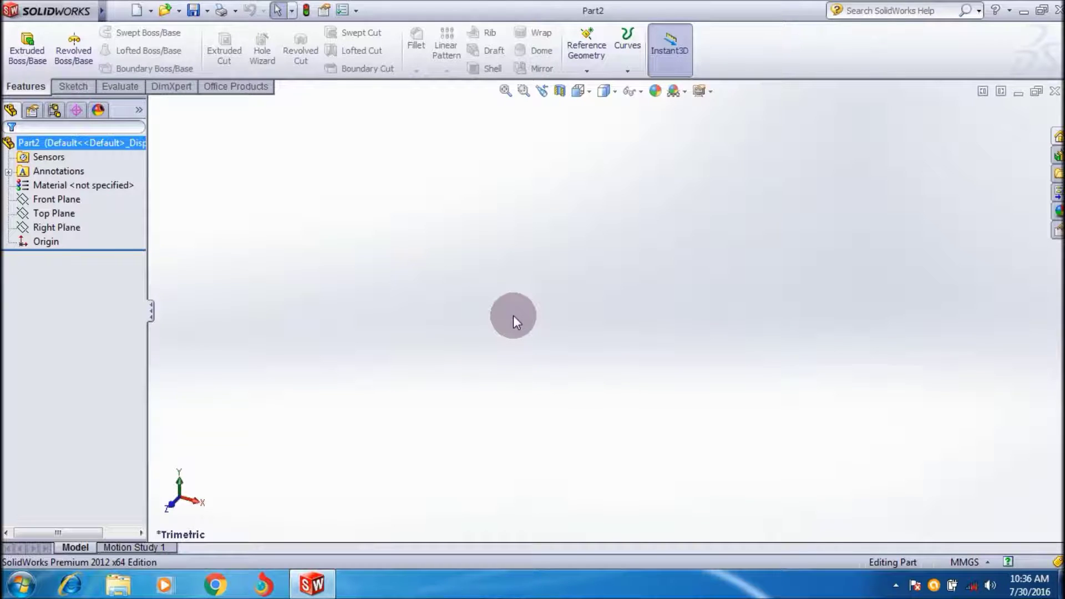
# Step: Sketch a circle of about 53 mm radius centred on the origin on the Front Plane of the new part
pyautogui.click(56, 214)
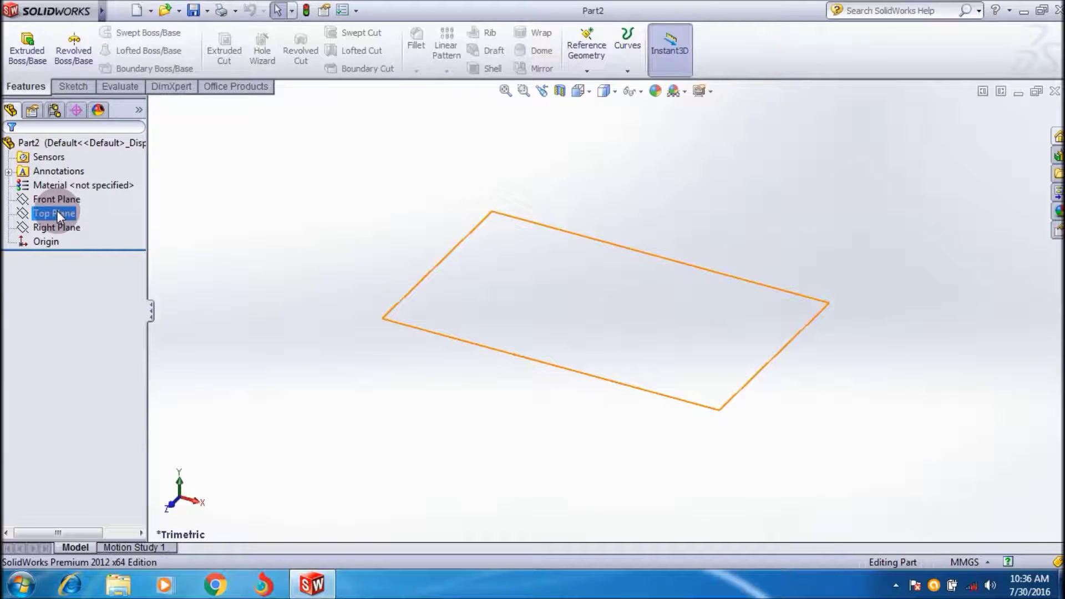
pyautogui.click(57, 199)
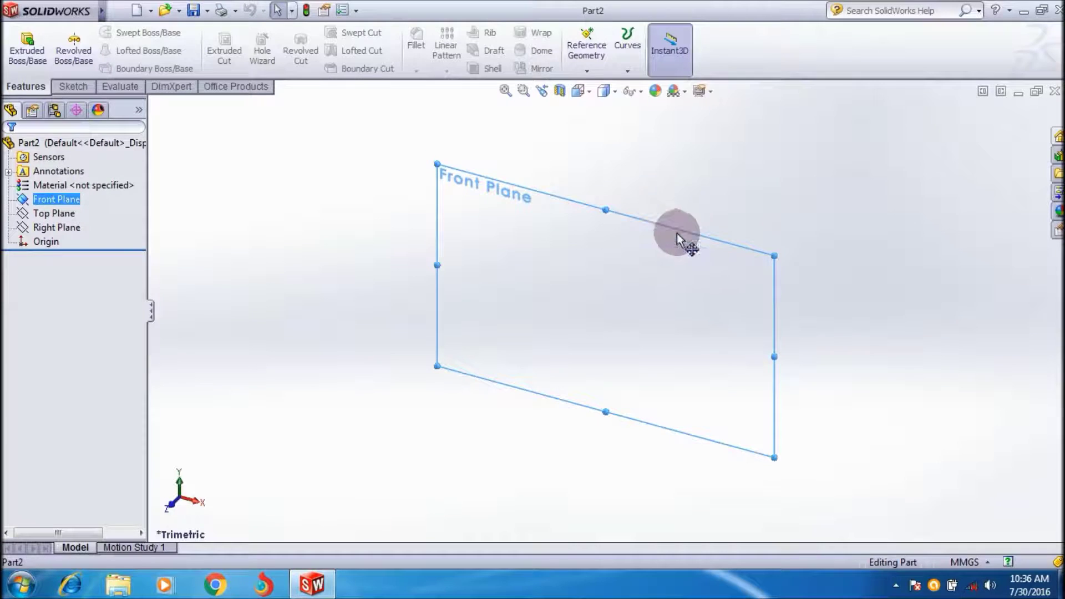
pyautogui.rightClick(658, 254)
pyautogui.click(741, 236)
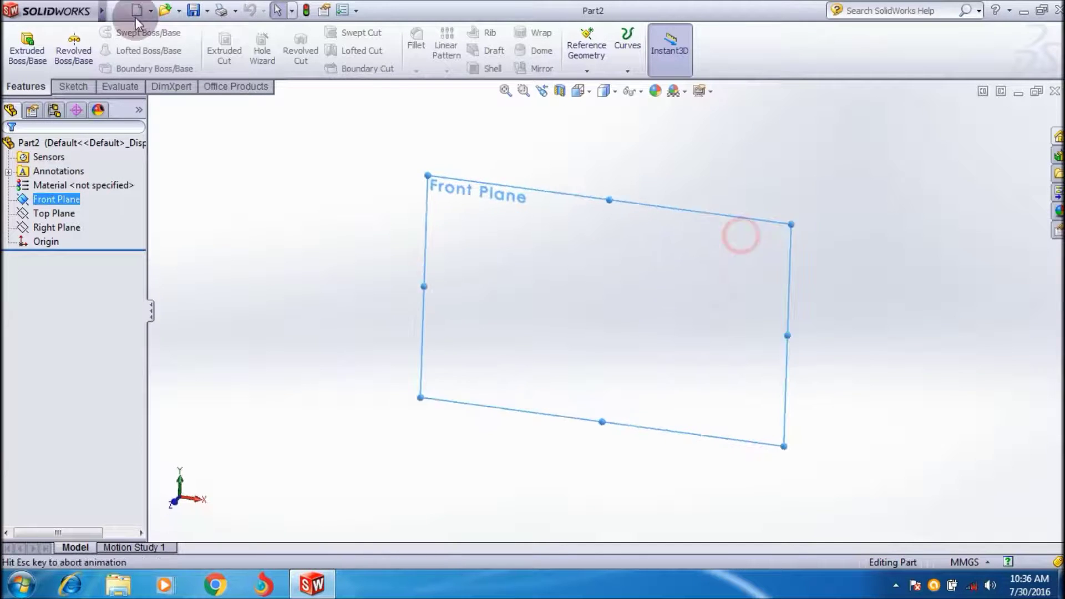
pyautogui.click(73, 86)
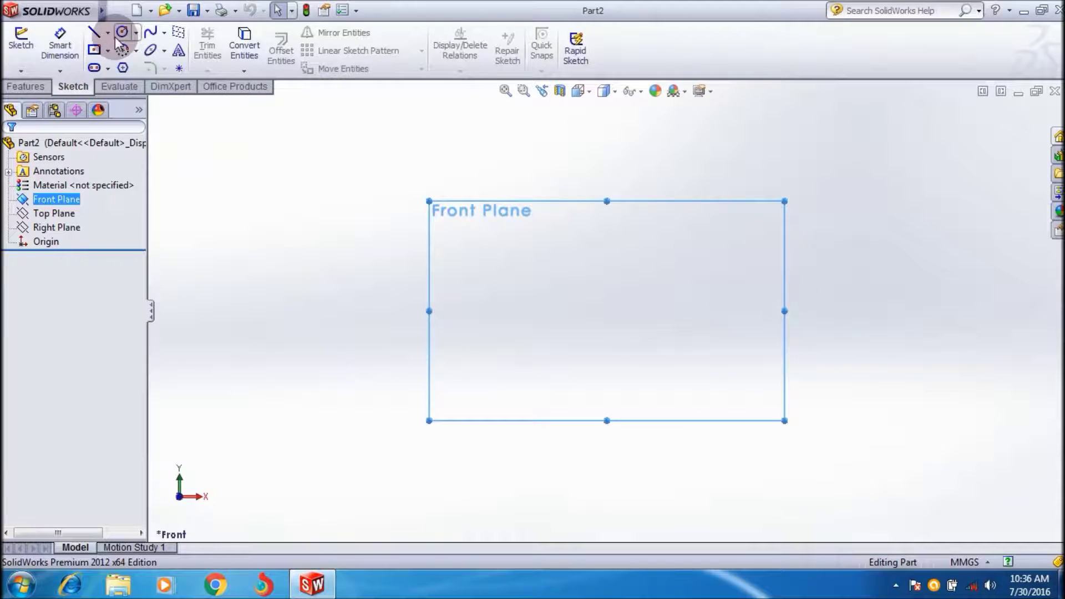
pyautogui.click(120, 33)
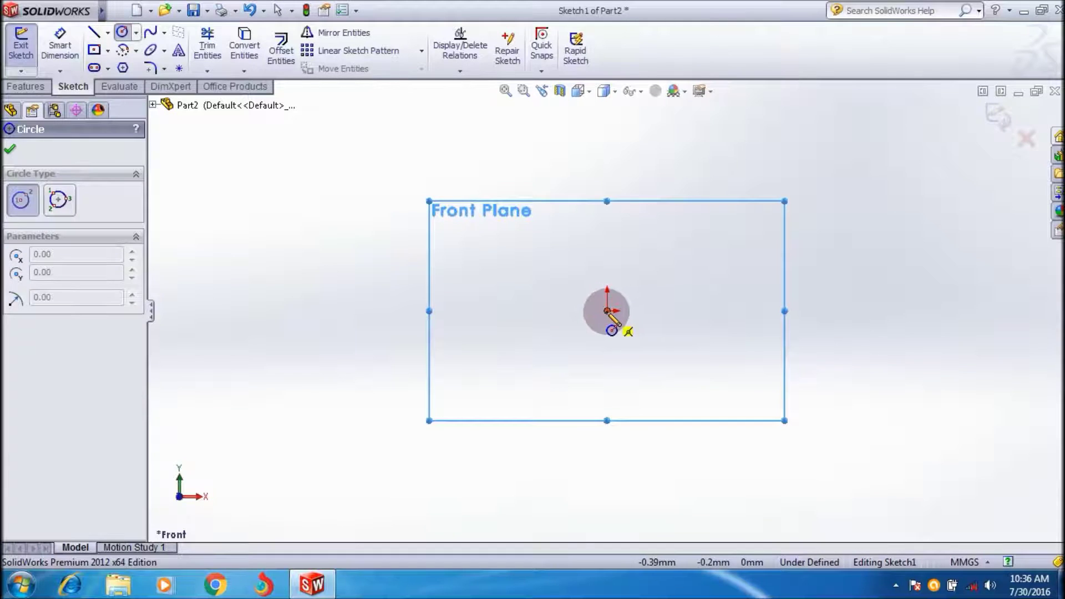
pyautogui.click(607, 312)
pyautogui.click(506, 284)
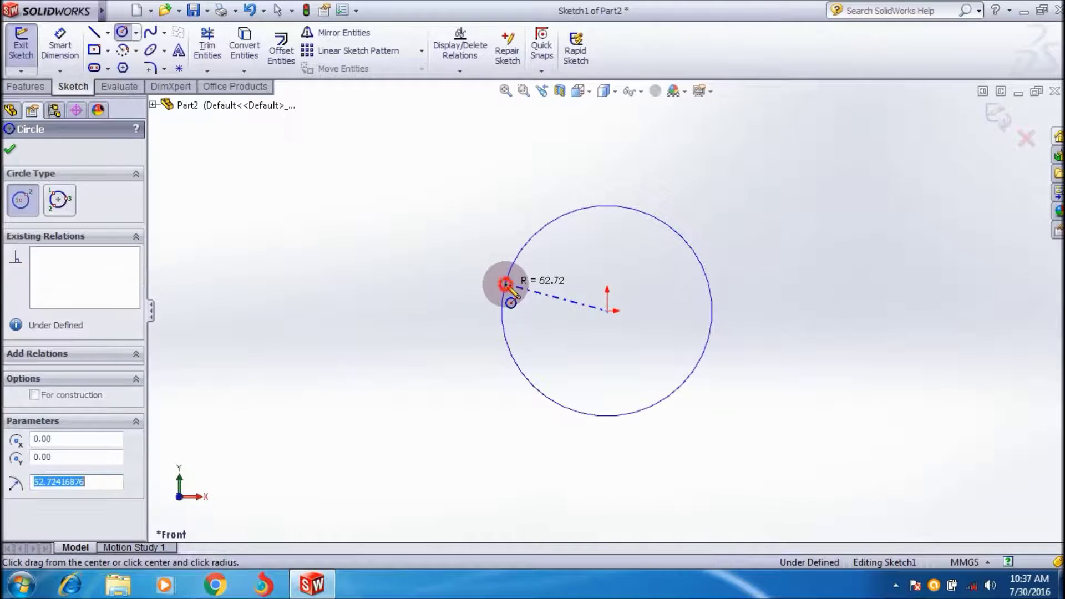
pyautogui.click(11, 148)
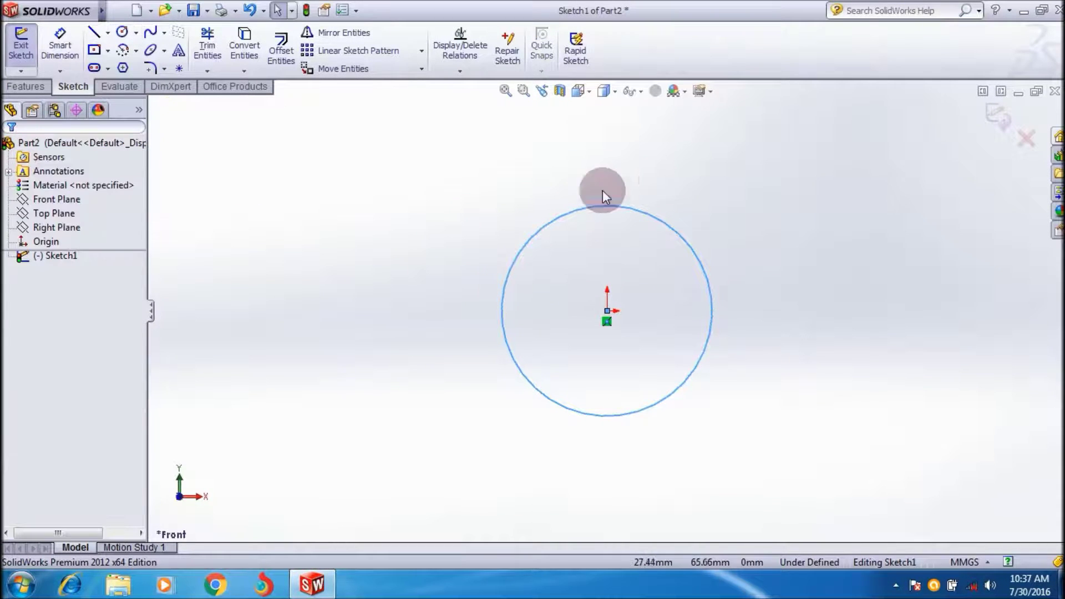
# Step: Extrude the circle 112 mm blind behind the Front Plane and fit the cylinder in the view
pyautogui.click(39, 84)
pyautogui.click(25, 52)
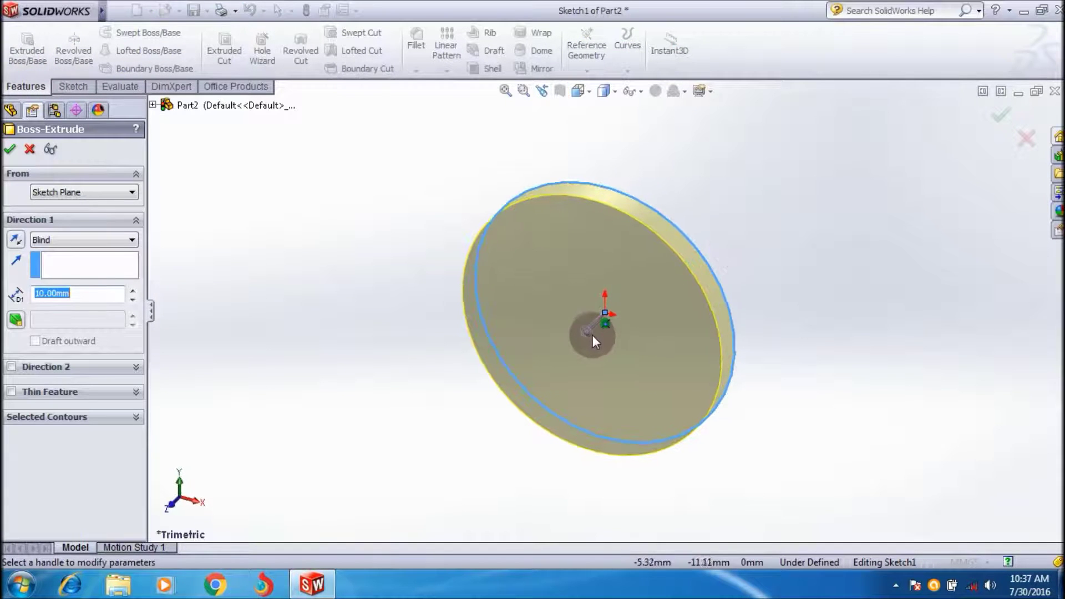
pyautogui.moveTo(589, 335); pyautogui.dragTo(764, 181)
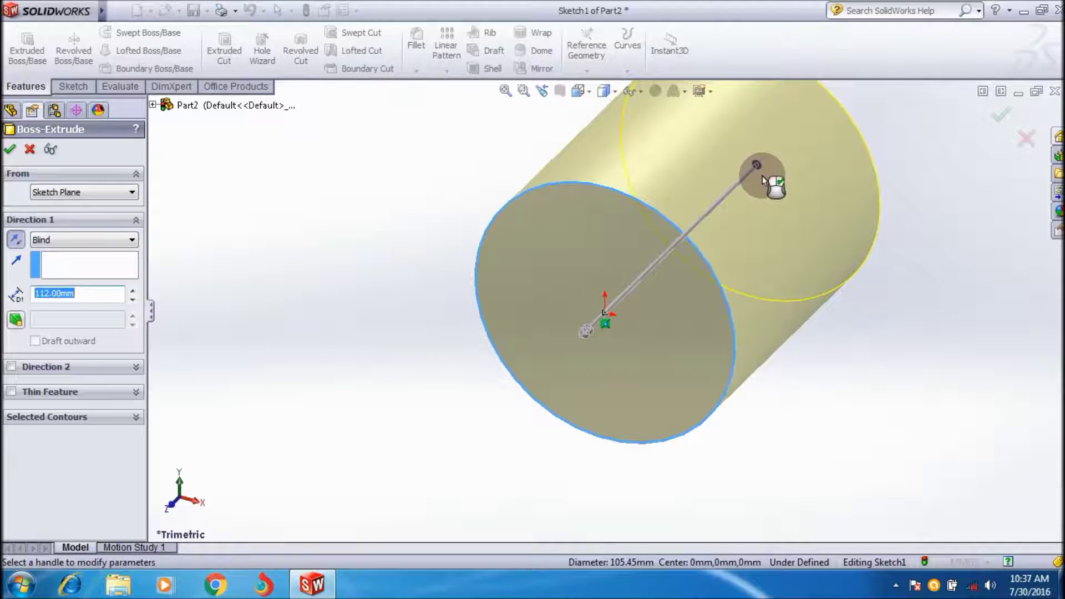
pyautogui.click(9, 149)
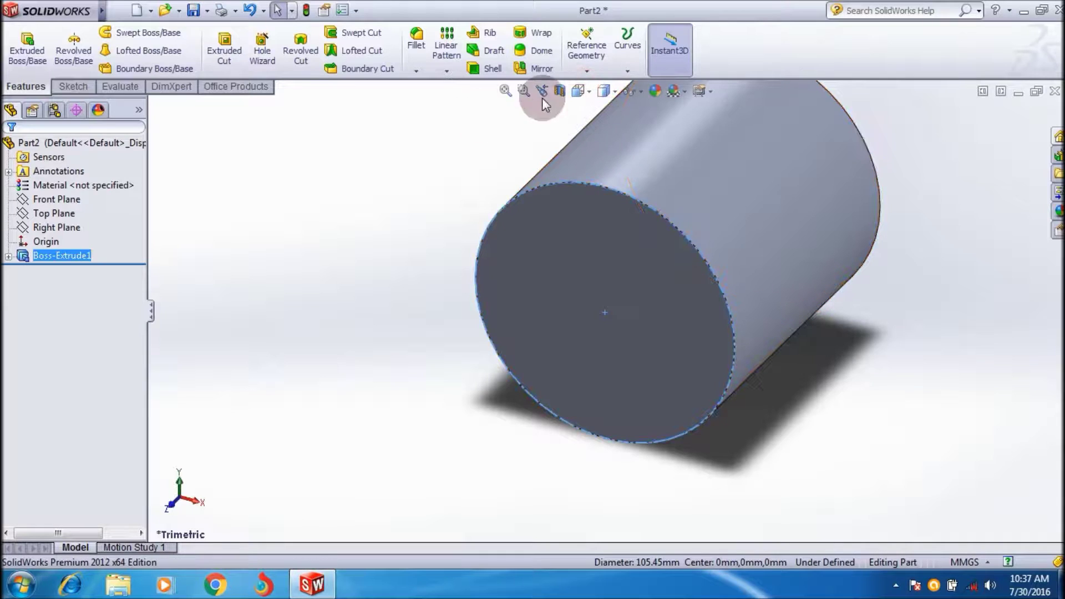
pyautogui.click(505, 91)
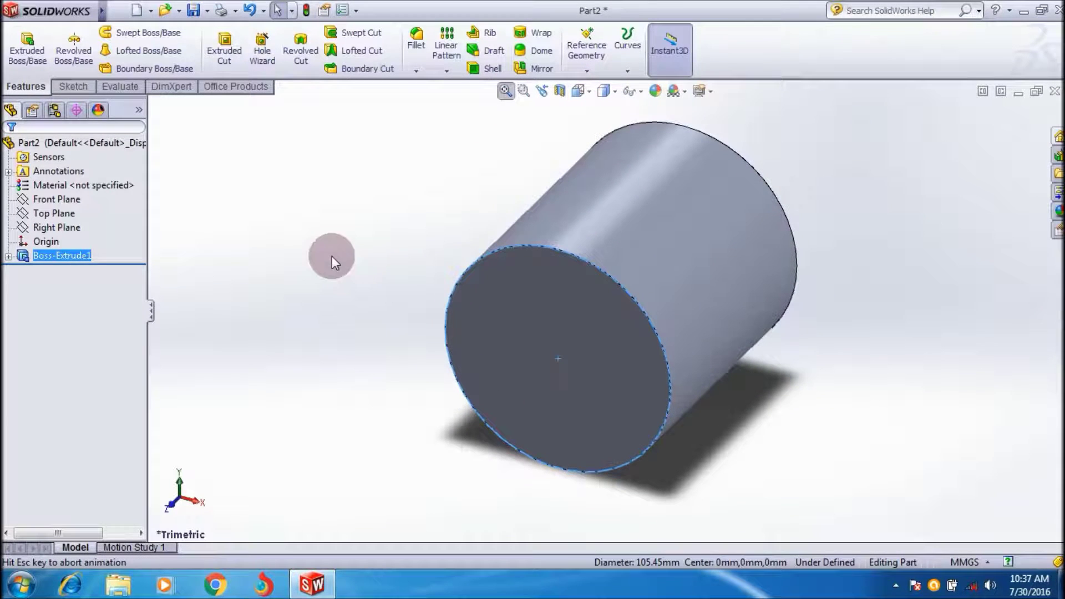
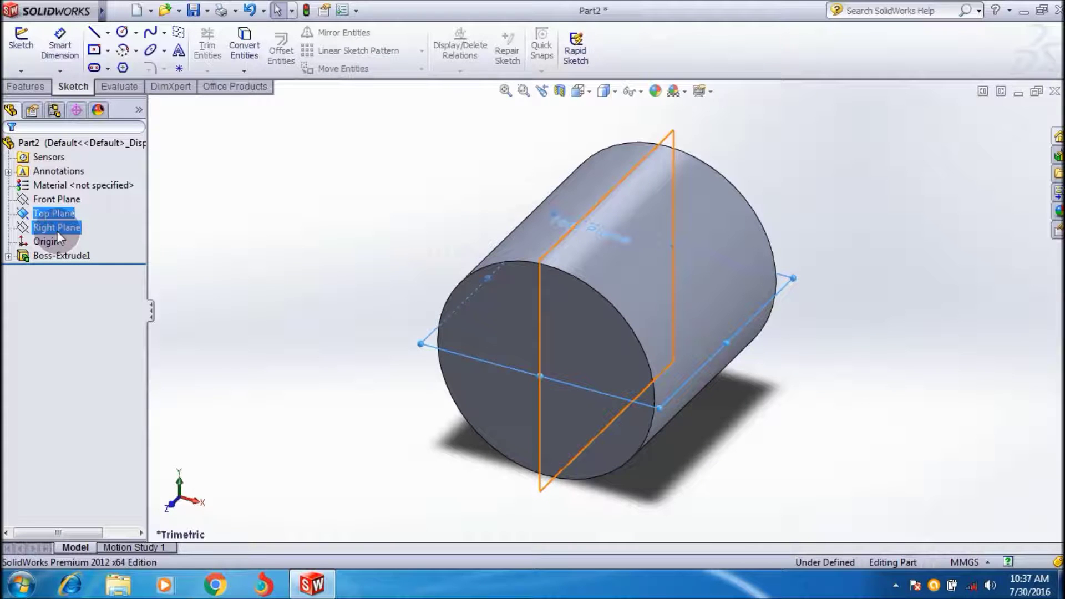
# Step: Create a reference plane offset 150 mm from the Right Plane, flipped to the opposite side
pyautogui.click(57, 231)
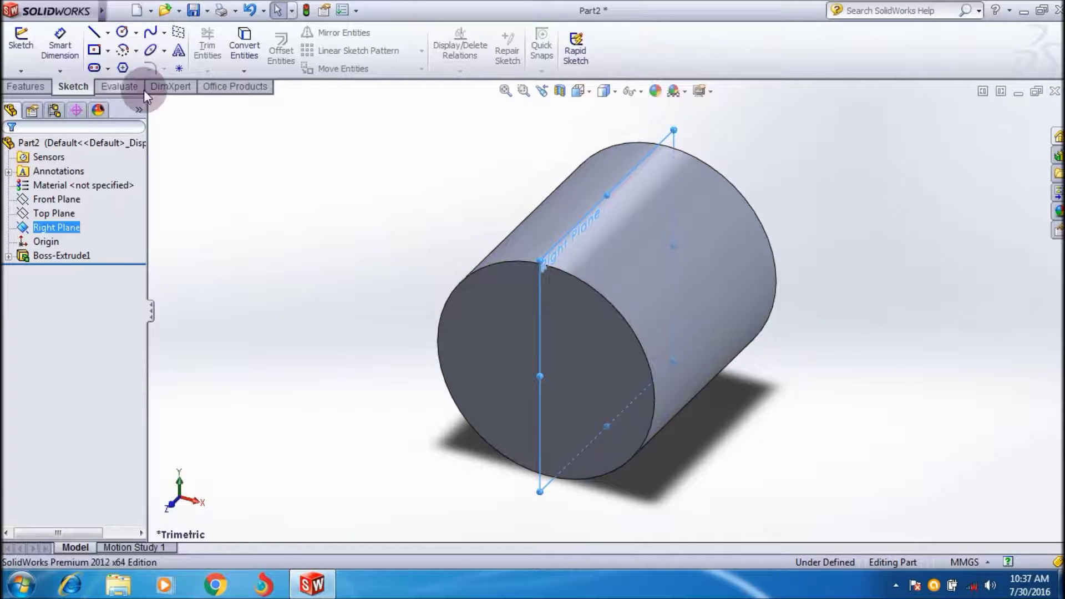
pyautogui.click(44, 89)
pyautogui.click(670, 50)
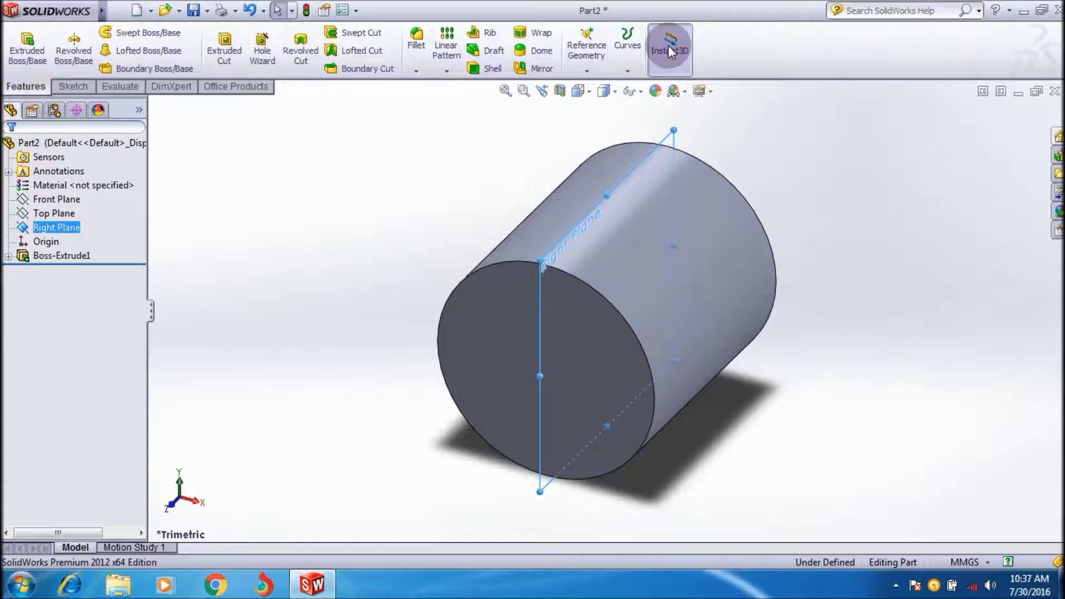
pyautogui.click(597, 73)
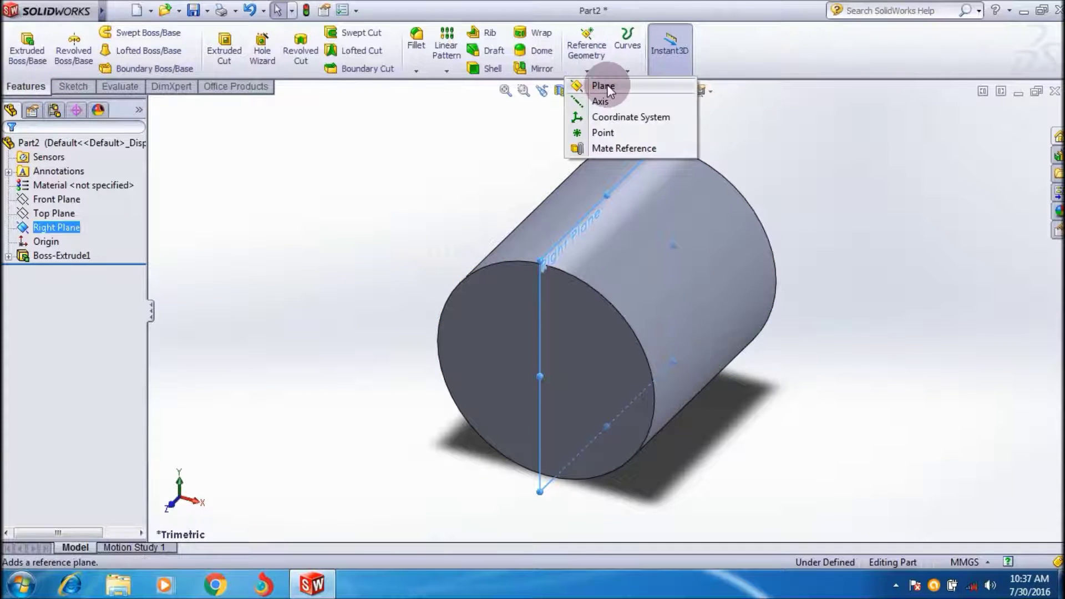
pyautogui.click(610, 86)
pyautogui.click(658, 250)
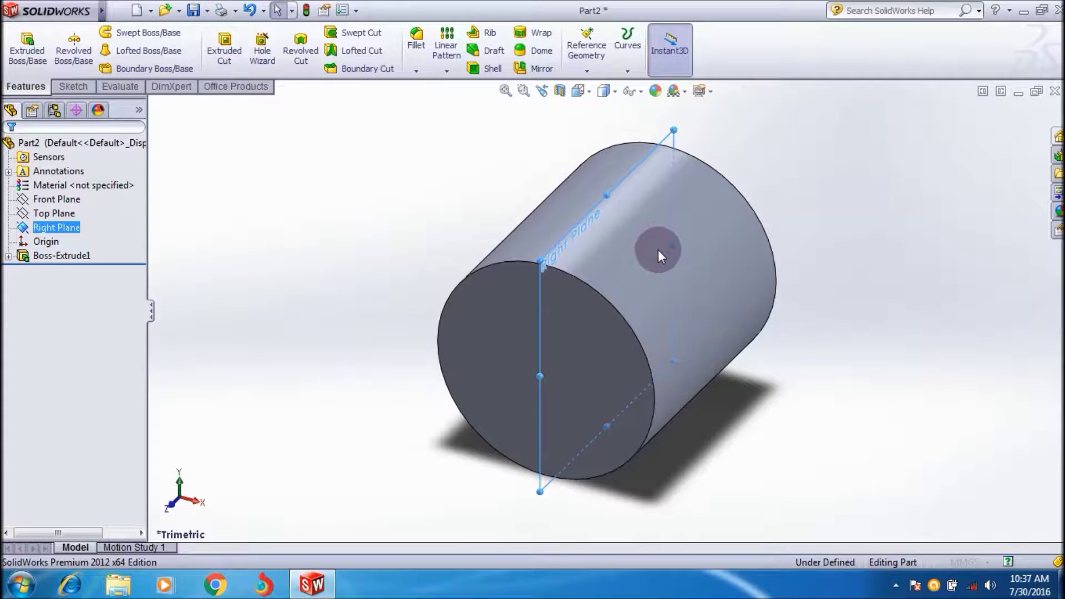
pyautogui.click(600, 209)
pyautogui.click(329, 218)
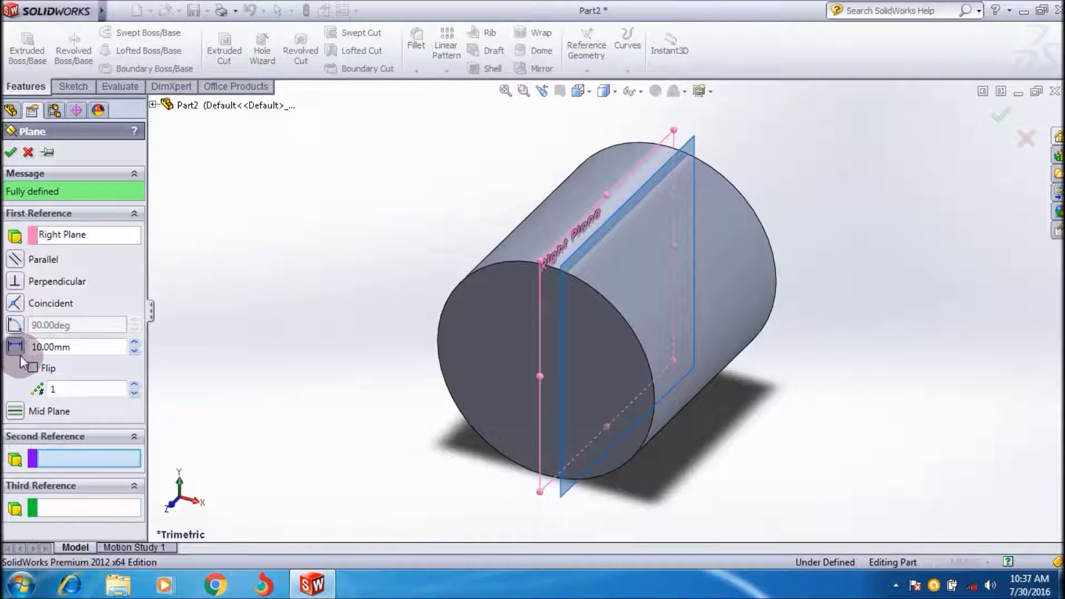
pyautogui.click(33, 367)
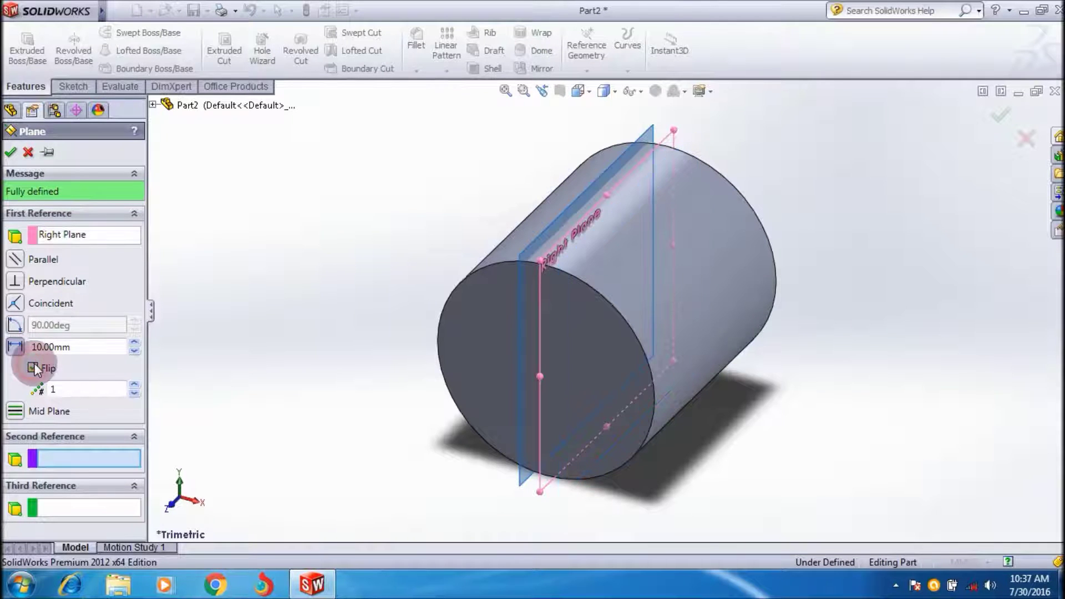
pyautogui.click(134, 343)
pyautogui.click(135, 343)
pyautogui.click(135, 342)
pyautogui.click(135, 343)
pyautogui.click(134, 343)
pyautogui.click(134, 343)
pyautogui.click(135, 343)
pyautogui.click(135, 343)
pyautogui.click(135, 343)
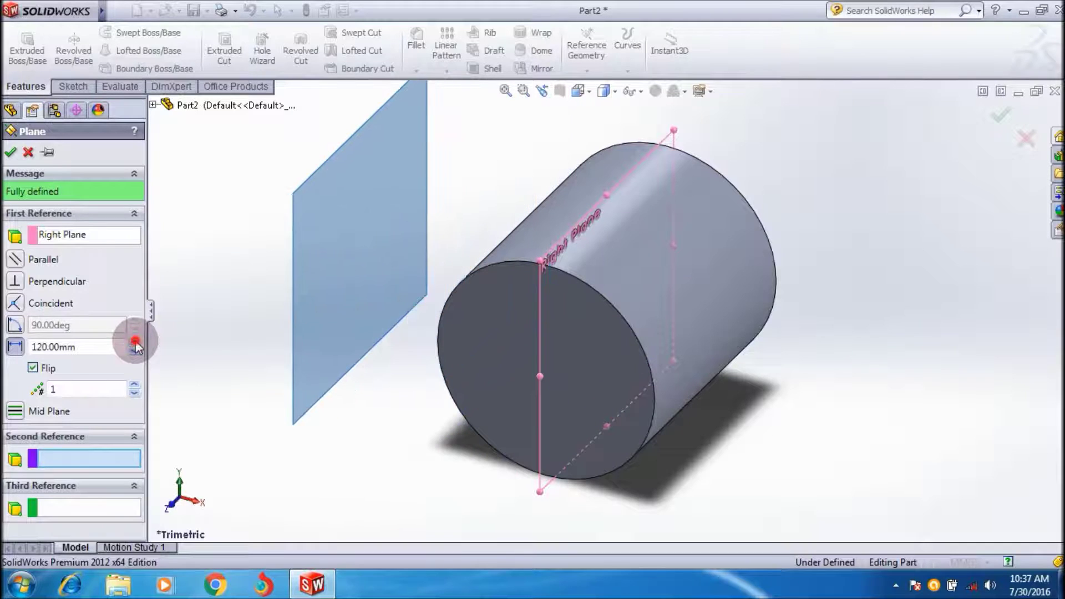
pyautogui.click(135, 343)
pyautogui.click(134, 343)
pyautogui.click(135, 342)
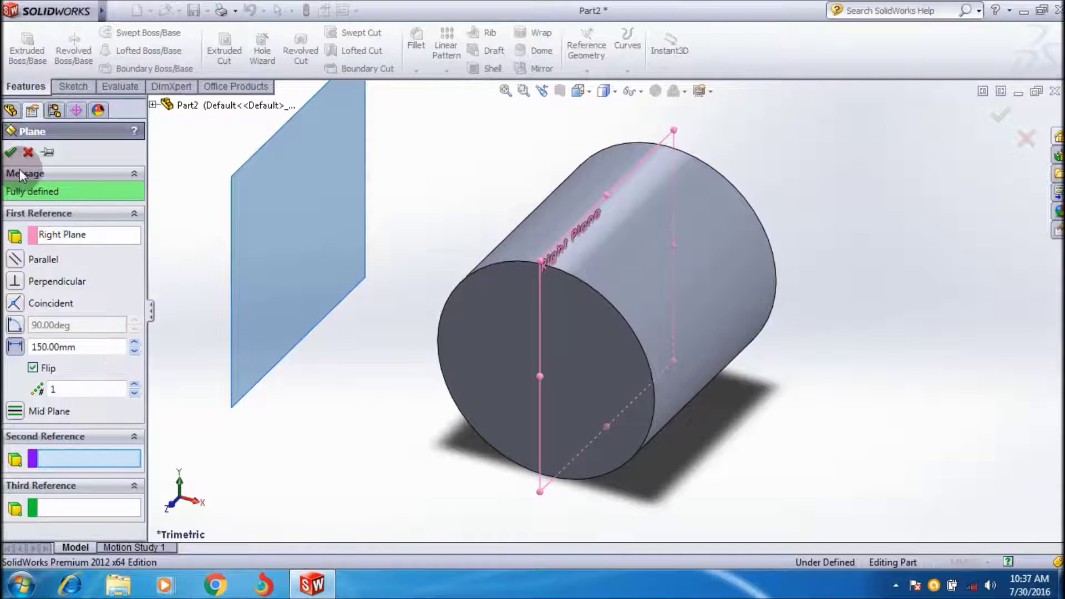
pyautogui.click(11, 153)
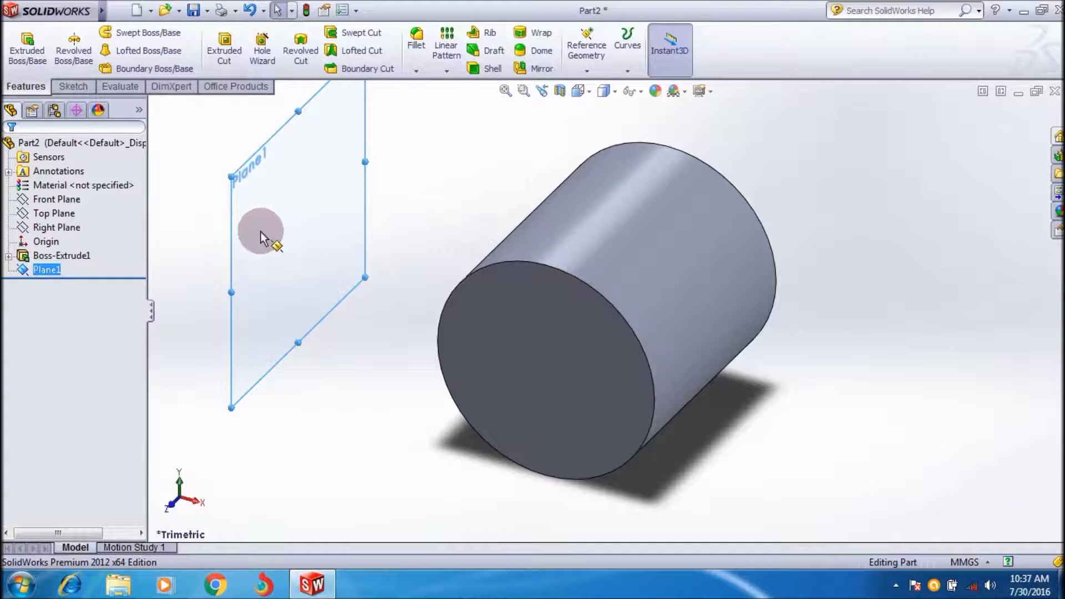
# Step: Enlarge the offset plane so it extends well in front of the cylinder's front face, and view it face-on
pyautogui.moveTo(232, 294); pyautogui.dragTo(124, 397)
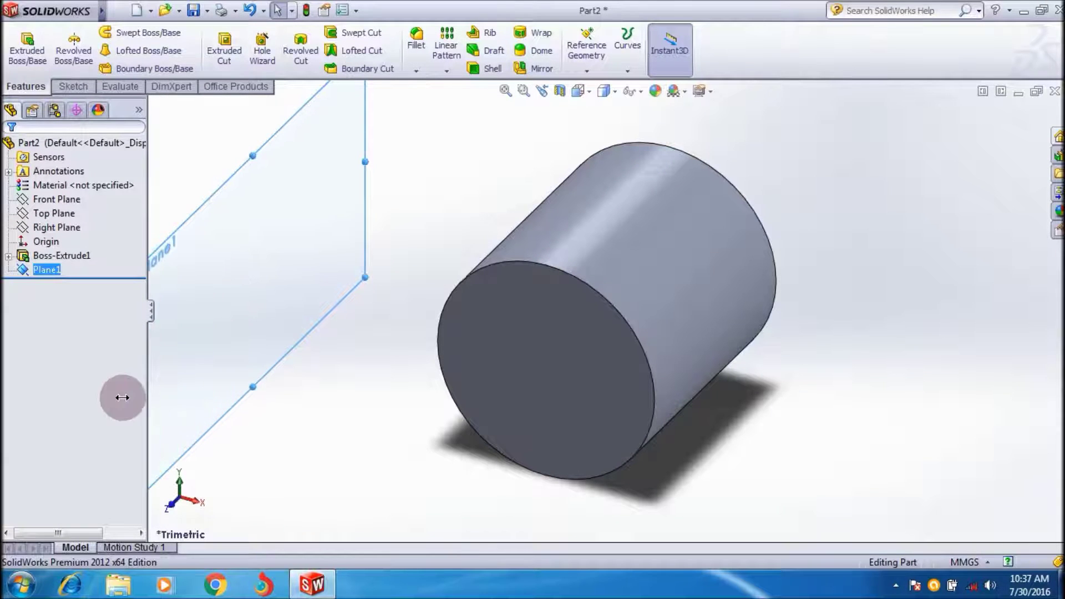
pyautogui.rightClick(245, 249)
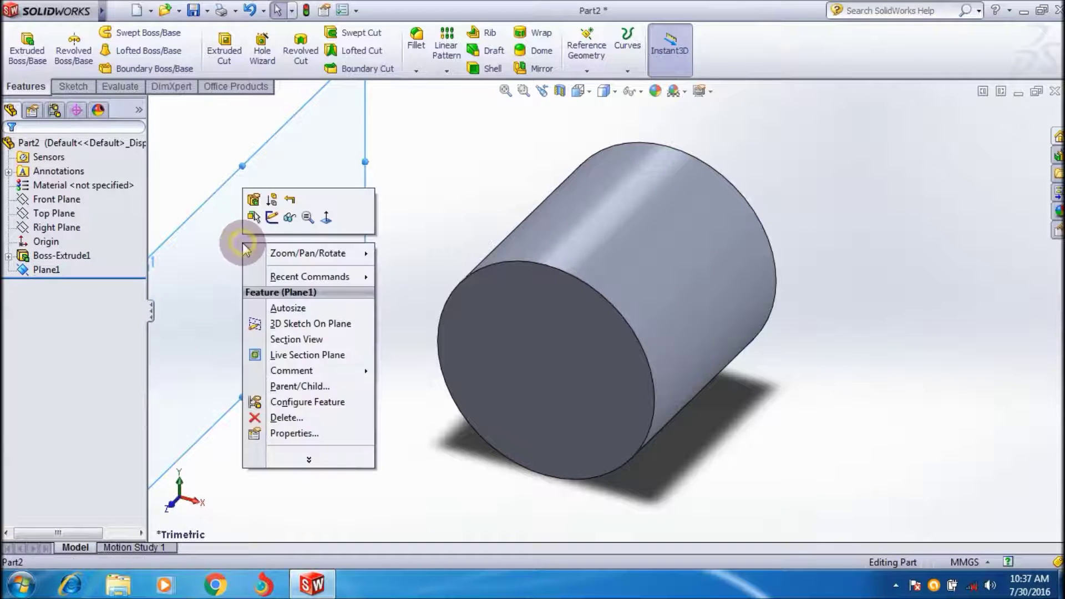
pyautogui.click(329, 217)
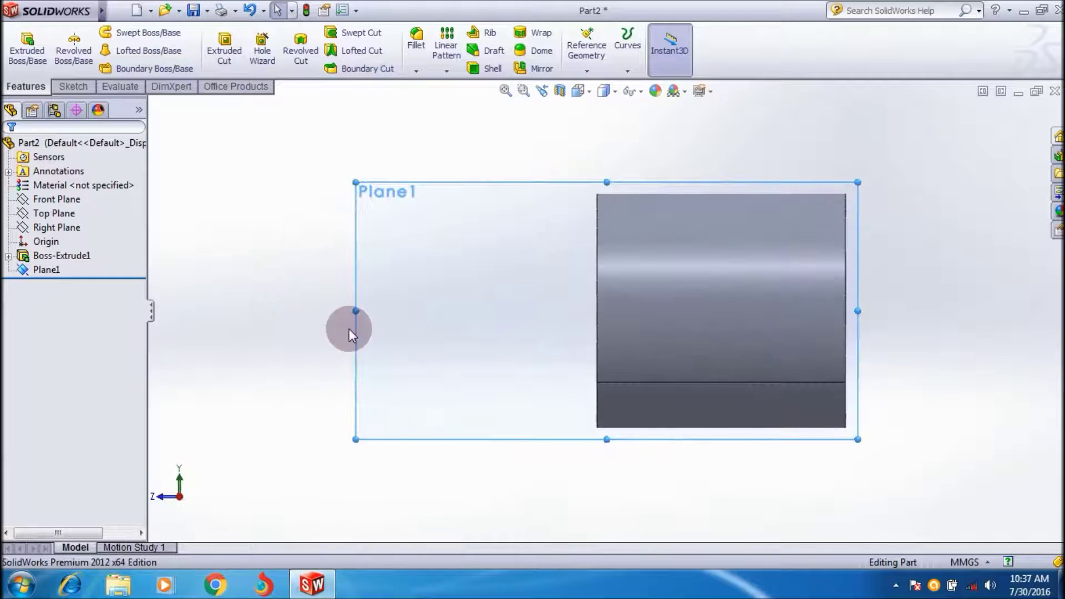
pyautogui.moveTo(355, 311); pyautogui.dragTo(288, 310)
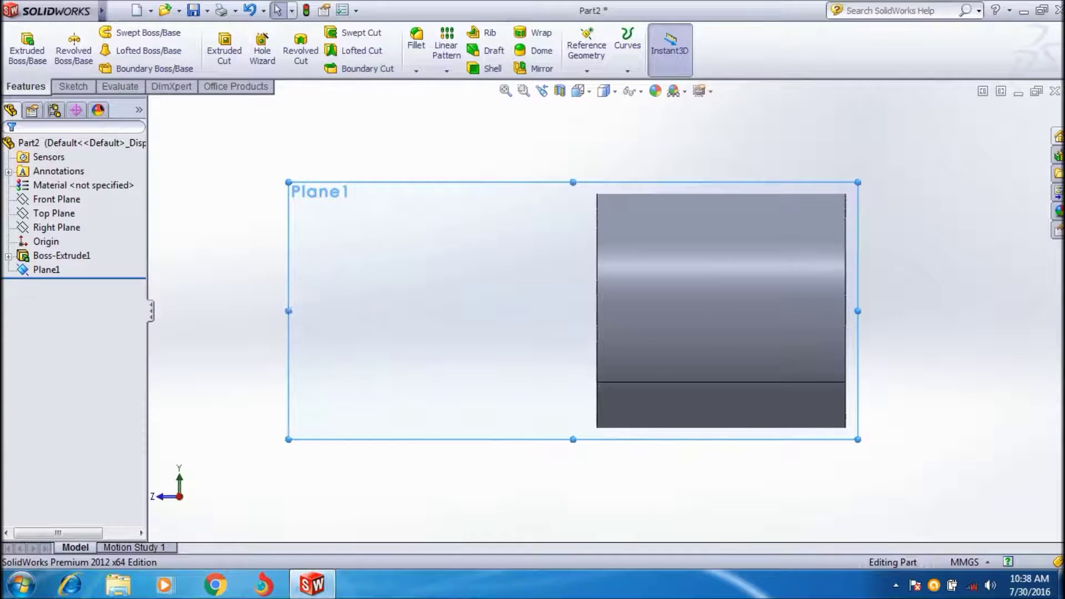
# Step: Sketch a circle of about 35 mm radius on the offset plane, level with the origin and about 72 mm in front of it
pyautogui.click(72, 89)
pyautogui.click(122, 33)
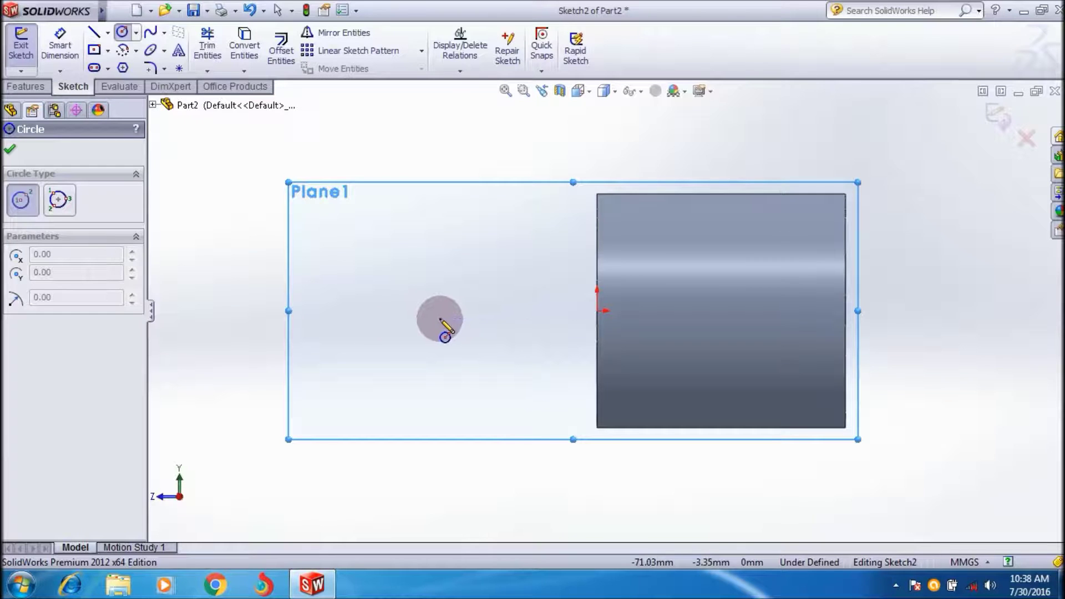
pyautogui.click(438, 312)
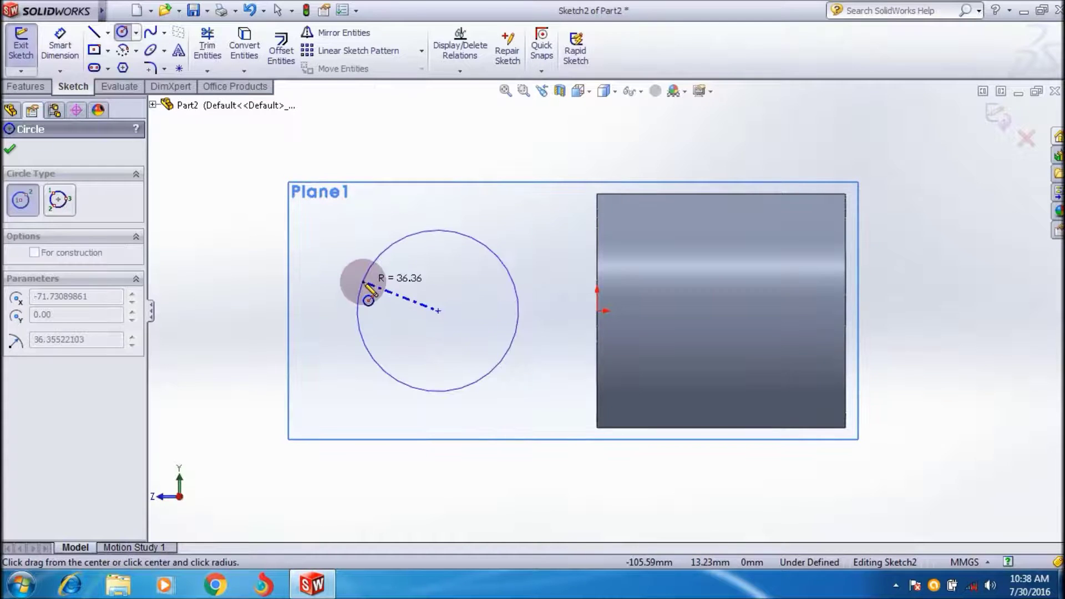
pyautogui.click(368, 285)
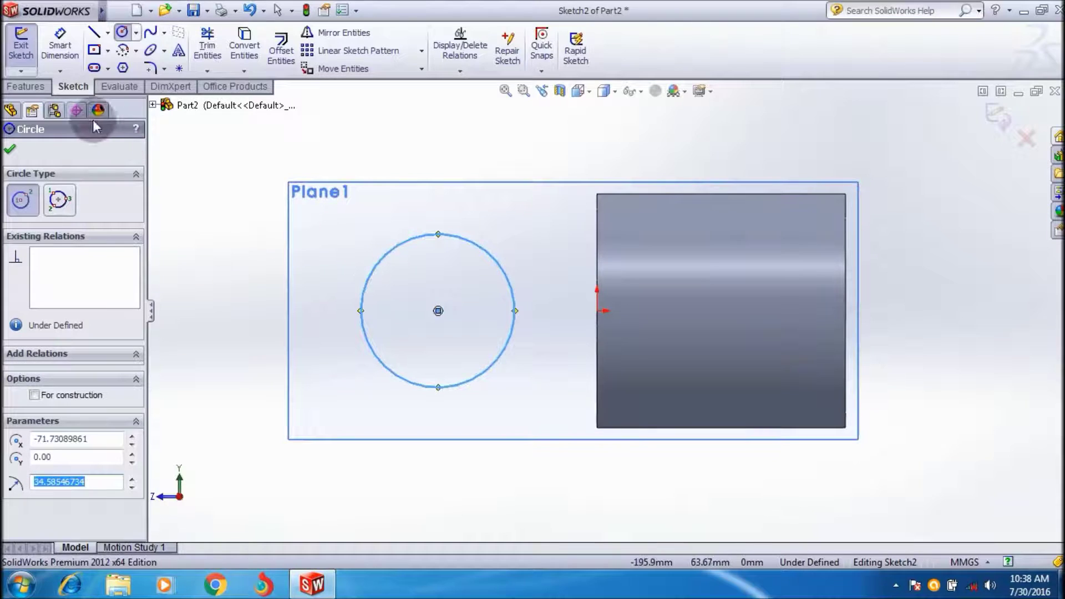
pyautogui.click(9, 149)
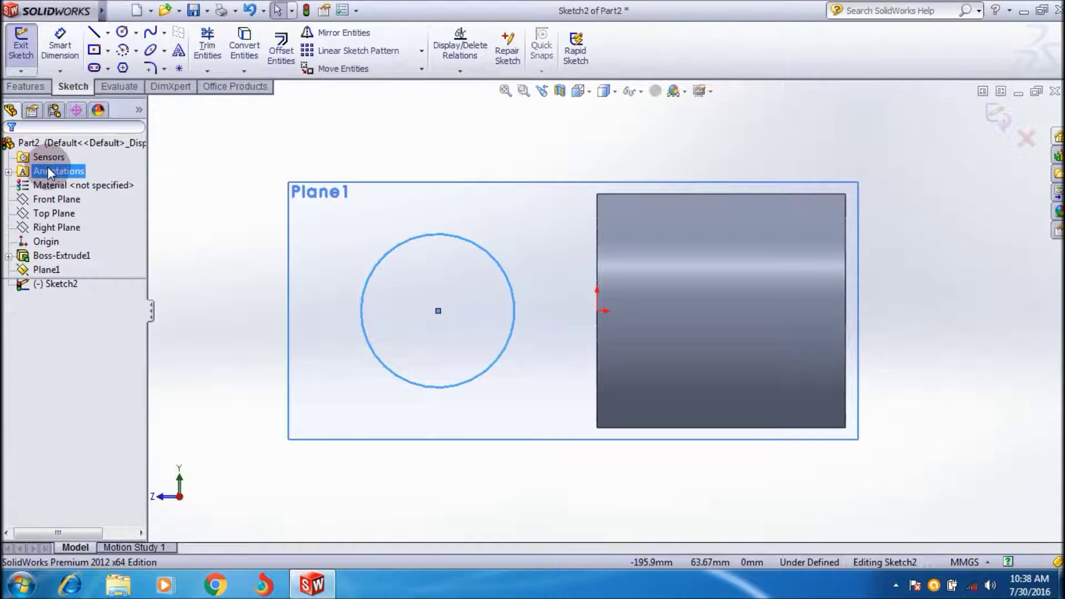
# Step: Extrude the circle 65 mm blind from the offset plane toward the large cylinder's side as a second cylinder
pyautogui.click(26, 86)
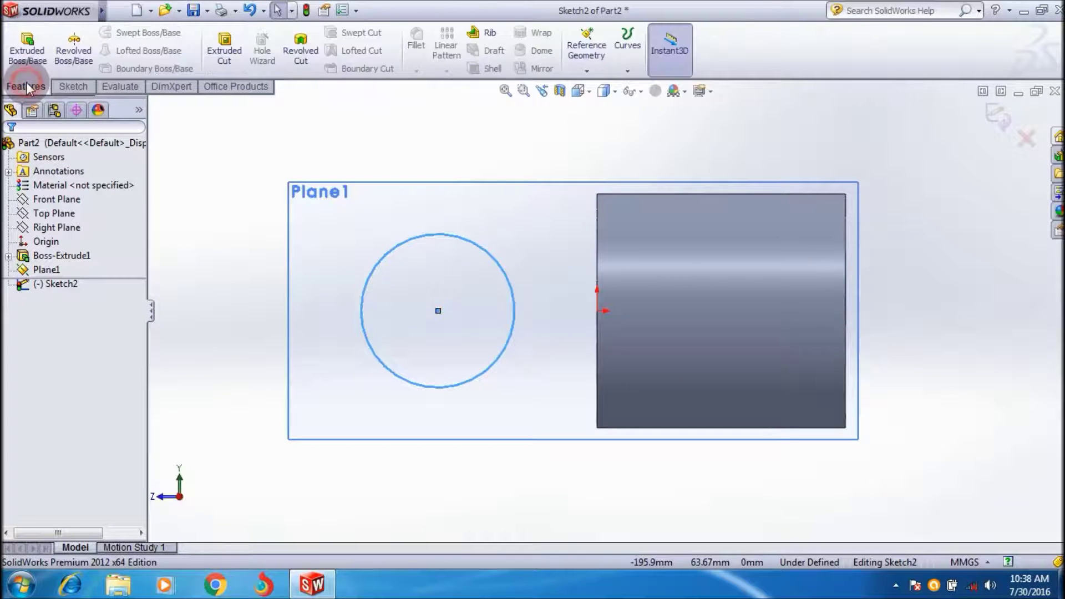
pyautogui.click(29, 56)
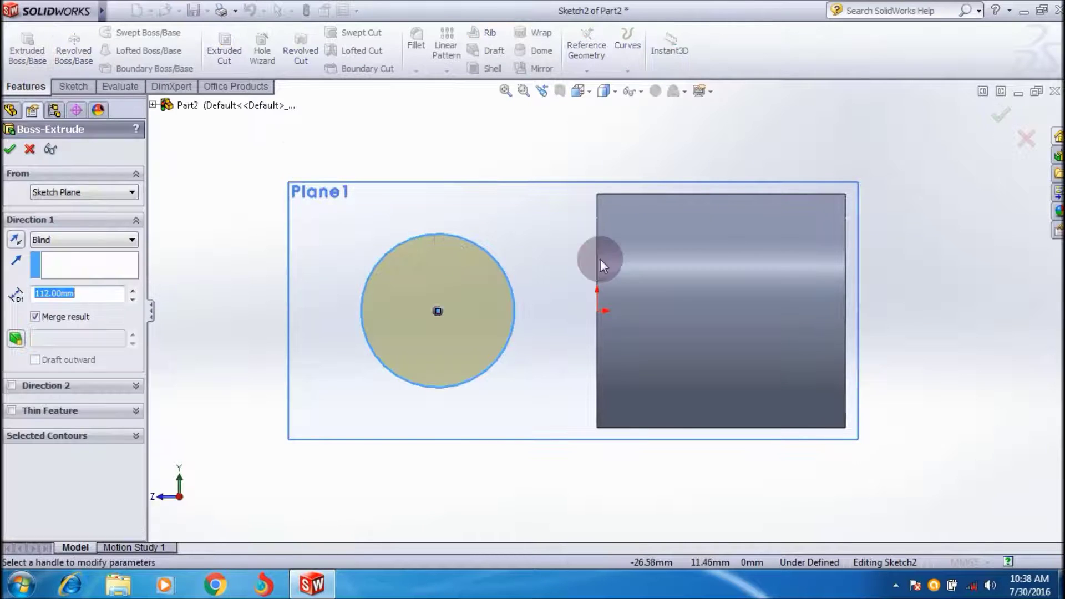
pyautogui.click(577, 91)
pyautogui.click(618, 109)
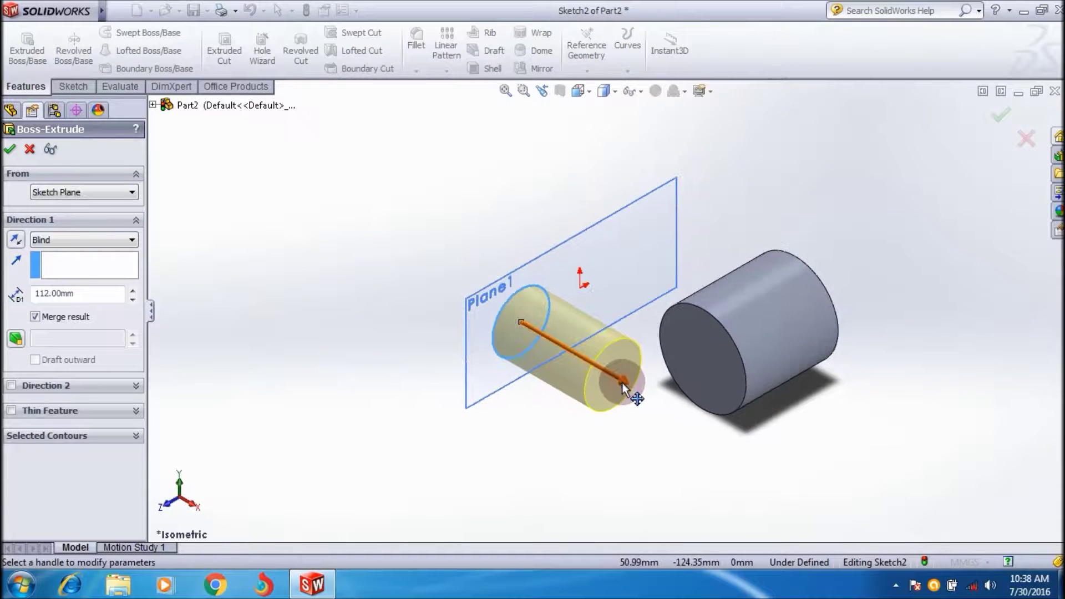
pyautogui.click(609, 379)
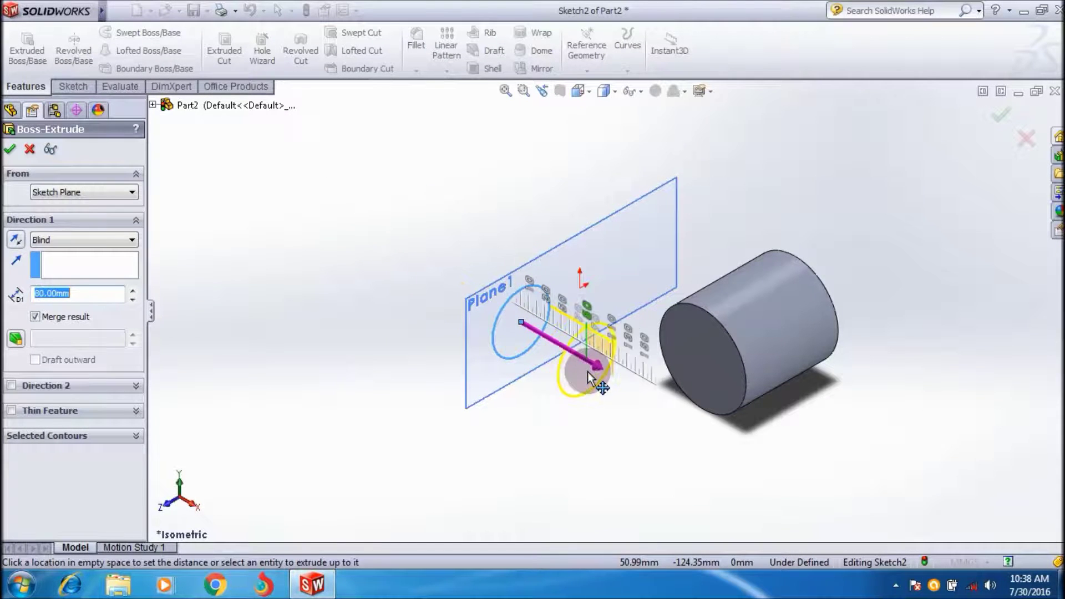
pyautogui.click(576, 371)
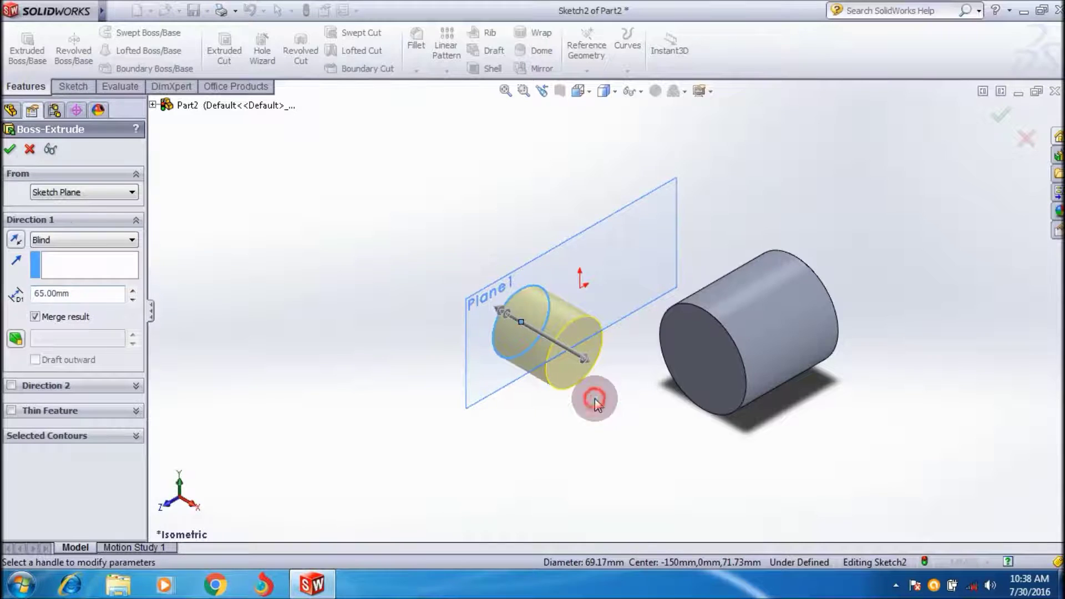
pyautogui.click(11, 151)
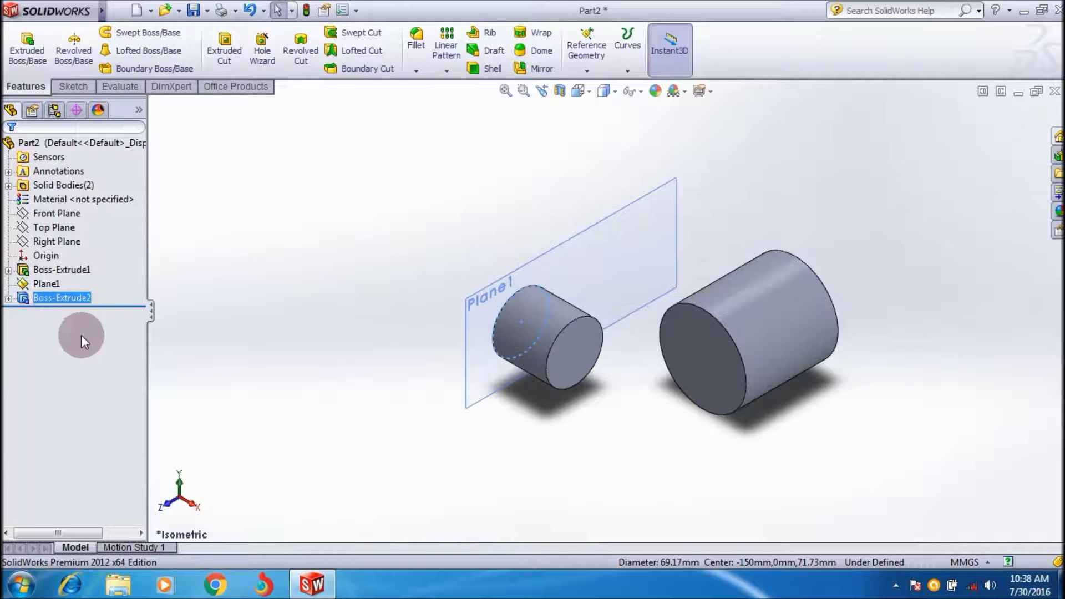
pyautogui.click(192, 313)
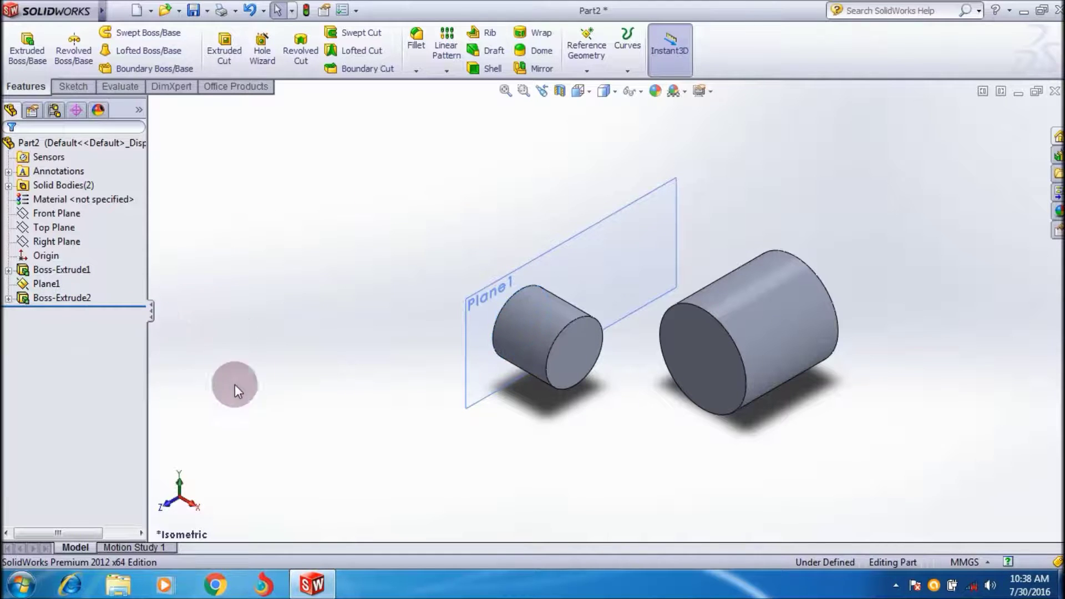
# Step: Start a Boundary Boss/Base between the facing end faces of the large and small cylinders, and shift the small face's connector point slightly upward
pyautogui.click(70, 87)
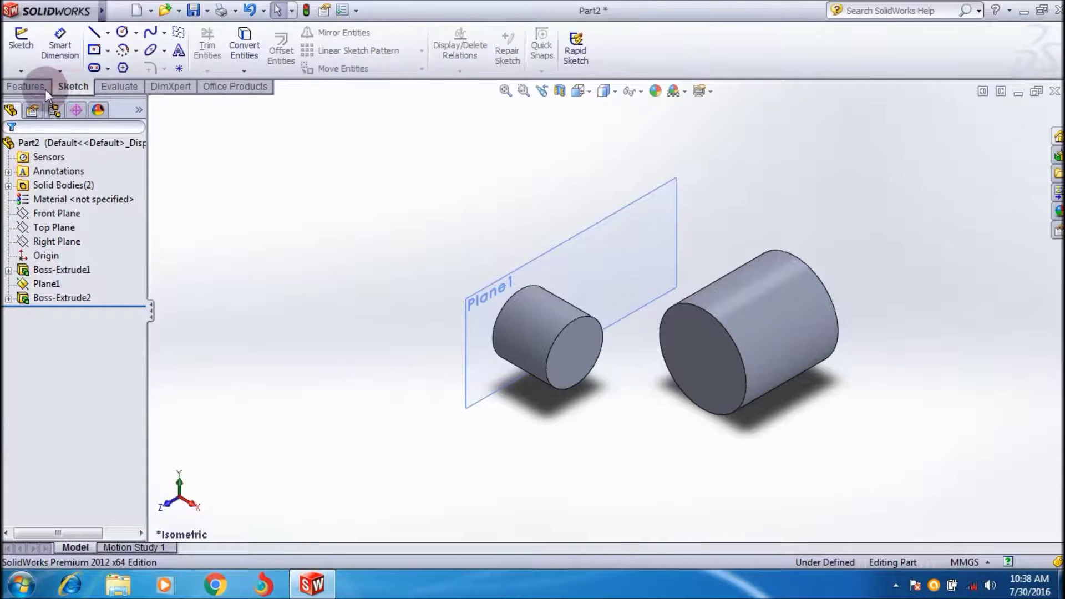
pyautogui.click(42, 88)
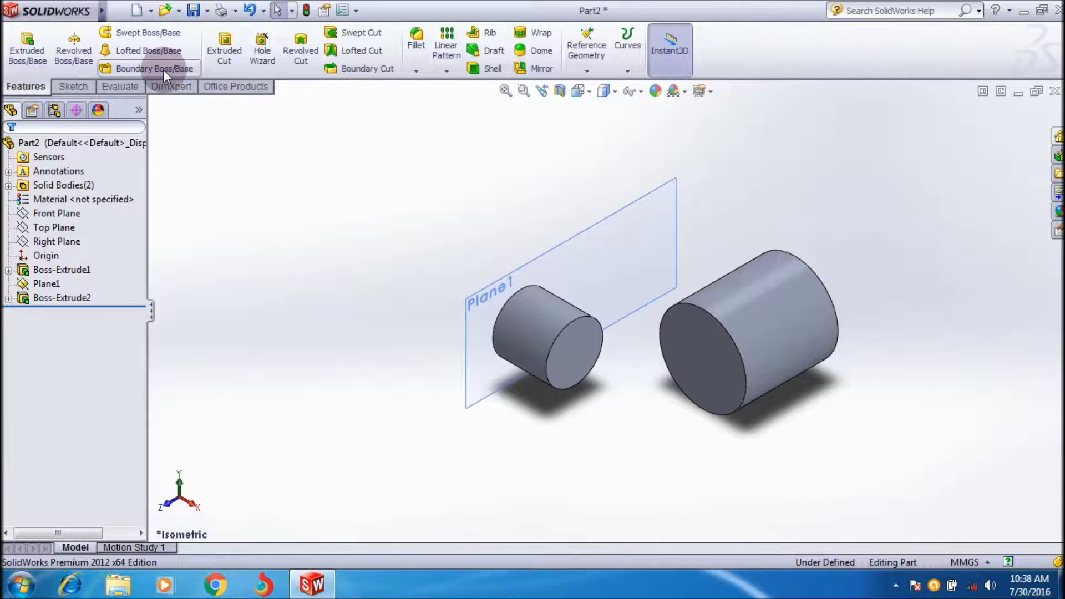
pyautogui.click(345, 381)
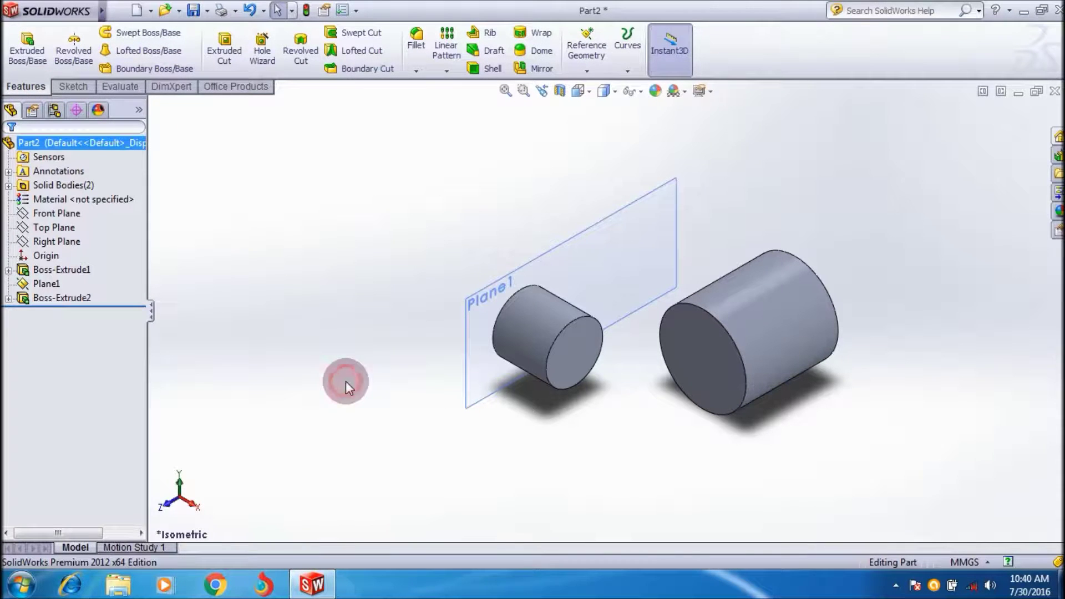
pyautogui.click(170, 69)
pyautogui.click(155, 69)
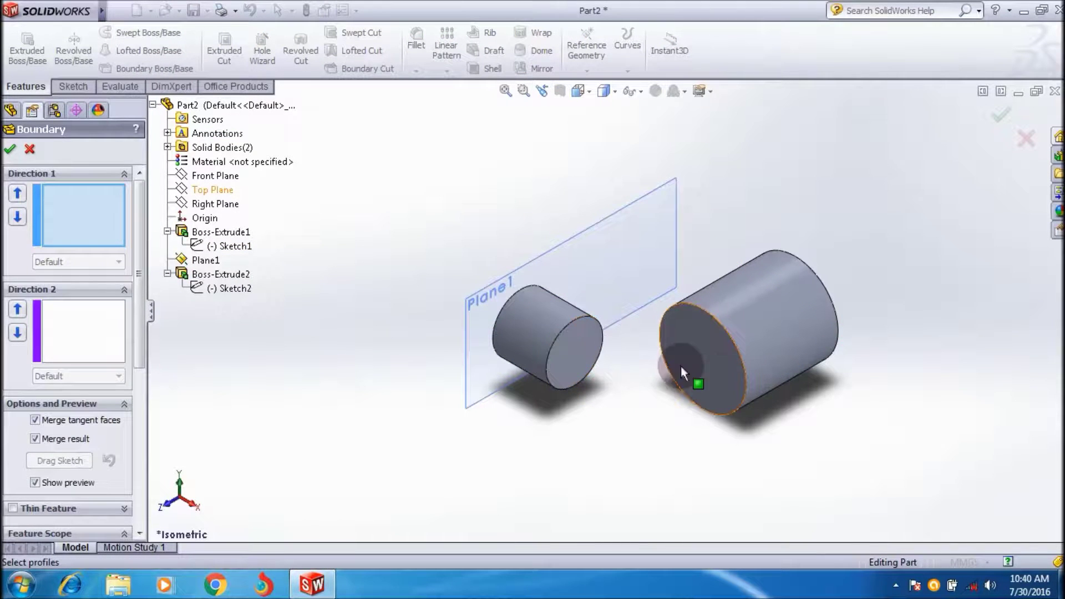
pyautogui.click(695, 327)
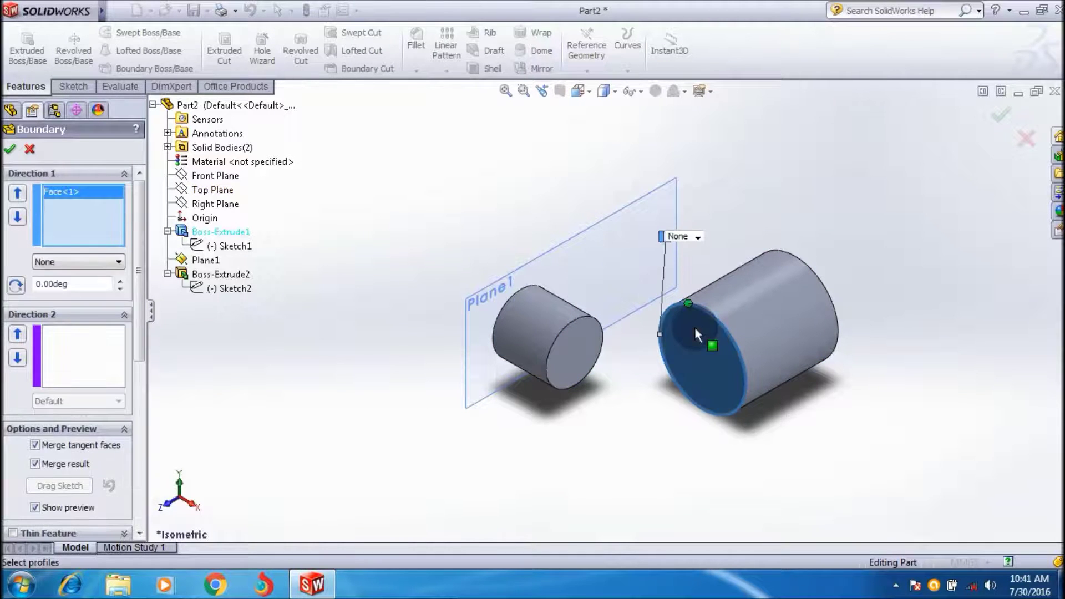
pyautogui.click(580, 353)
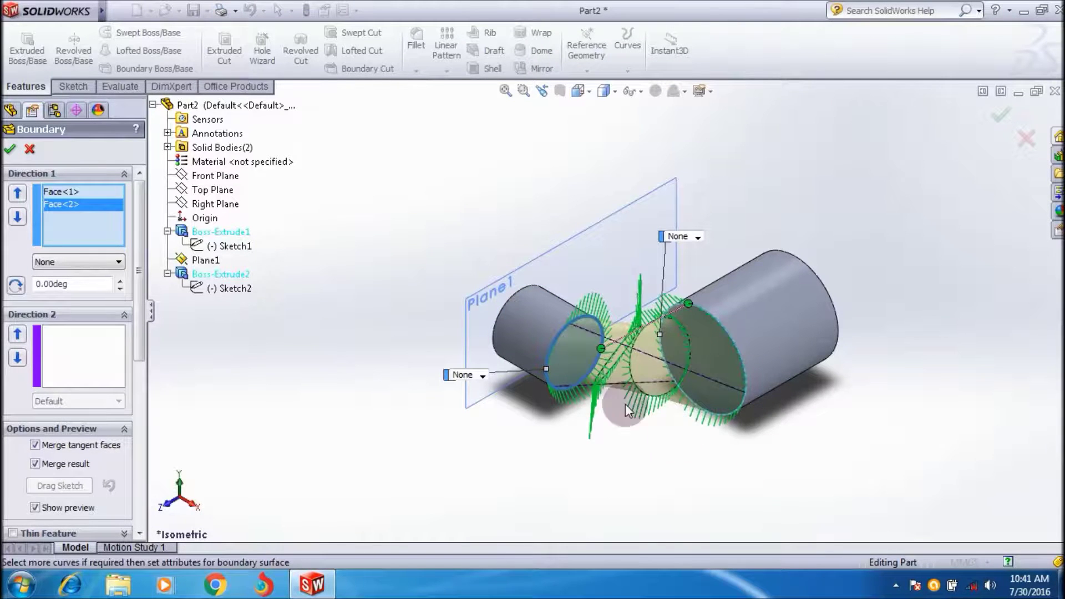
pyautogui.moveTo(602, 348); pyautogui.dragTo(637, 318)
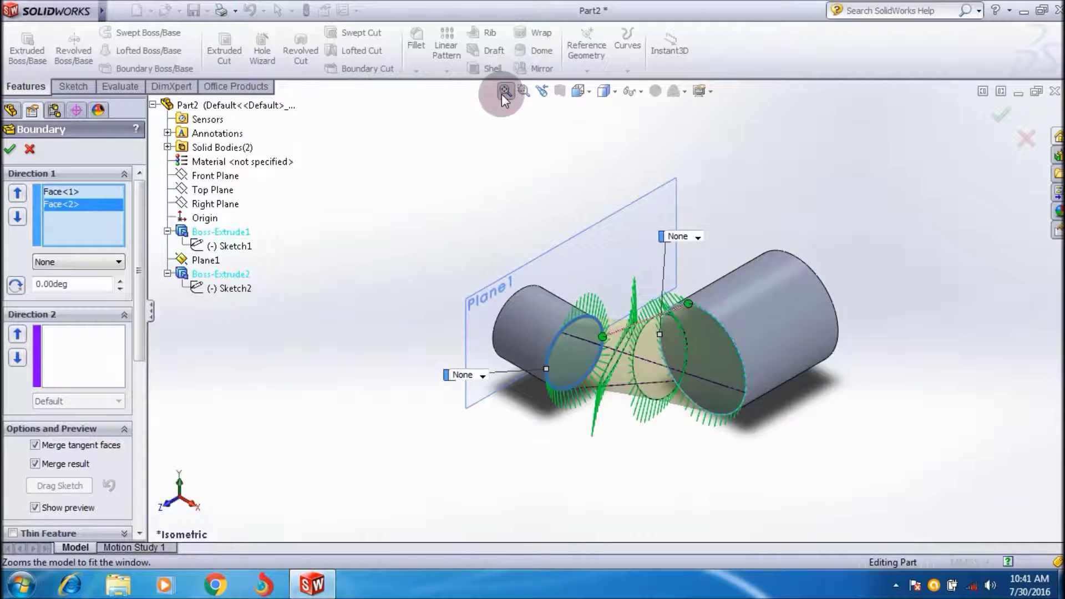
# Step: Try the Direction Vector condition on the small cylinder's face with Align With Section Normal, returning the alignment to Align With Next Section
pyautogui.click(523, 90)
pyautogui.moveTo(487, 248); pyautogui.dragTo(806, 459)
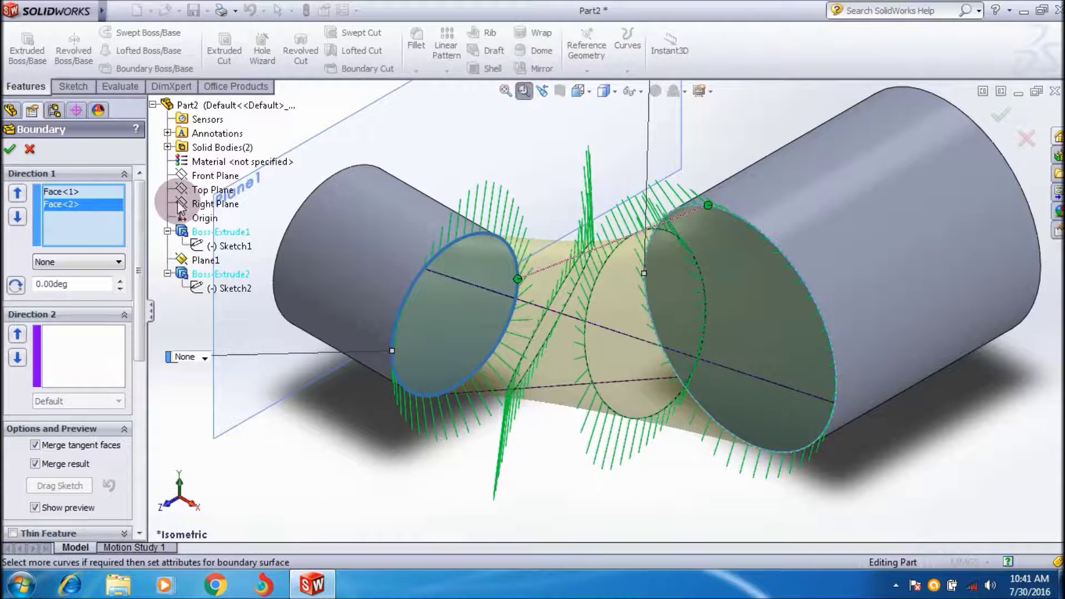
pyautogui.click(92, 267)
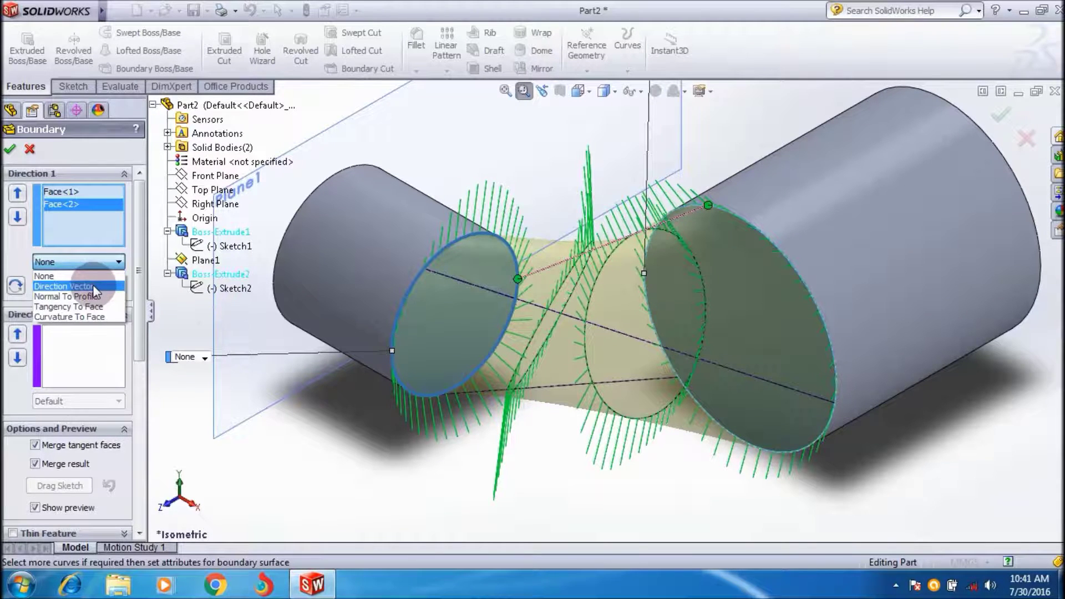
pyautogui.click(92, 285)
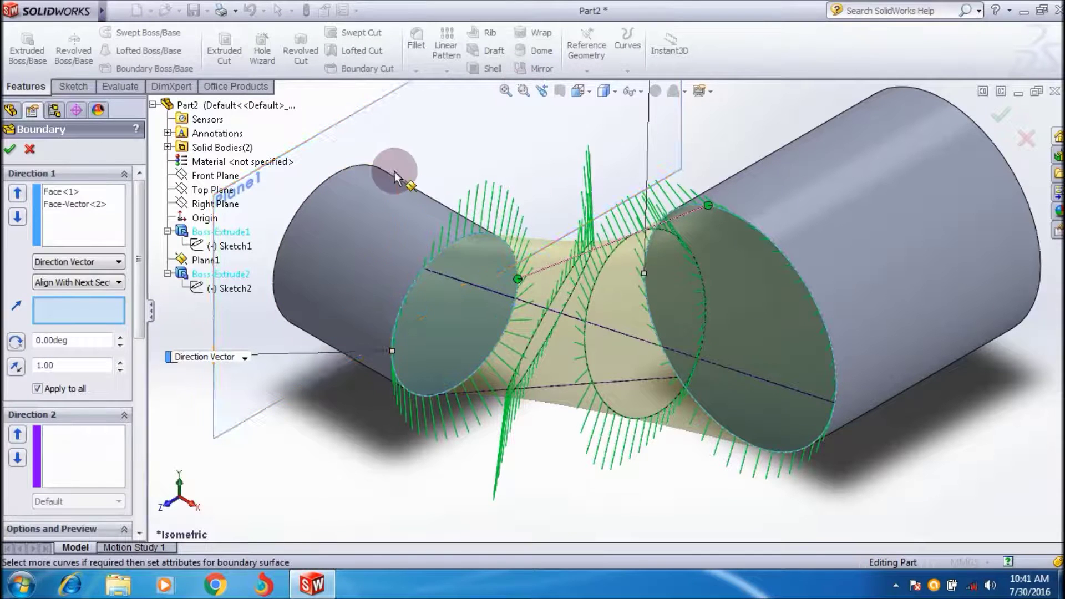
pyautogui.click(79, 282)
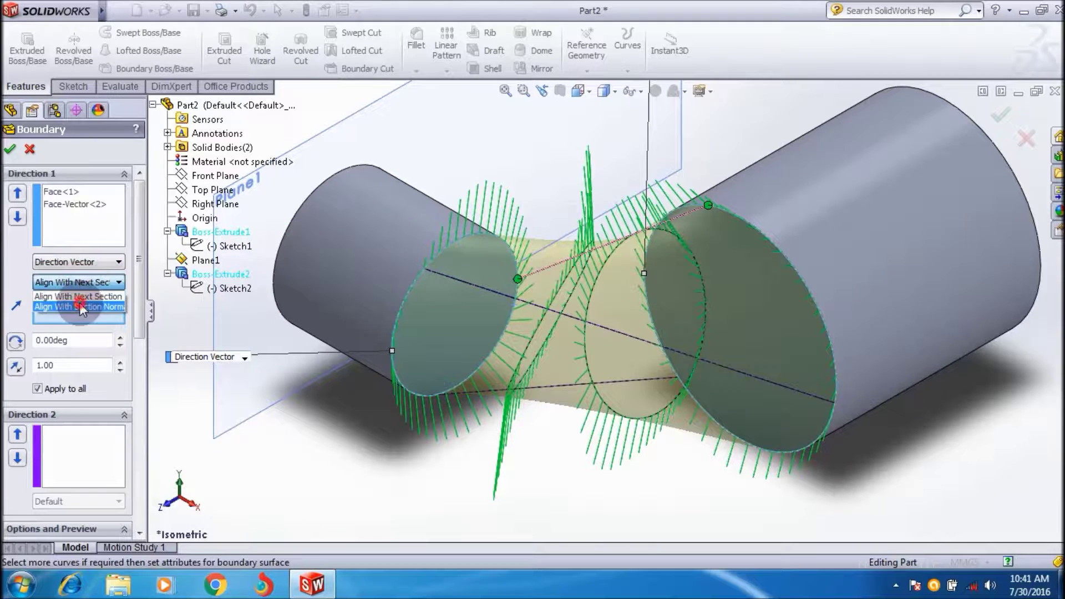
pyautogui.click(79, 306)
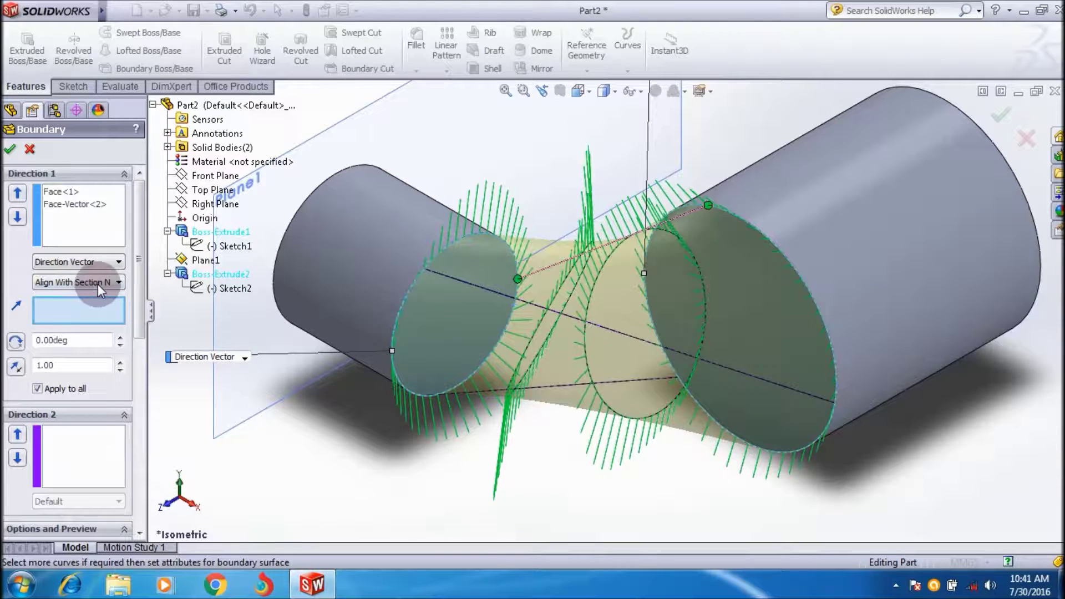
pyautogui.click(98, 283)
pyautogui.click(90, 300)
# Step: Set the small cylinder's face to Normal To Profile and move its connector point to the top of the circular edge
pyautogui.click(99, 262)
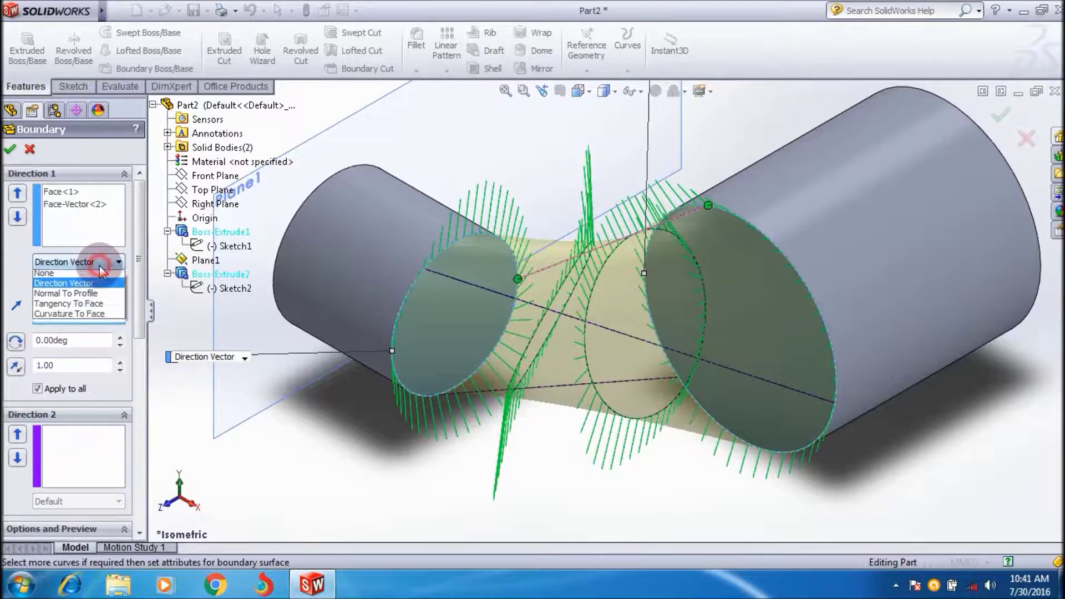
pyautogui.click(95, 301)
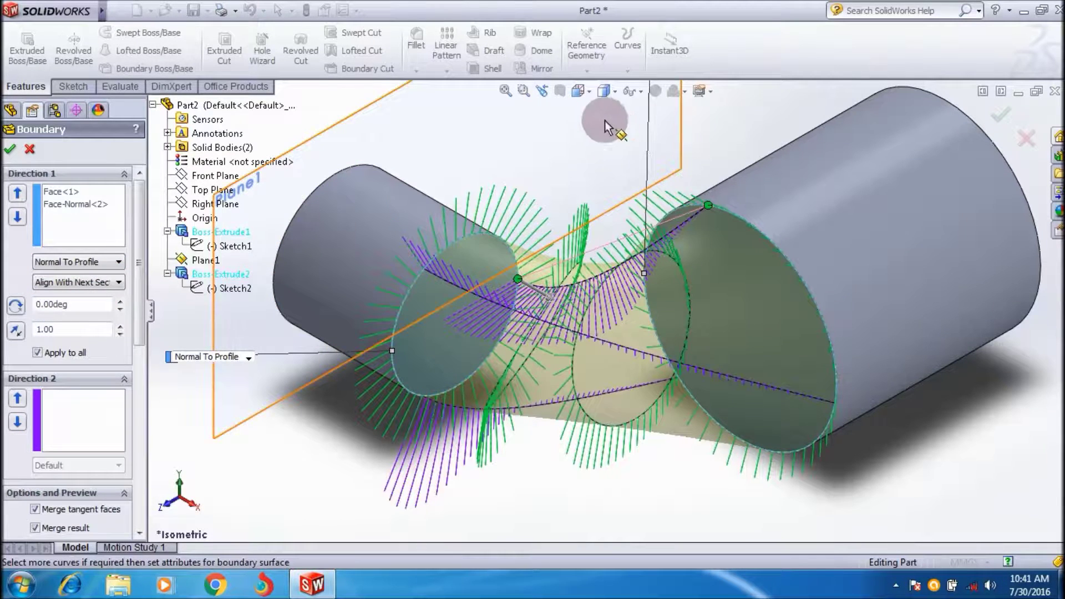
pyautogui.click(579, 91)
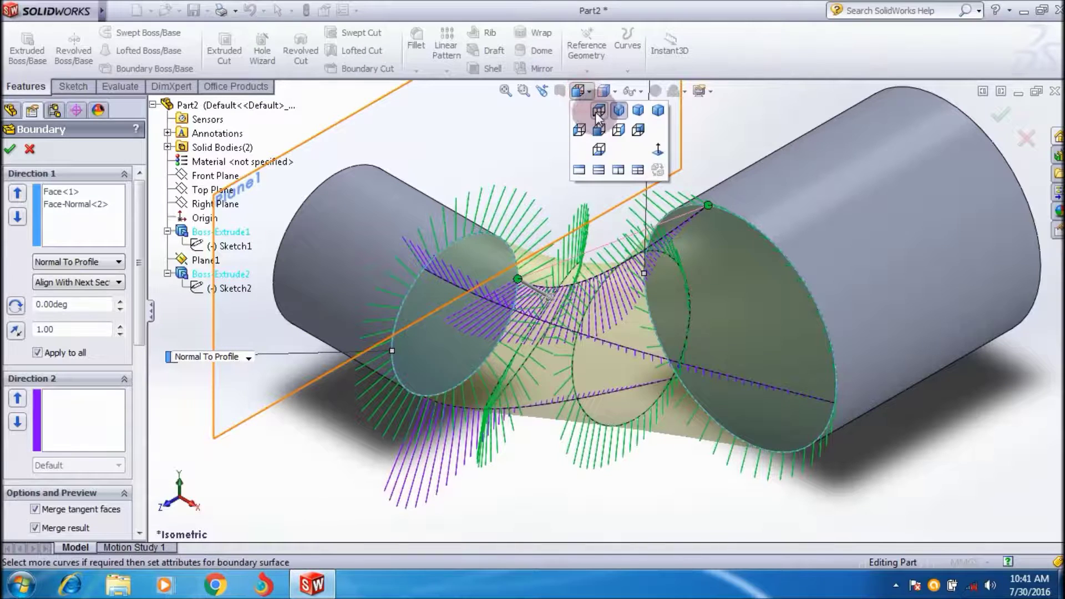
pyautogui.click(639, 111)
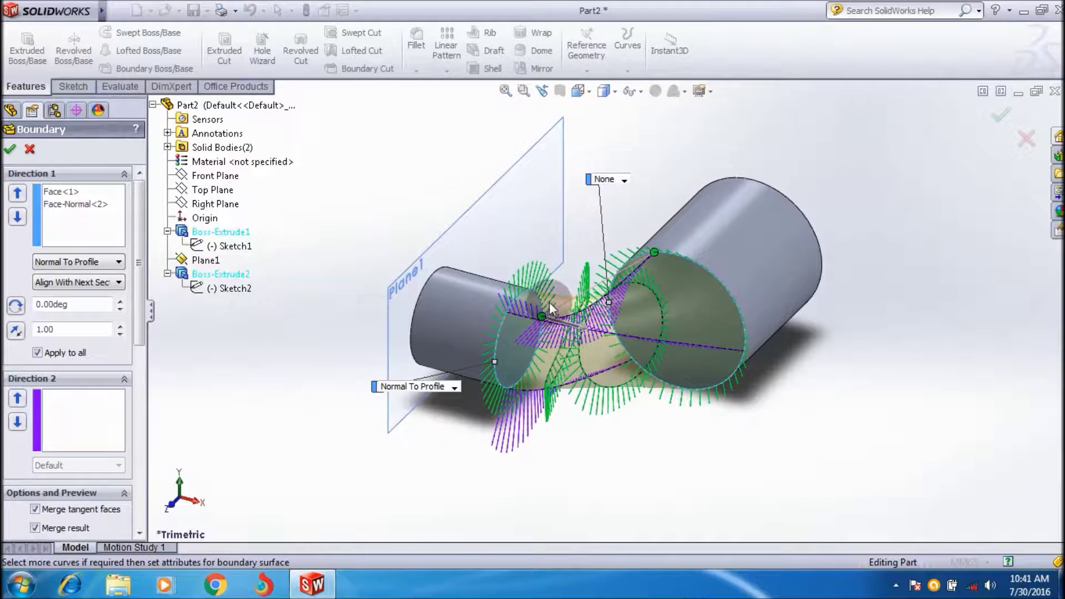
pyautogui.moveTo(538, 302); pyautogui.dragTo(528, 293)
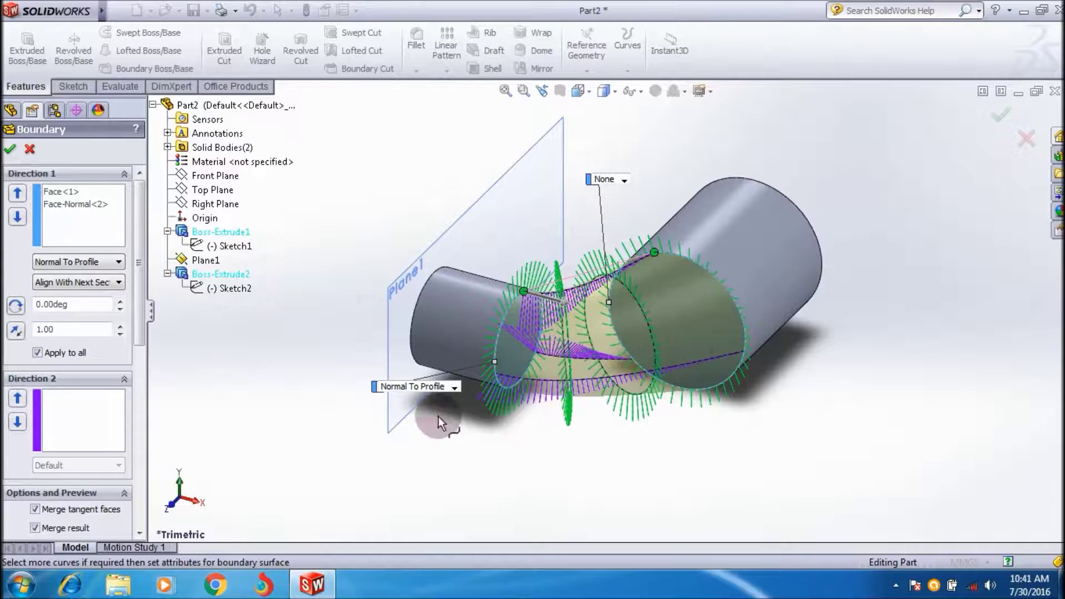
# Step: Try the Tangency To Face condition on the small cylinder's face and cycle through the alternative tangent faces
pyautogui.click(88, 264)
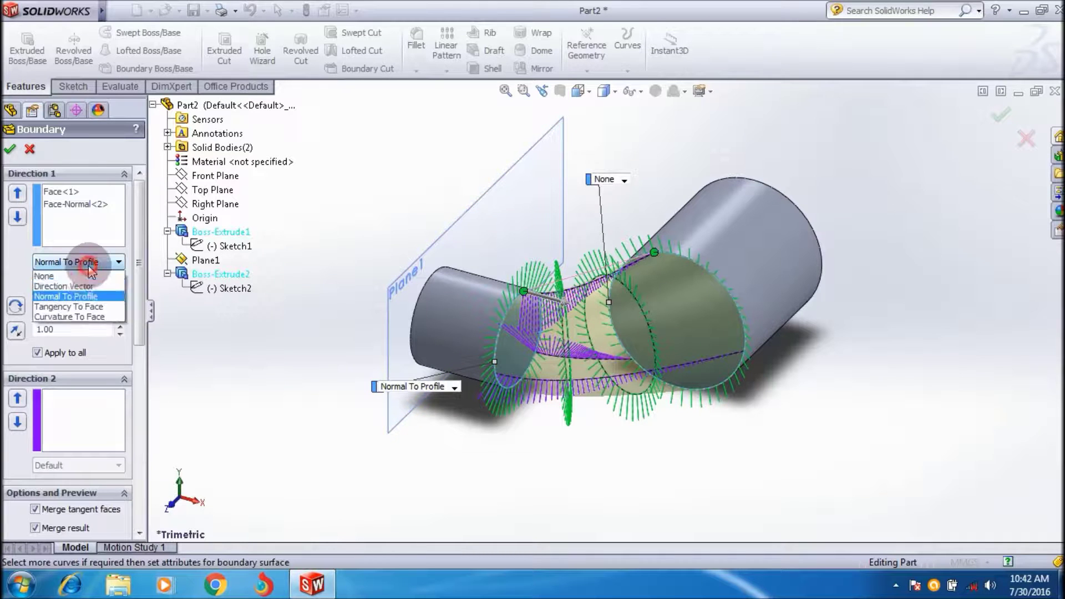
pyautogui.click(92, 306)
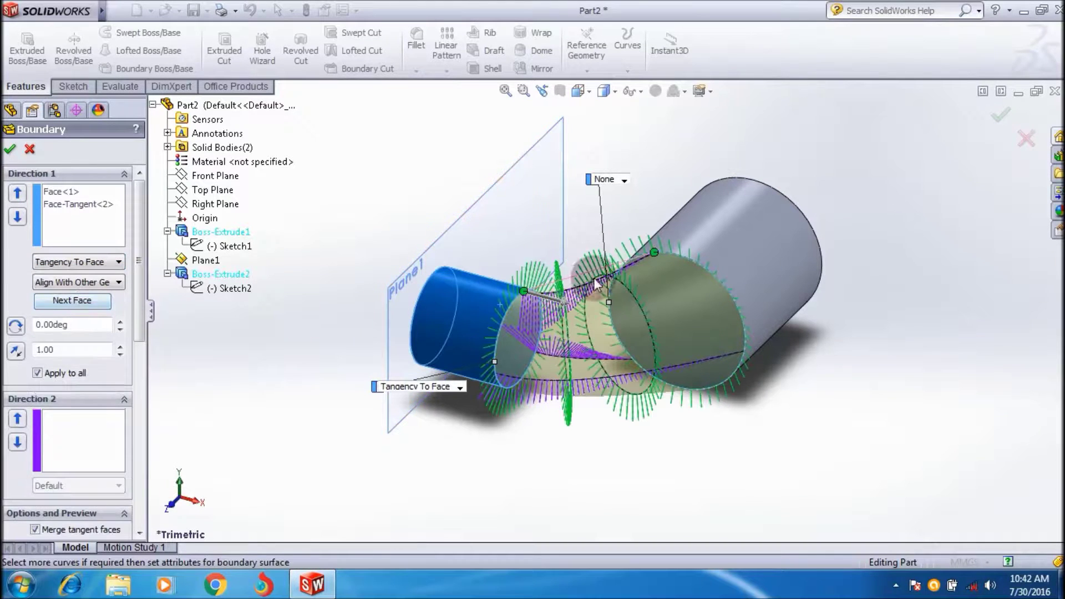
pyautogui.moveTo(648, 245)
pyautogui.mouseDown()
pyautogui.moveTo(686, 251)
pyautogui.moveTo(655, 258)
pyautogui.mouseUp()
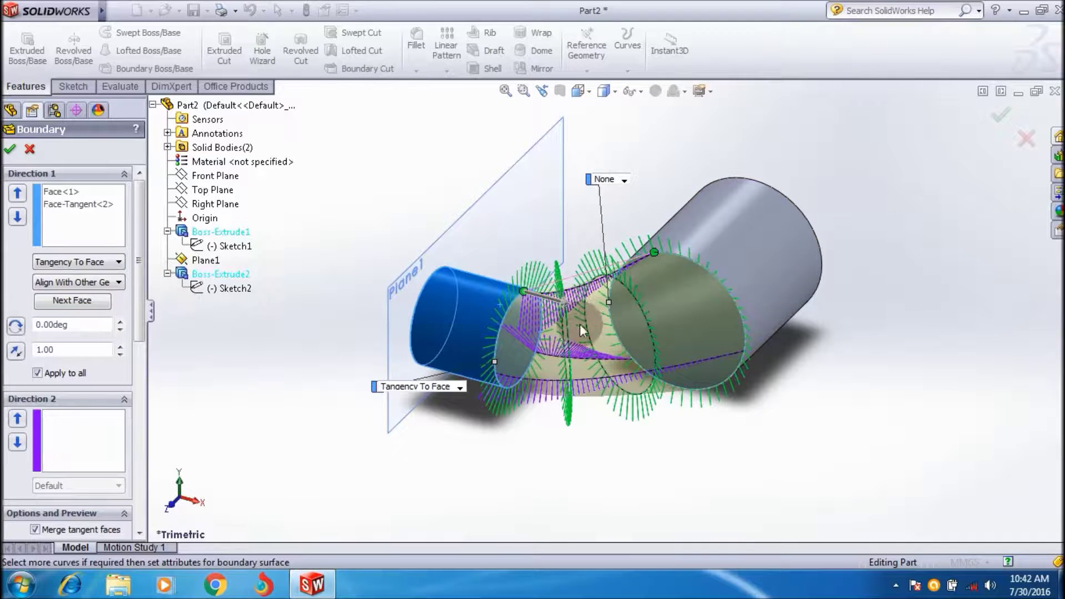
pyautogui.click(208, 289)
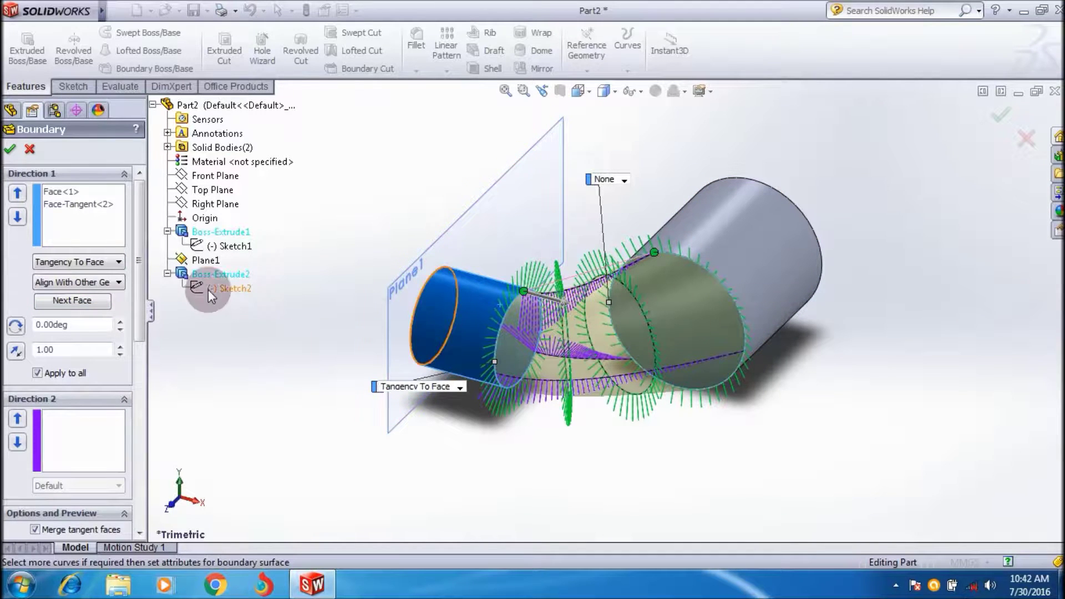
pyautogui.click(84, 288)
pyautogui.click(83, 288)
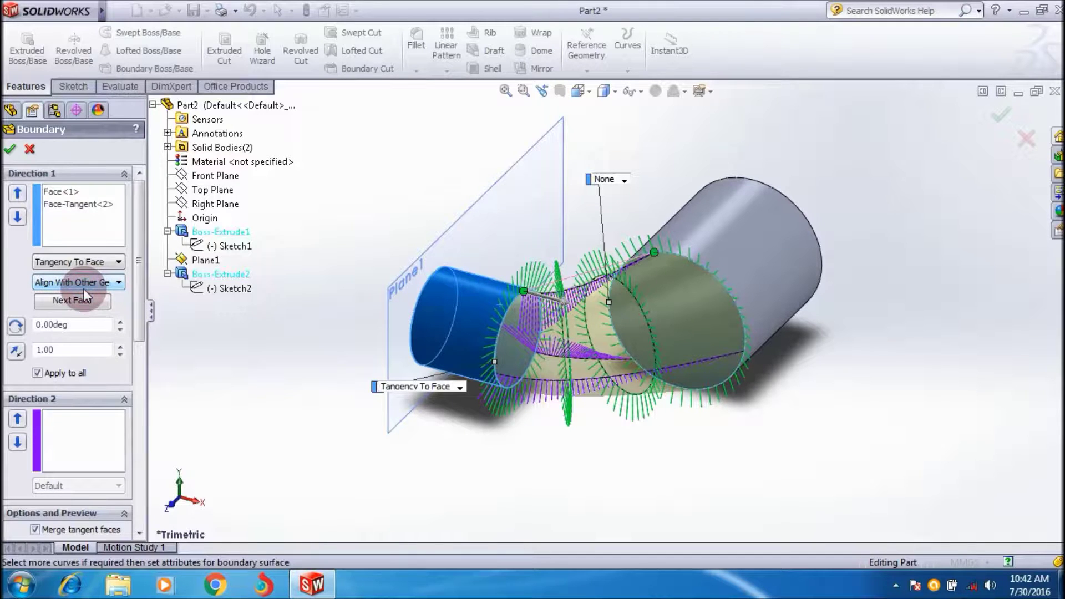
pyautogui.click(82, 307)
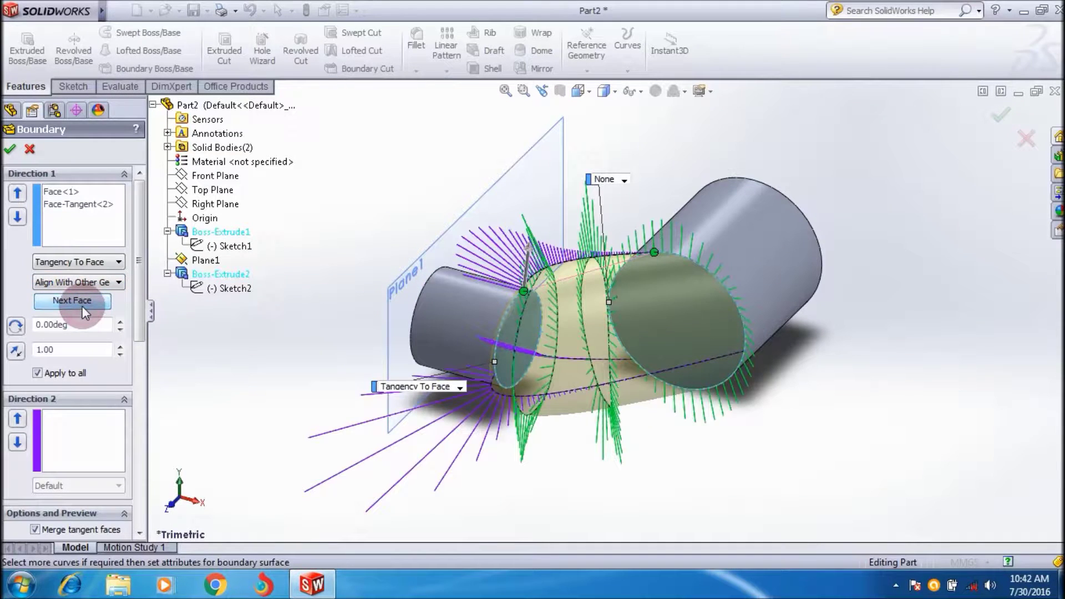
pyautogui.click(82, 305)
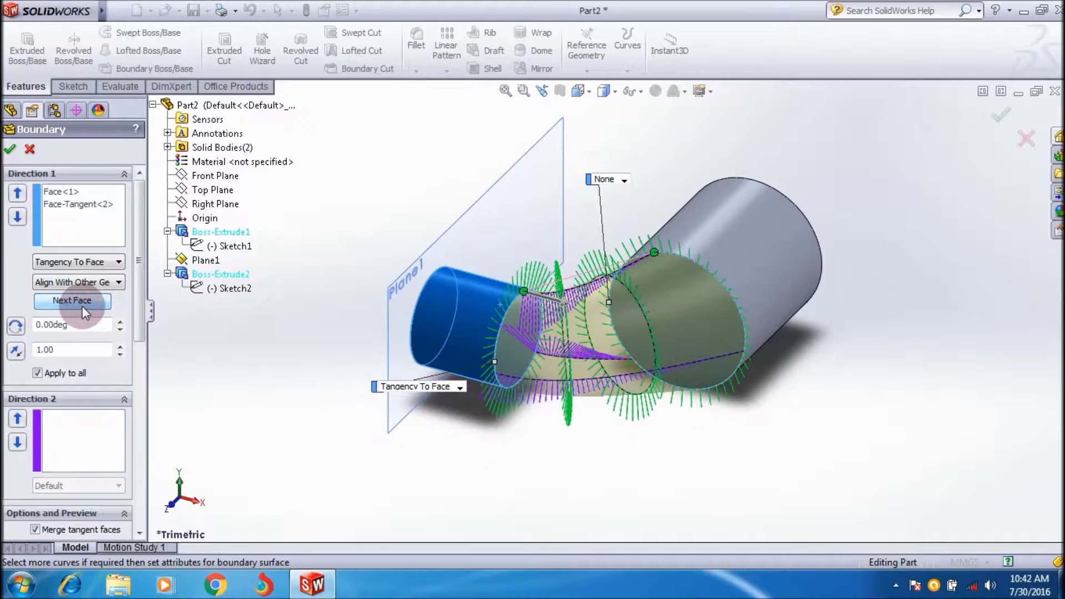
# Step: Try the Curvature To Face condition on the small cylinder's face and examine the boundary preview from the front, left and top
pyautogui.click(91, 244)
pyautogui.click(88, 259)
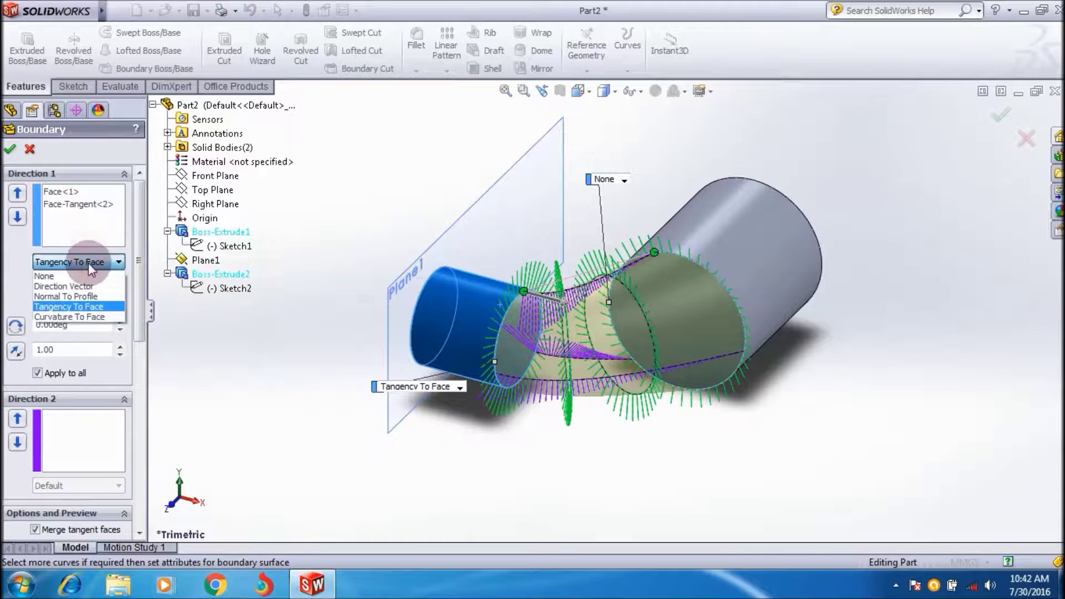
pyautogui.click(77, 317)
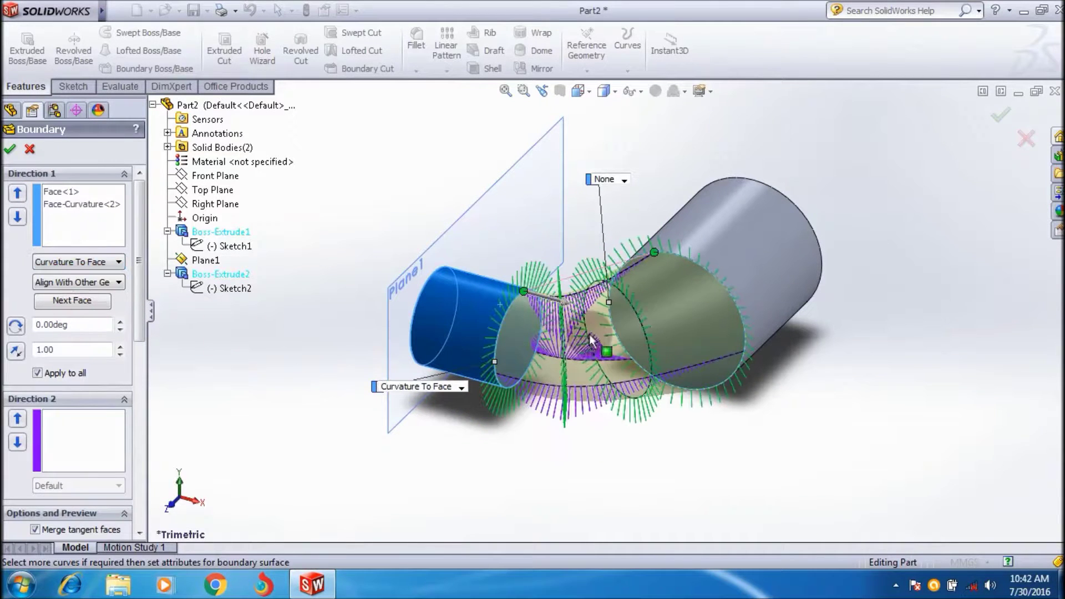
pyautogui.click(578, 92)
pyautogui.click(606, 131)
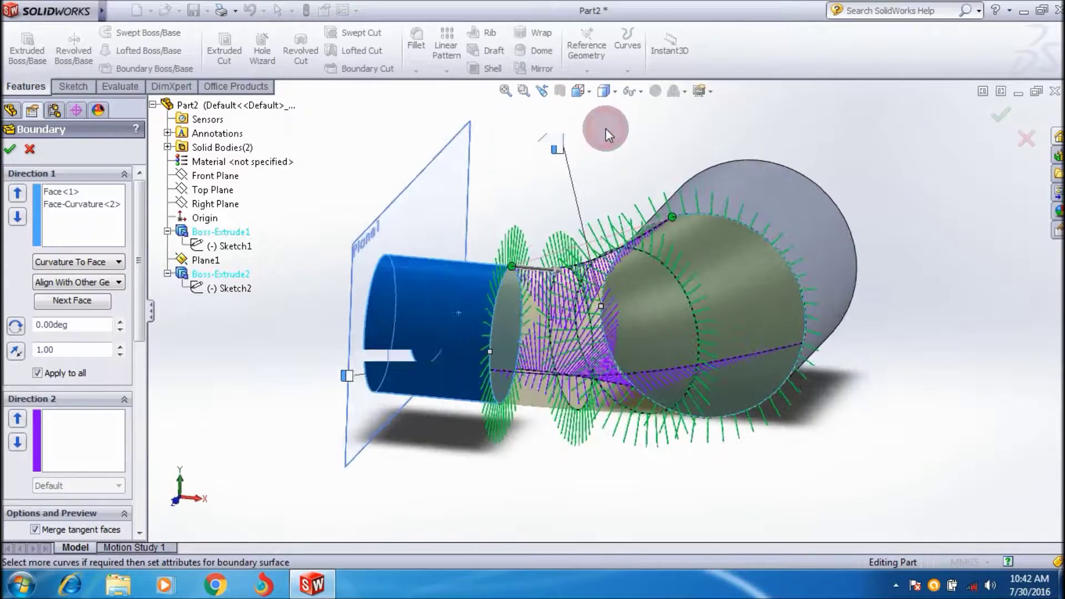
pyautogui.click(579, 94)
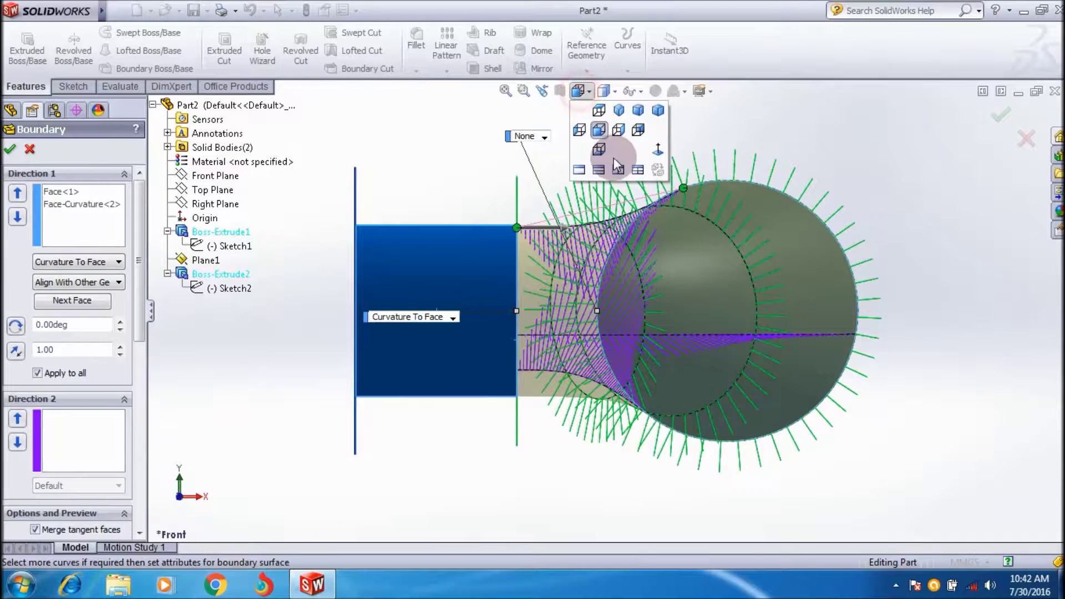
pyautogui.click(579, 129)
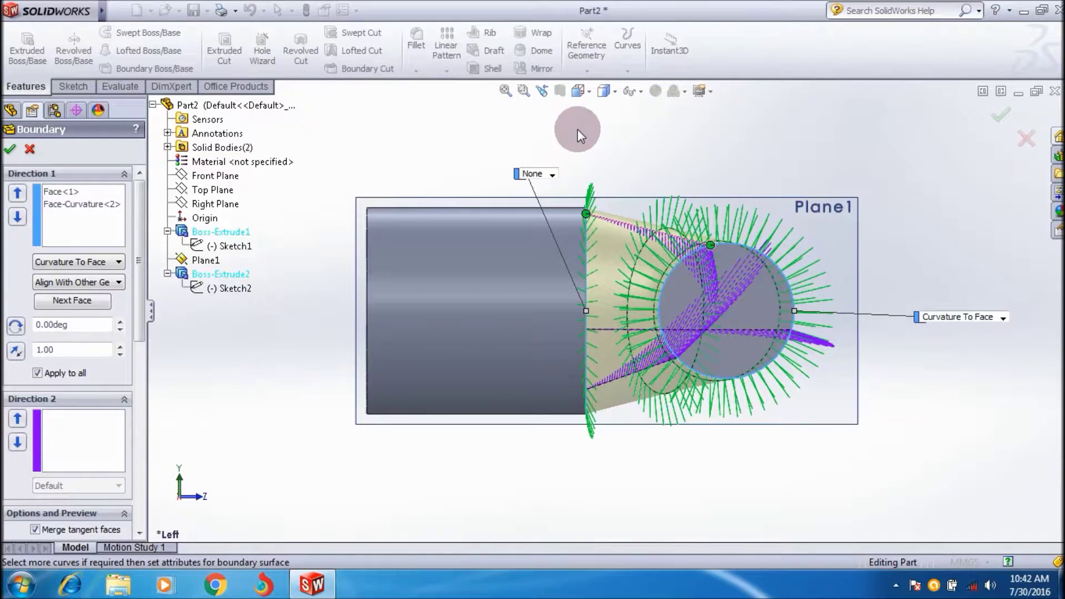
pyautogui.click(578, 91)
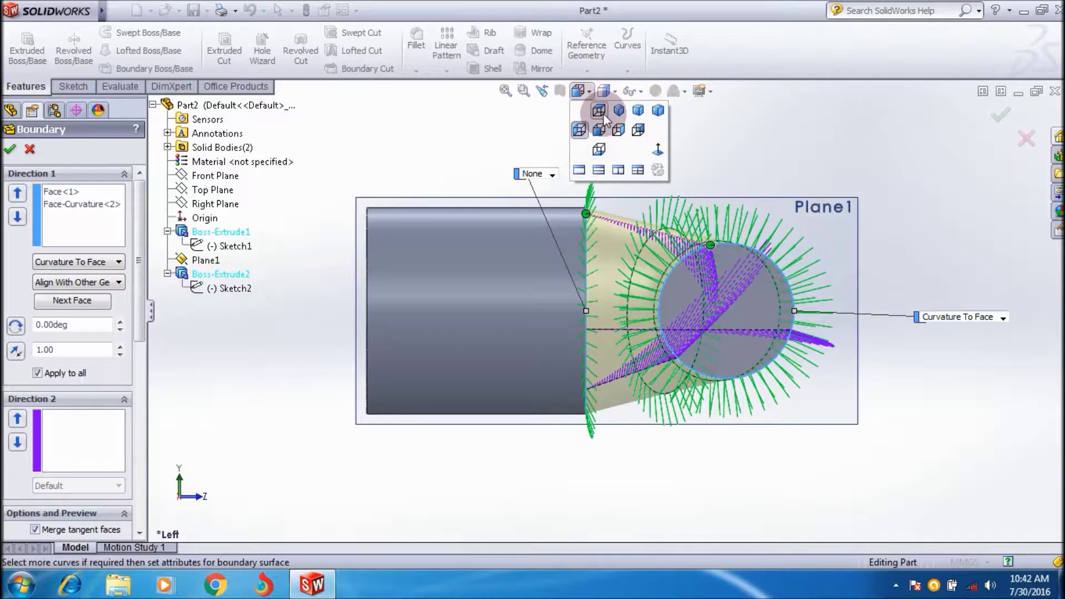
pyautogui.click(604, 113)
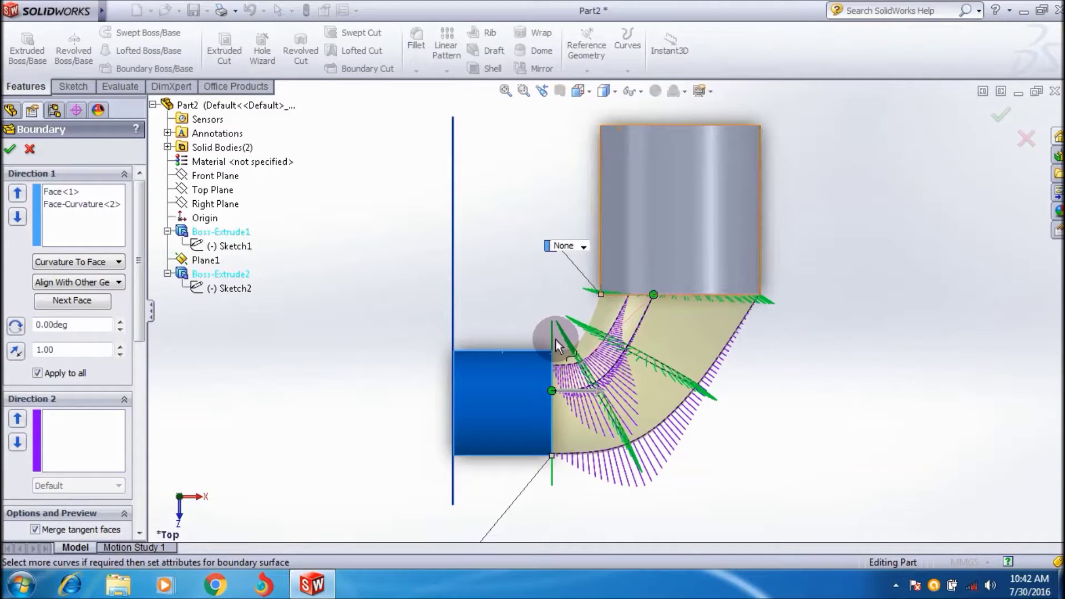
# Step: Try the Tangency To Face, Normal To Profile and Direction Vector conditions in turn on the small cylinder's face
pyautogui.click(58, 261)
pyautogui.click(64, 306)
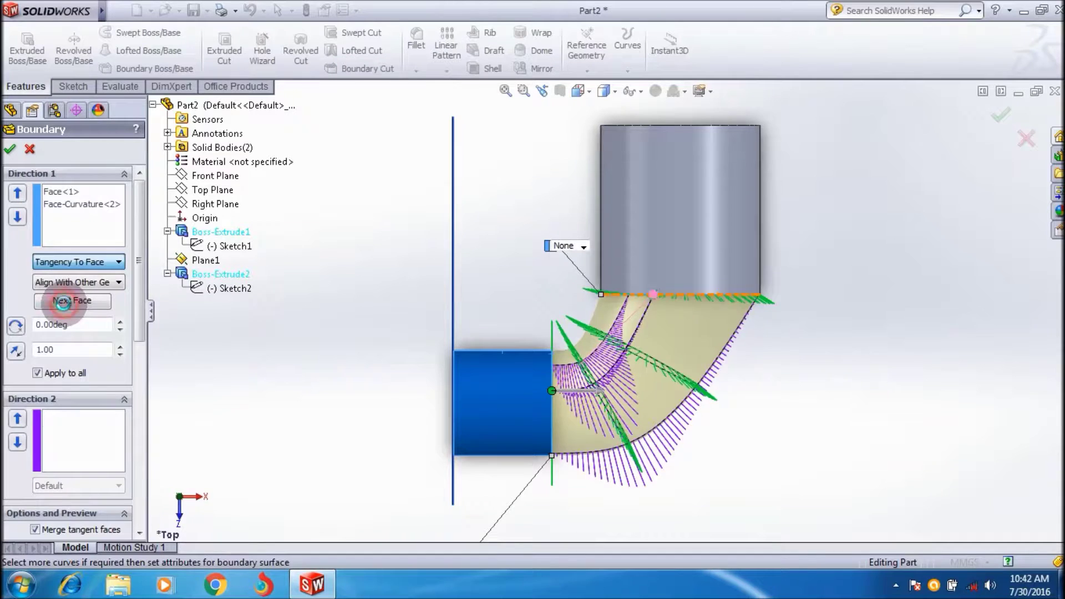
pyautogui.click(77, 265)
pyautogui.click(77, 298)
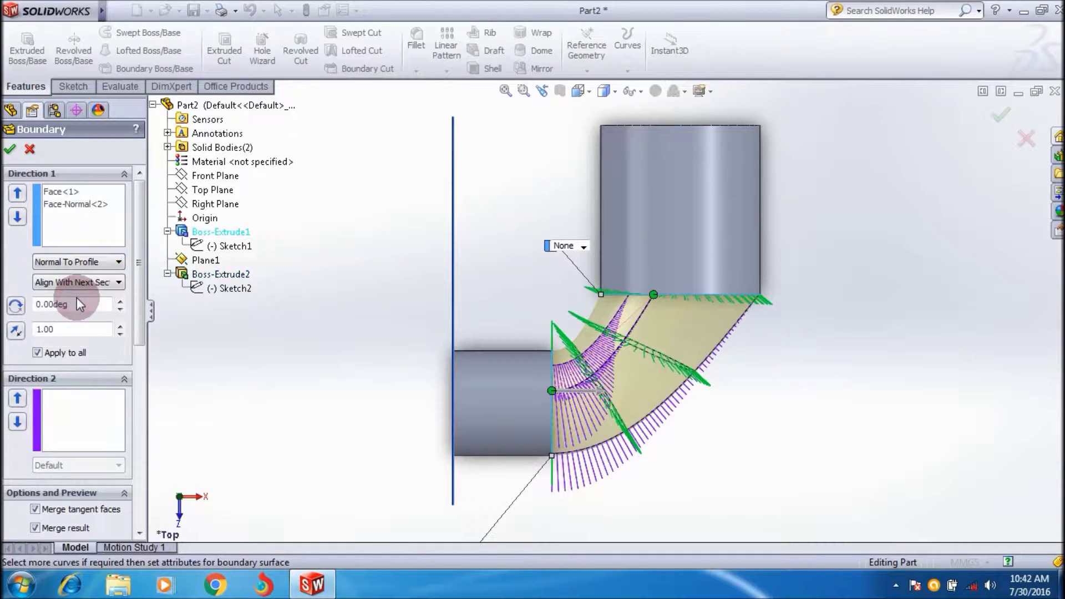
pyautogui.click(84, 262)
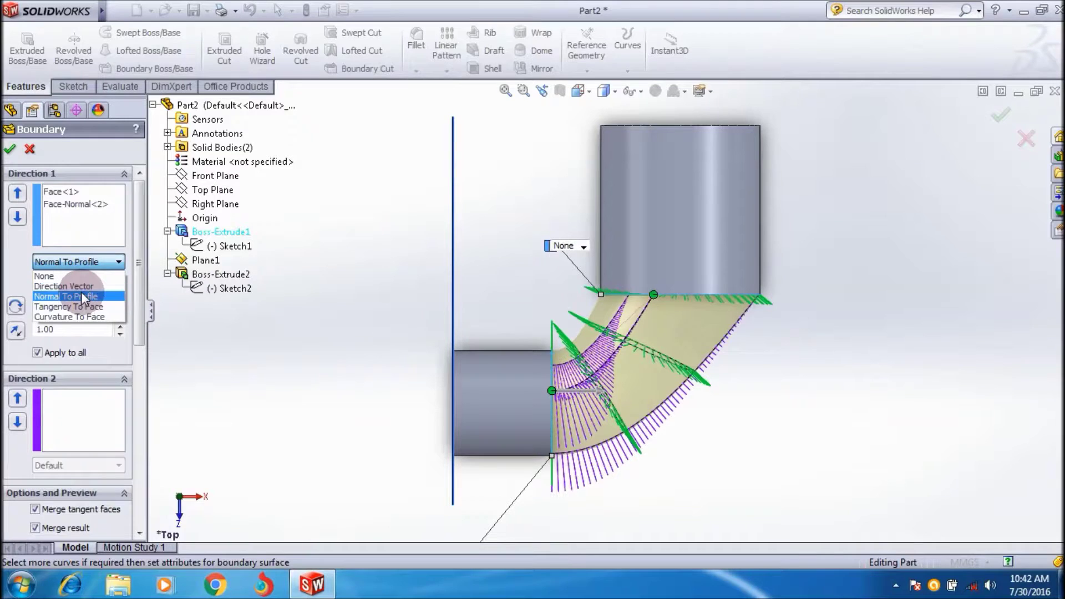
pyautogui.click(84, 285)
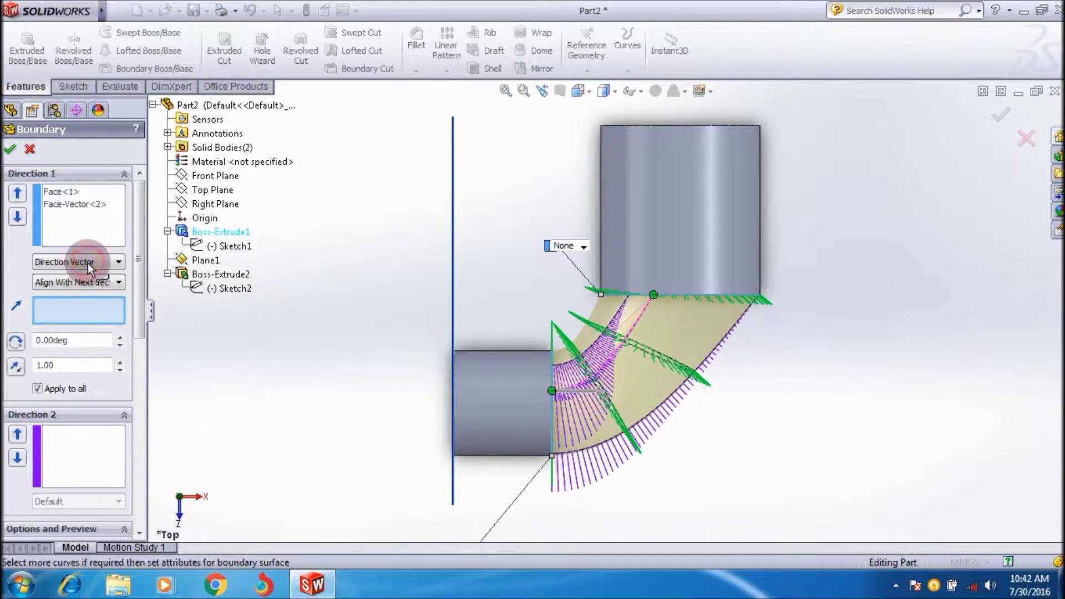
# Step: Set the small cylinder's face to Curvature To Face and complete the boundary boss between the two cylinders
pyautogui.click(115, 271)
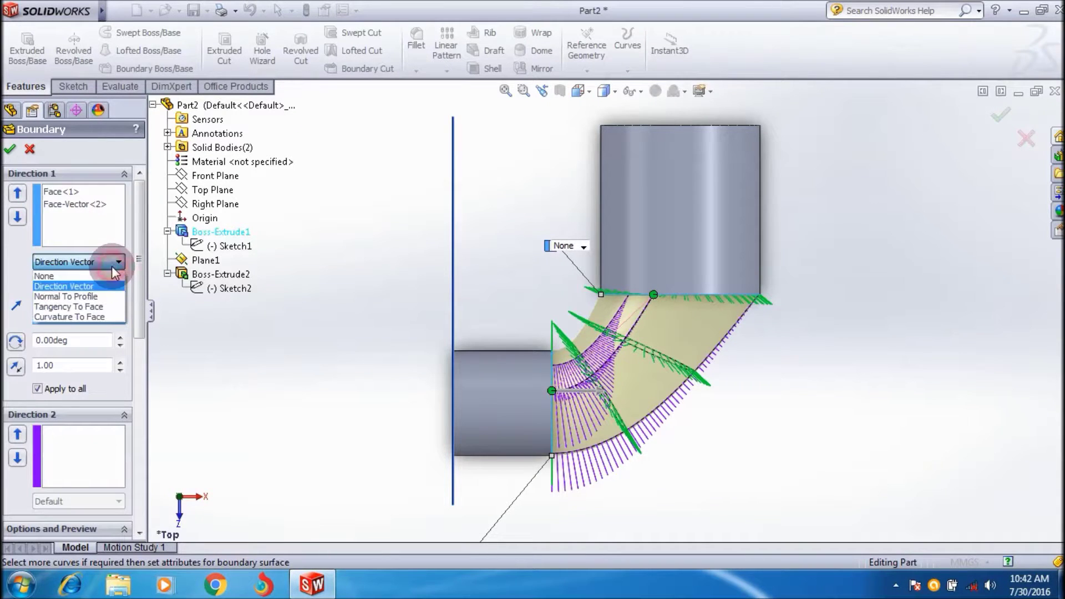
pyautogui.click(79, 315)
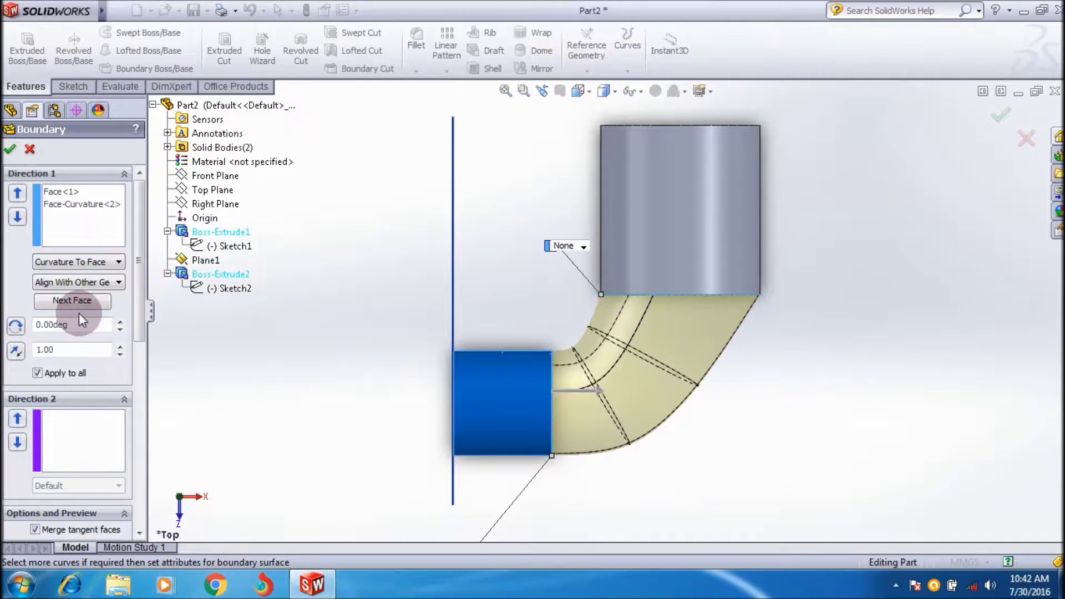
pyautogui.click(9, 147)
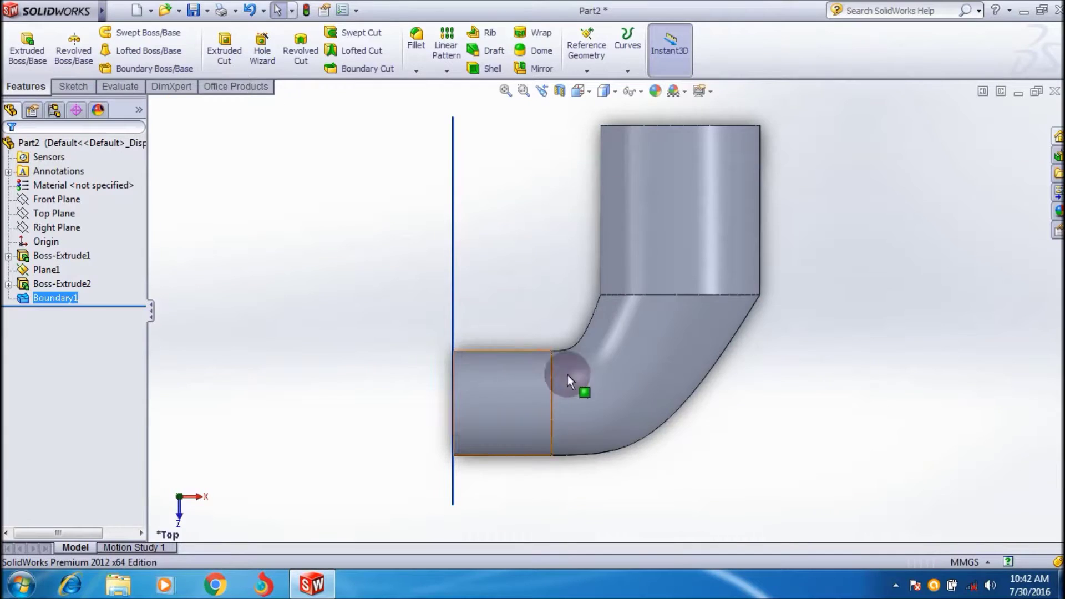
# Step: Examine the joined body with a section view cut through the Top Plane
pyautogui.click(578, 91)
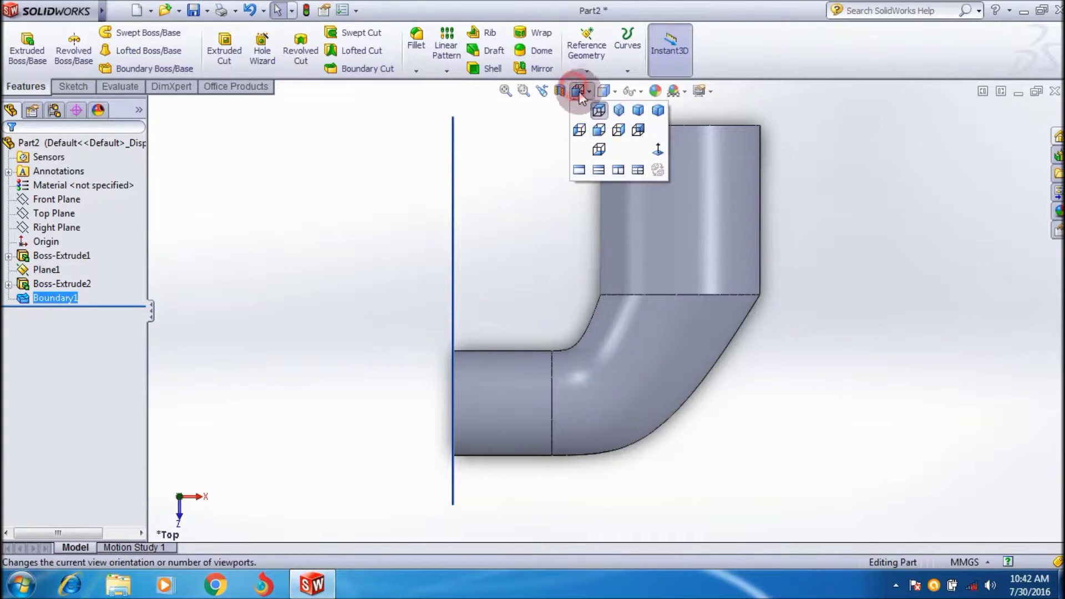
pyautogui.click(625, 112)
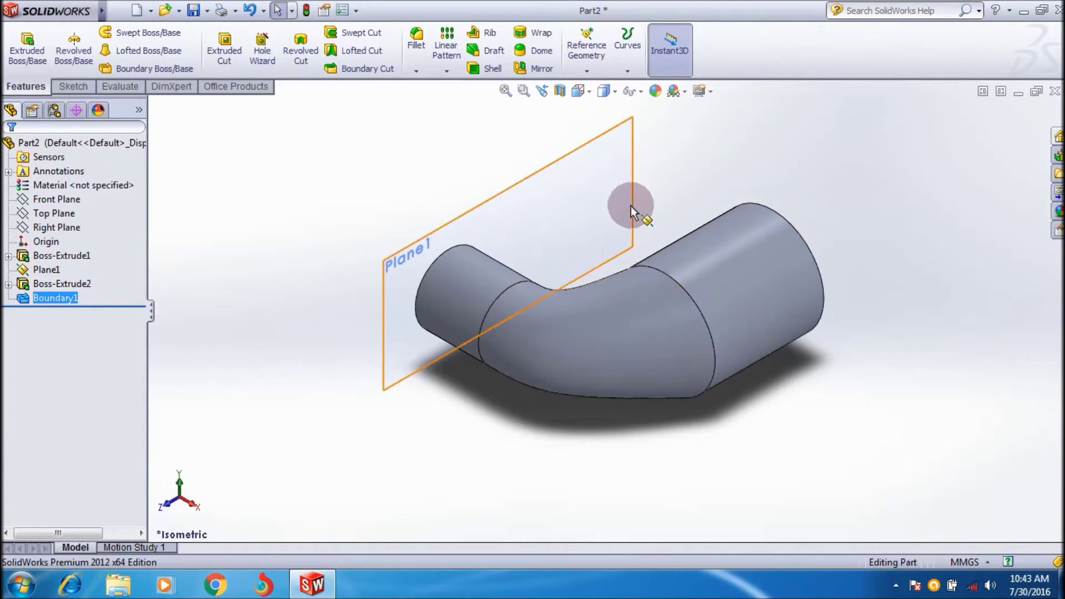
pyautogui.click(579, 91)
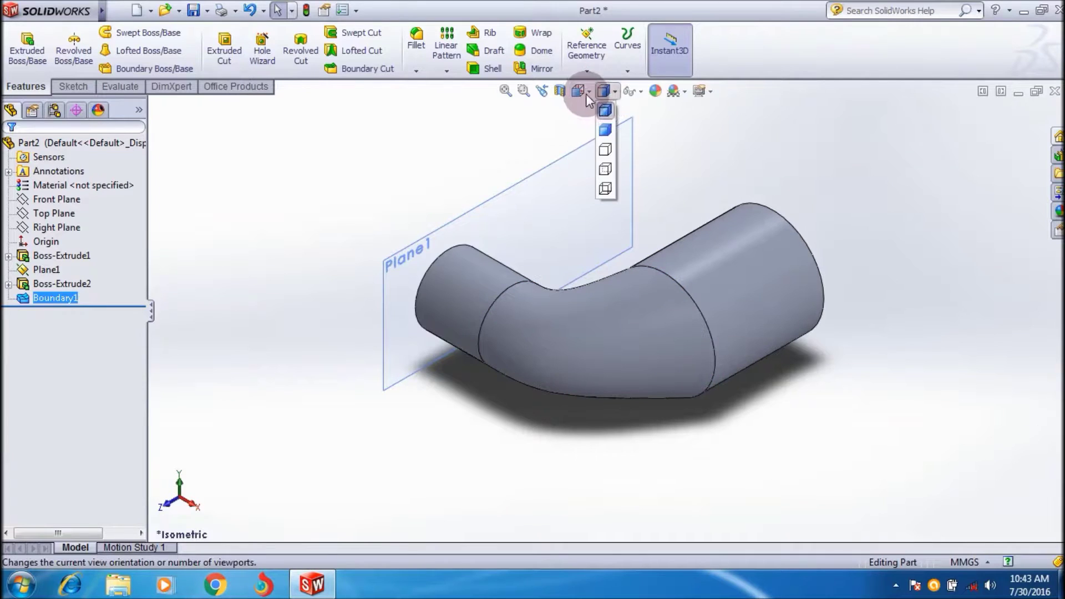
pyautogui.click(598, 111)
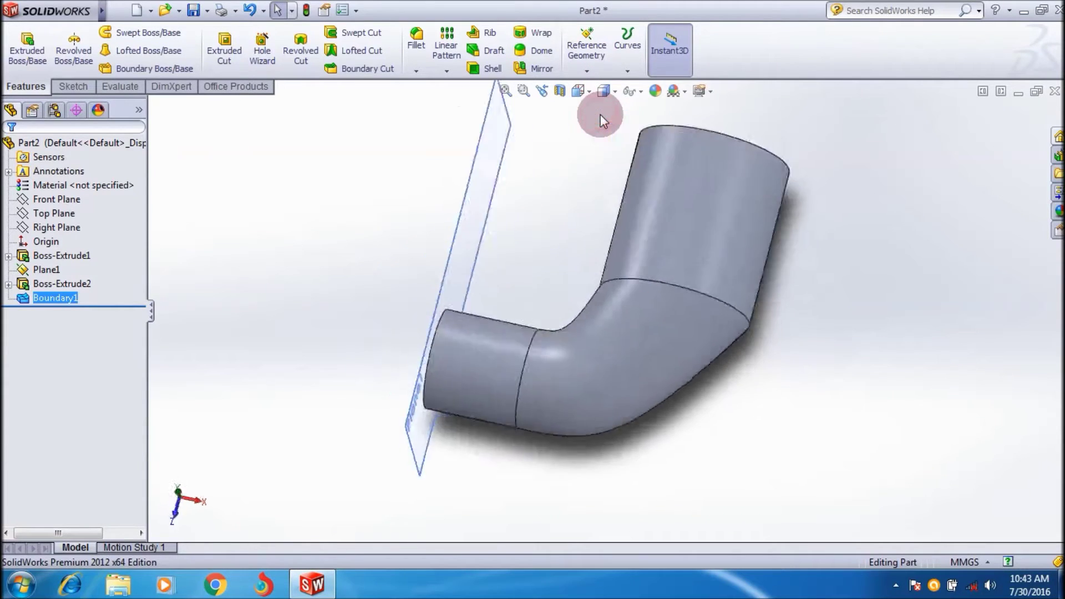
pyautogui.click(560, 92)
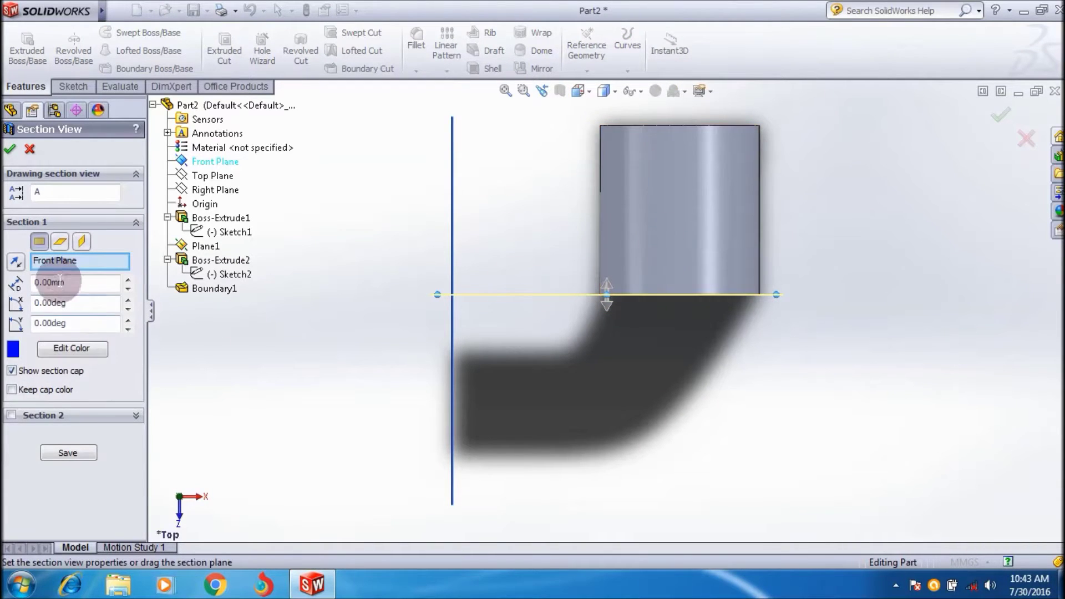
pyautogui.click(59, 247)
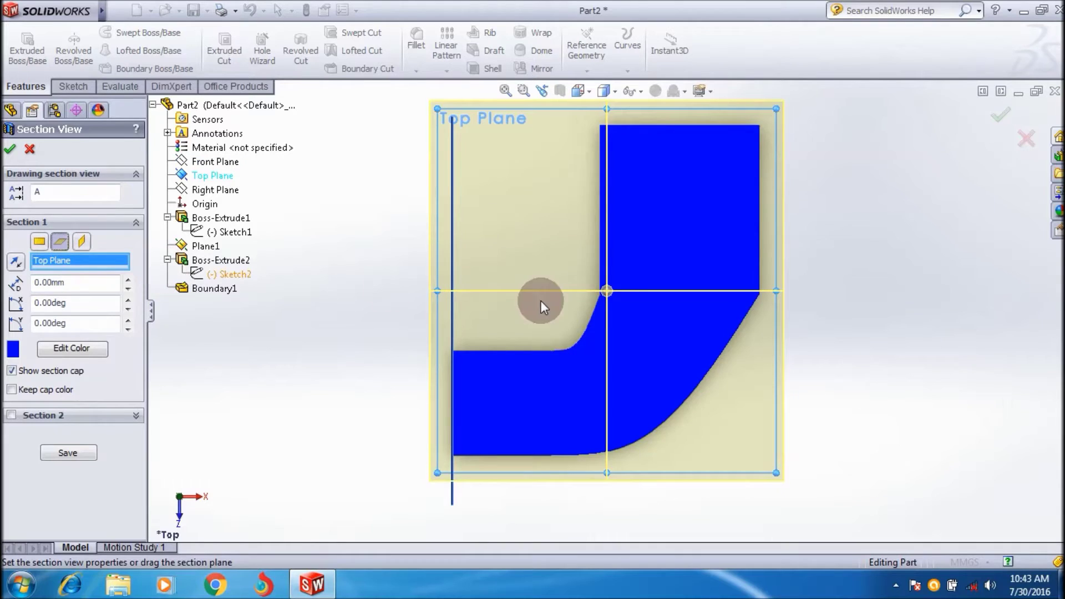
pyautogui.click(608, 290)
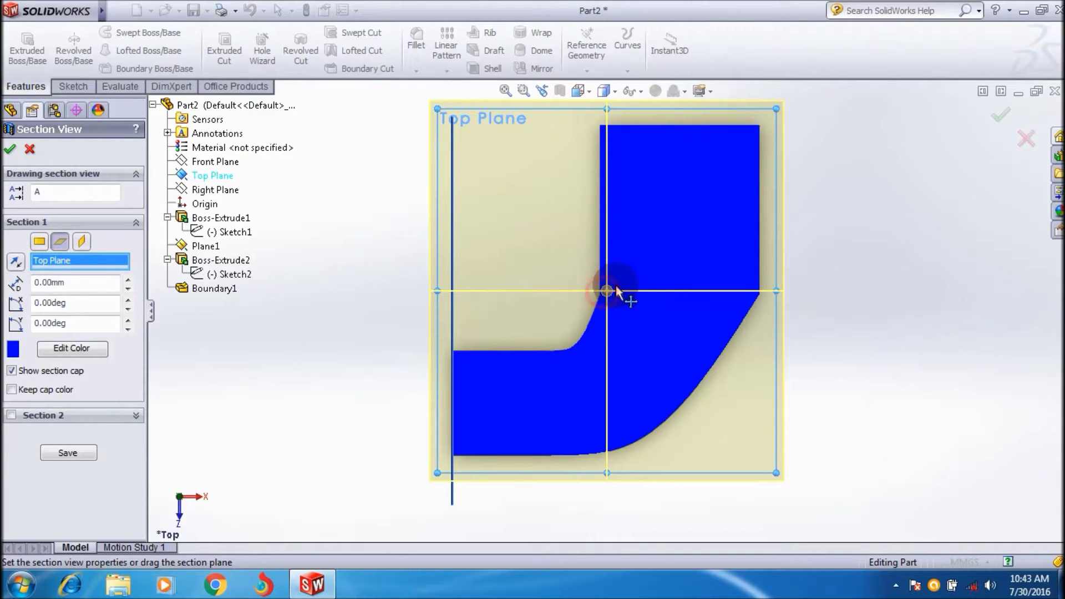
# Step: Shift the section plane to an offset of about -31 mm in isometric view, and discard the section view
pyautogui.click(578, 91)
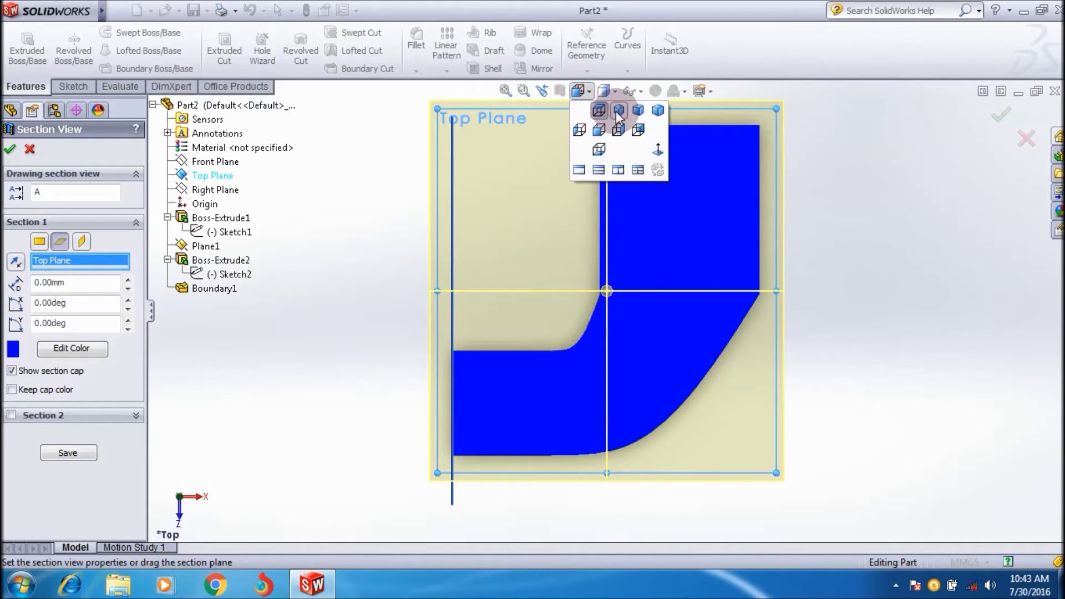
pyautogui.click(617, 110)
pyautogui.moveTo(597, 302); pyautogui.dragTo(595, 289)
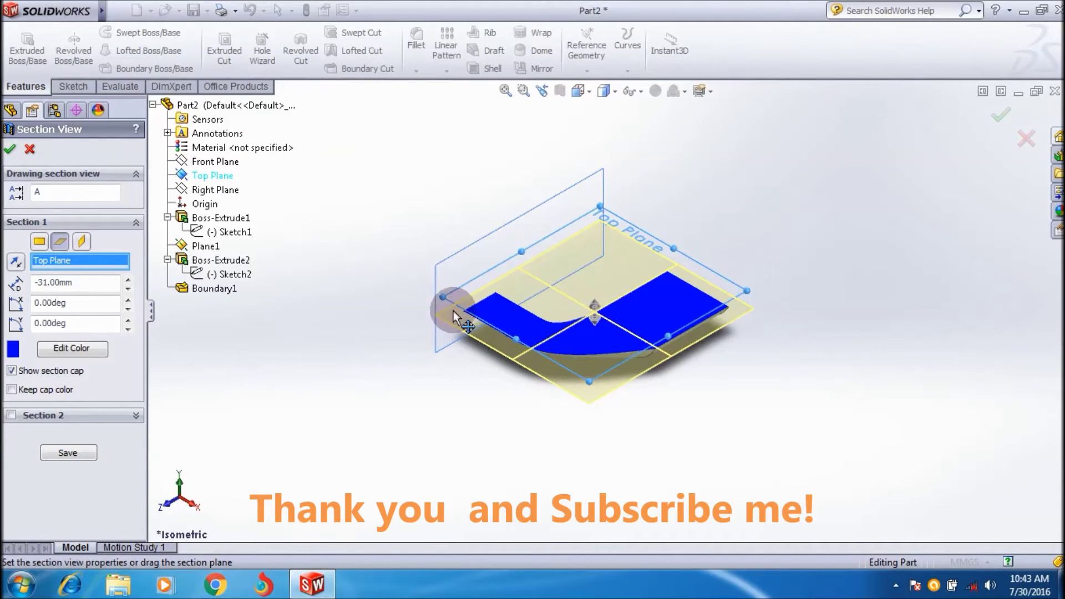
pyautogui.click(28, 151)
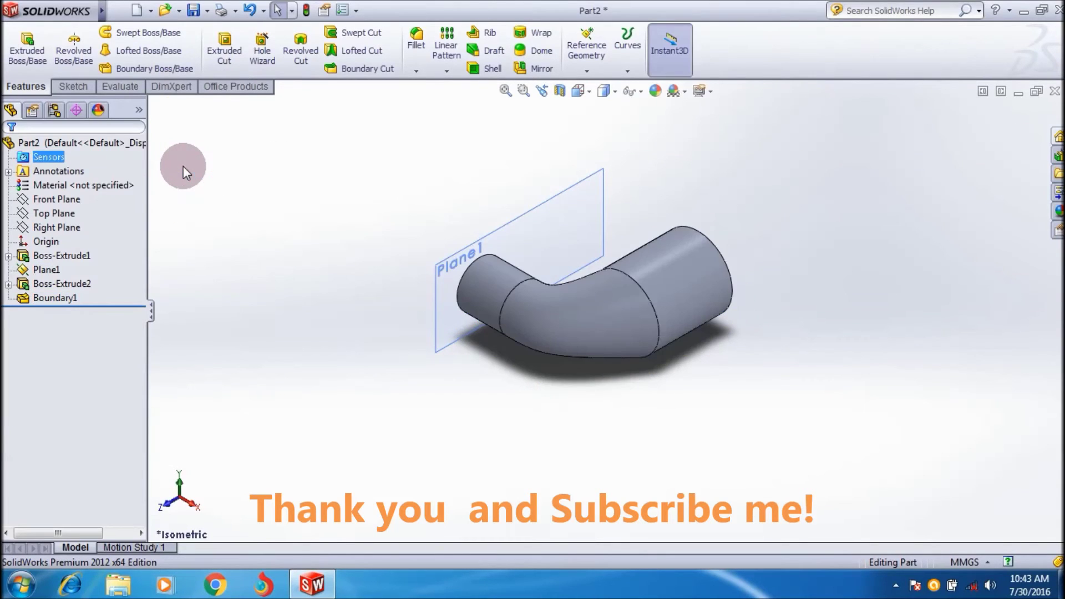